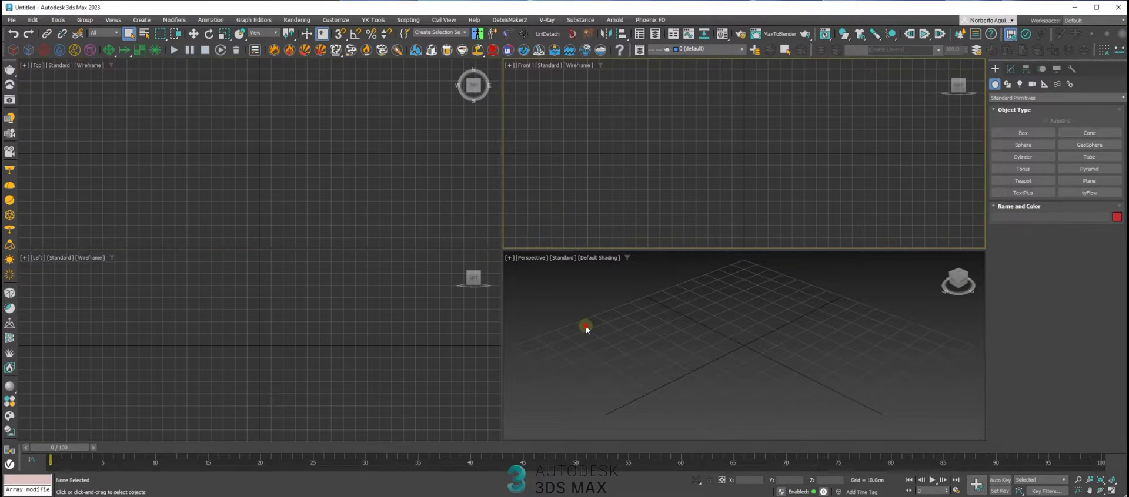
Maximize the Perspective viewport and frame the home grid from a low angle
left_click(586, 325)
key("alt+w")
scroll(585, 297, "down", 5)
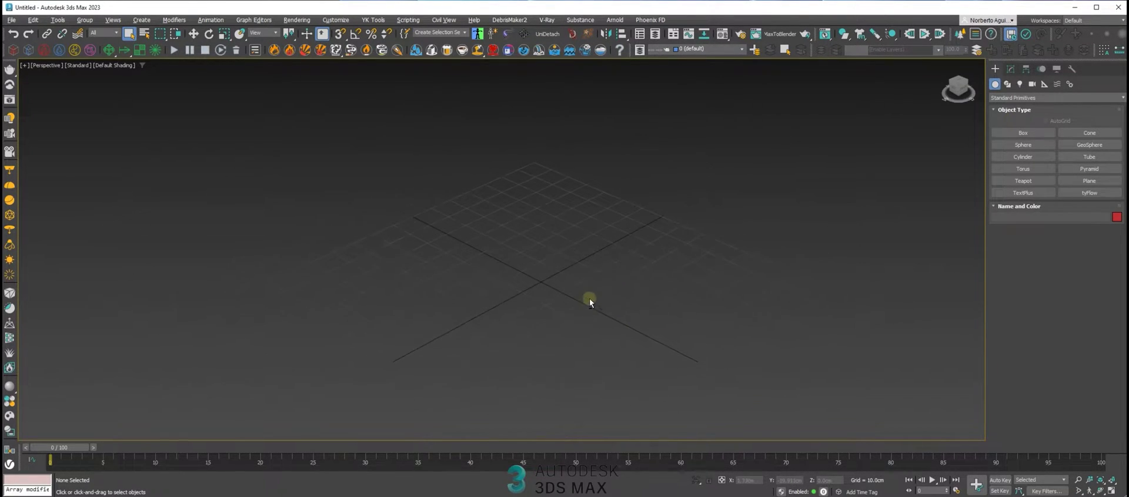
mouse_move(591, 296)
middle_mouse_down("alt")
mouse_move(572, 292)
mouse_move(585, 300)
middle_mouse_up("alt")
middle_click_drag(596, 249, 620, 234)
Create a skeleton Biped about 98 cm tall at the centre of the grid
left_click(1070, 84)
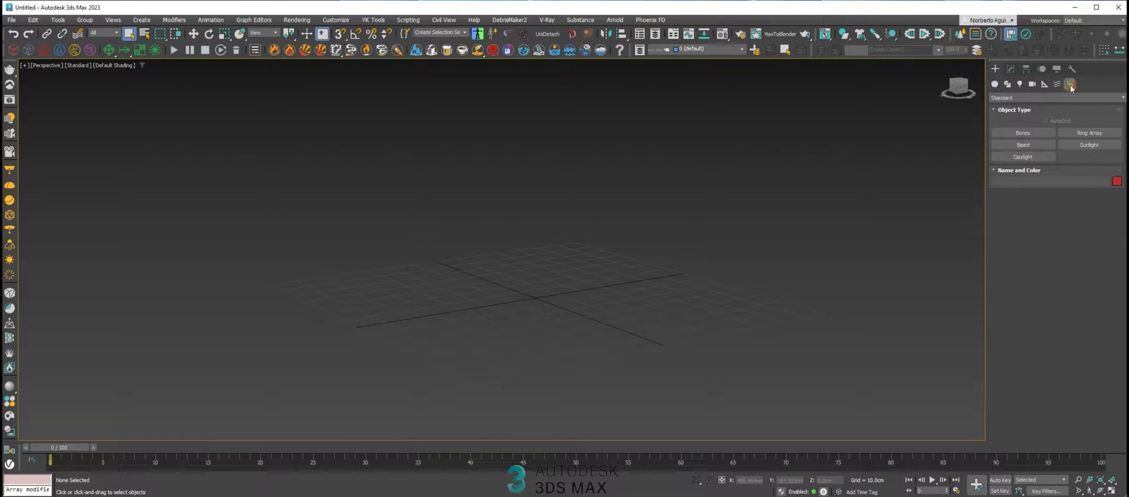
left_click(1026, 145)
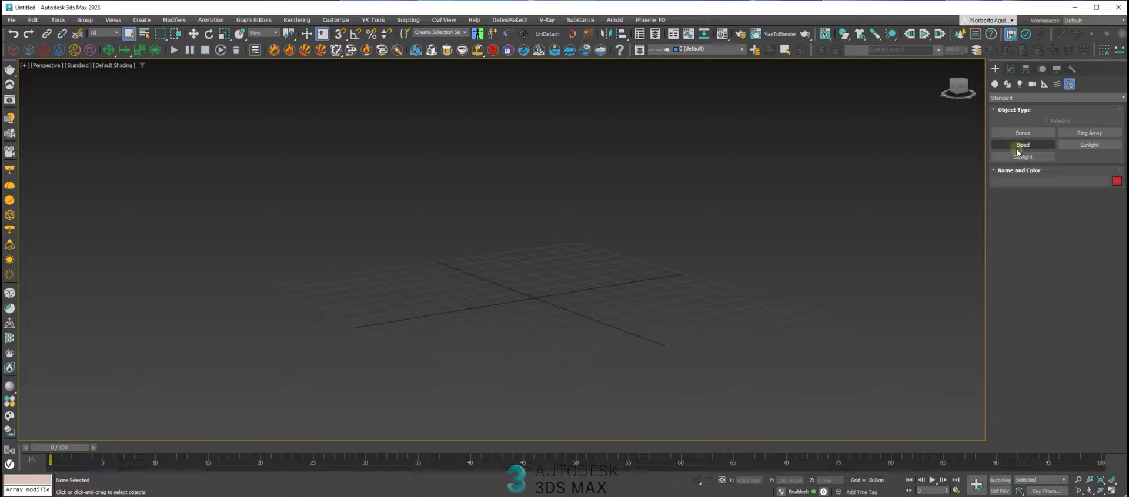
left_click(1021, 146)
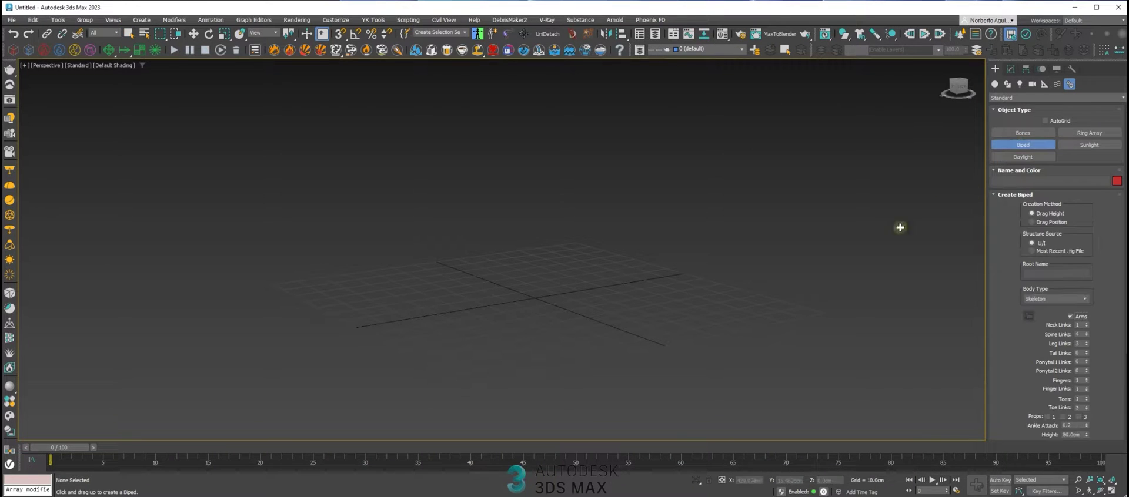
middle_click_drag(572, 289, 535, 308)
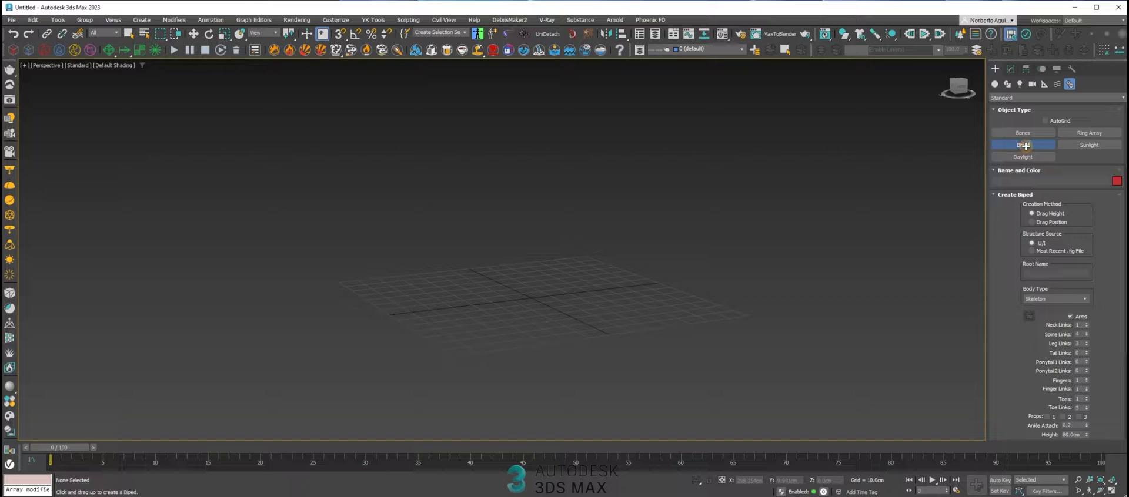
left_click_drag(533, 298, 524, 86)
middle_click_drag(578, 248, 577, 304)
middle_click_drag(578, 304, 641, 250, "alt")
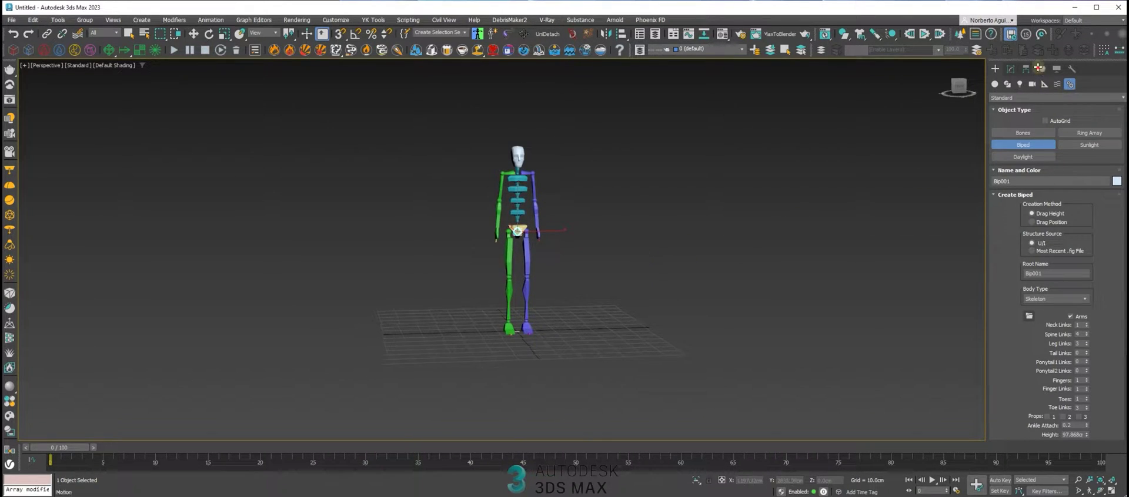
Show the biped's motion parameters, collapsing the Track Selection, Key Info and Copy/Paste sections and leaving the Biped section expanded
left_click(1042, 69)
middle_click_drag(760, 226, 767, 234)
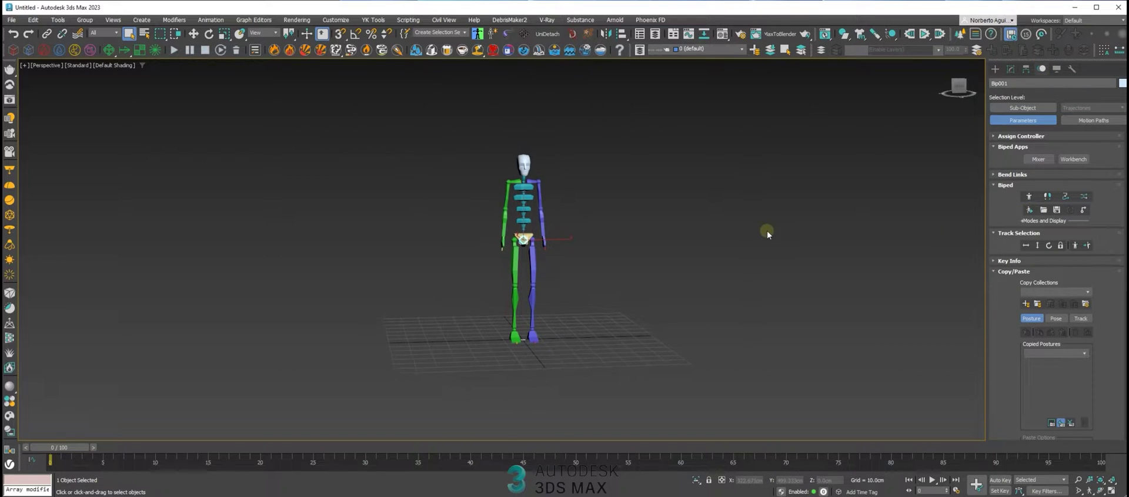
left_click(995, 233)
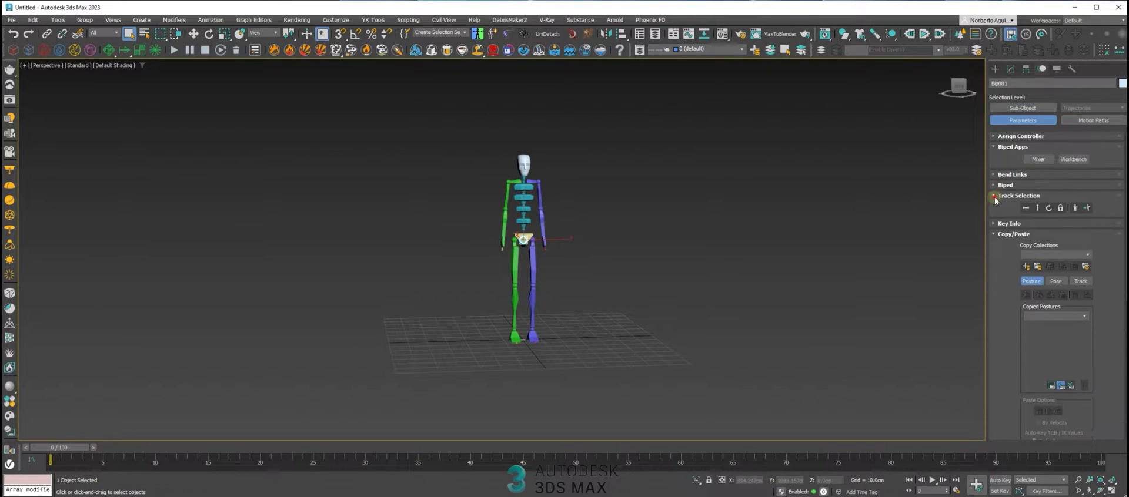
left_click(994, 184)
left_click(994, 218)
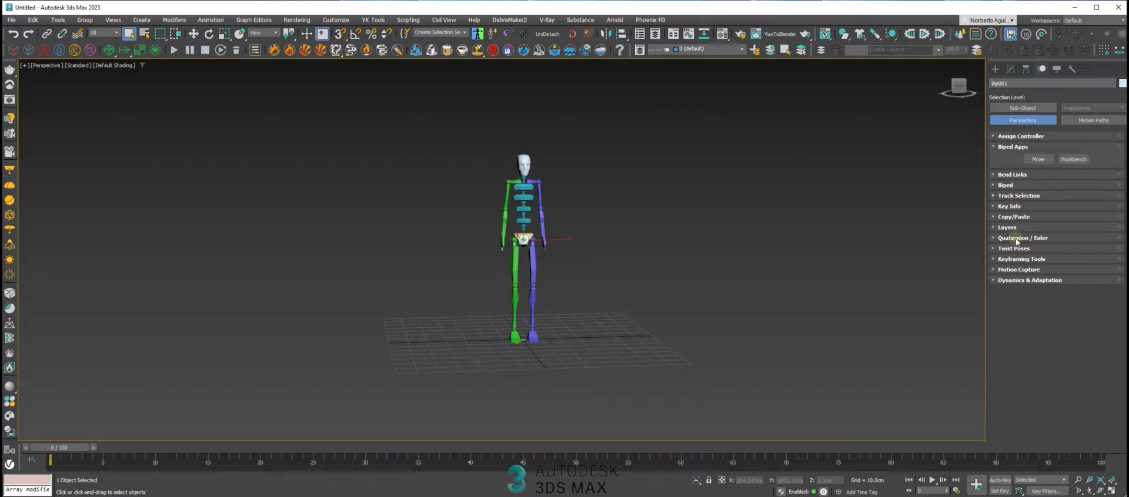
left_click(1007, 185)
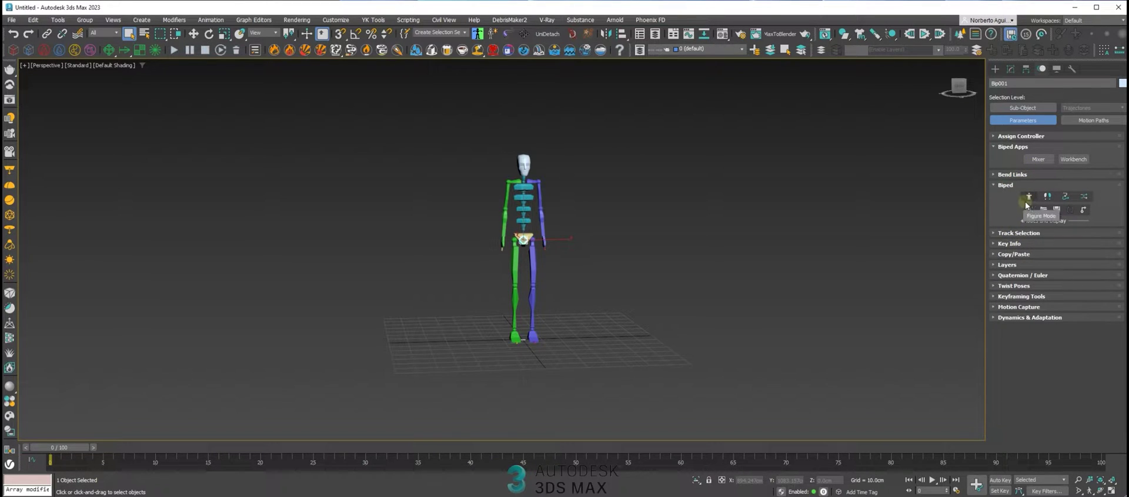
Turn on Figure Mode and move the biped's root to X 0 and Y 0, keeping its height above the grid
left_click(1029, 197)
middle_click_drag(696, 232, 583, 238)
right_click(193, 33)
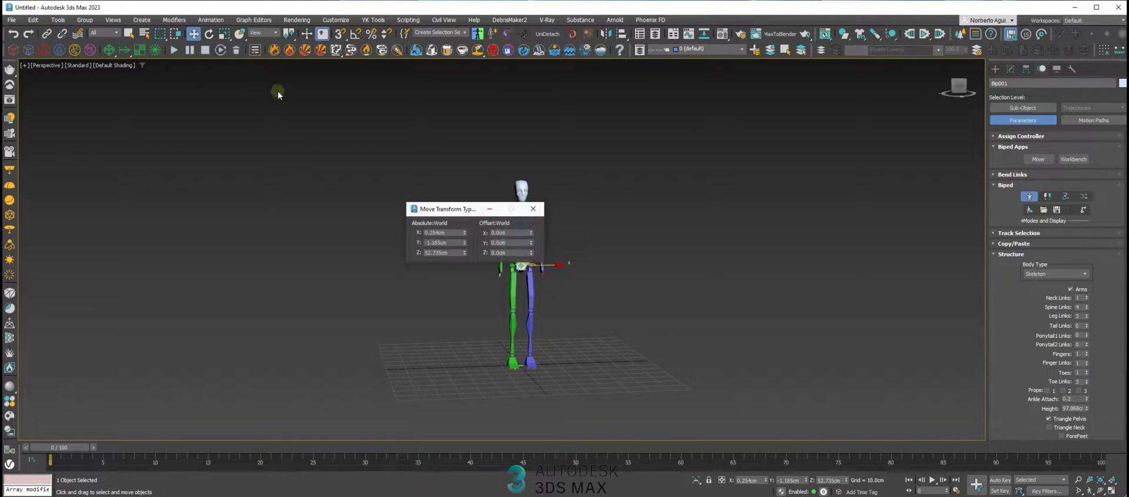
right_click(464, 233)
right_click(464, 243)
right_click(464, 253)
left_click(533, 209)
middle_click_drag(541, 229, 546, 202)
key("ctrl+z")
mouse_move(662, 251)
middle_mouse_down()
mouse_move(662, 262)
mouse_move(632, 252)
mouse_move(713, 264)
mouse_move(673, 249)
middle_mouse_up()
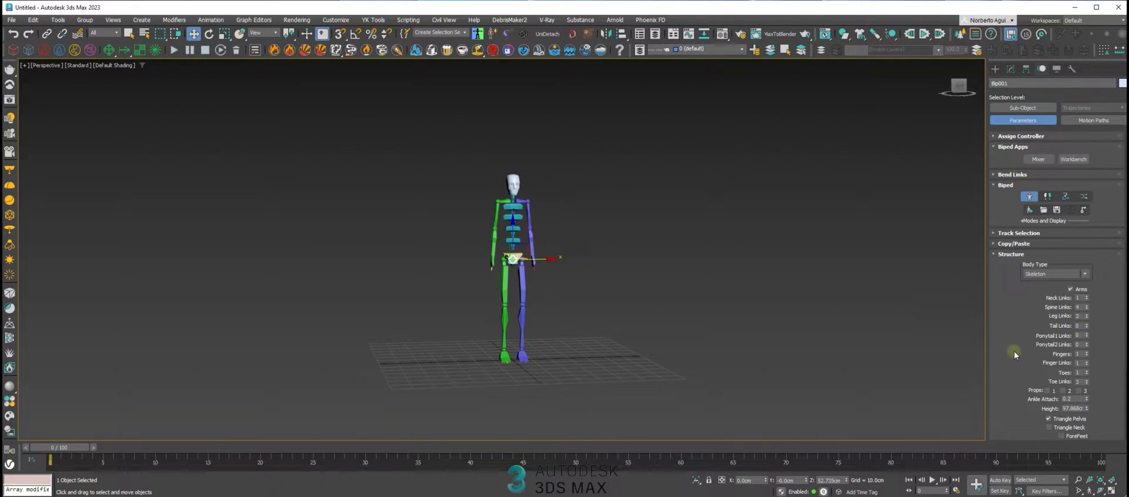
Switch Figure Mode off and on again, and try scaling the left upper arm to make it thicker
left_click_drag(1014, 353, 1023, 375)
left_click(1027, 196)
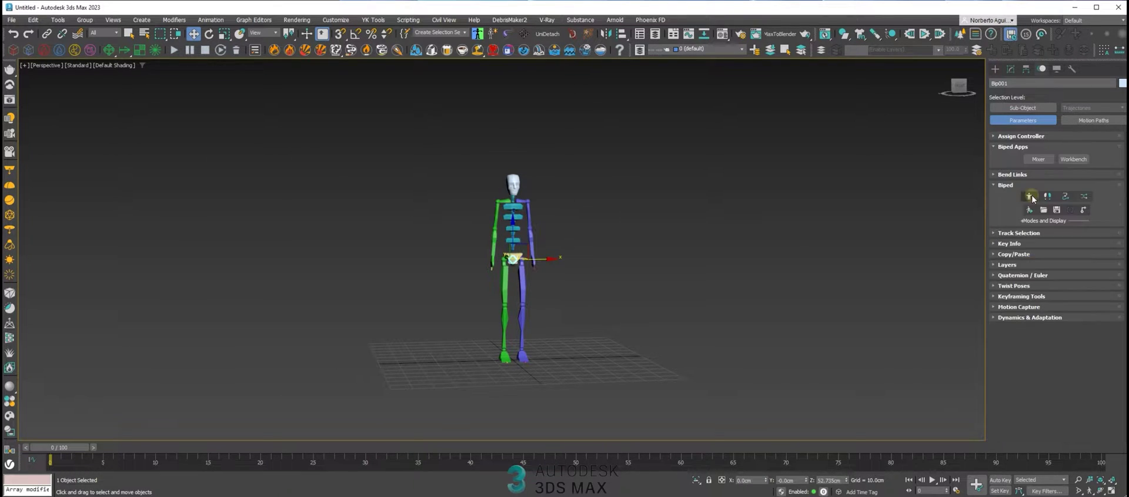
left_click(530, 212)
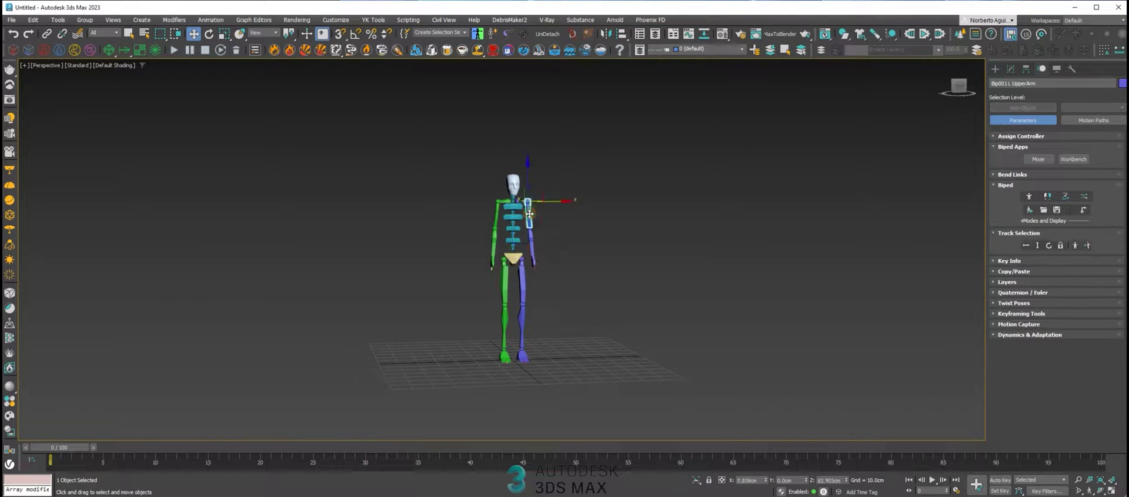
key("r")
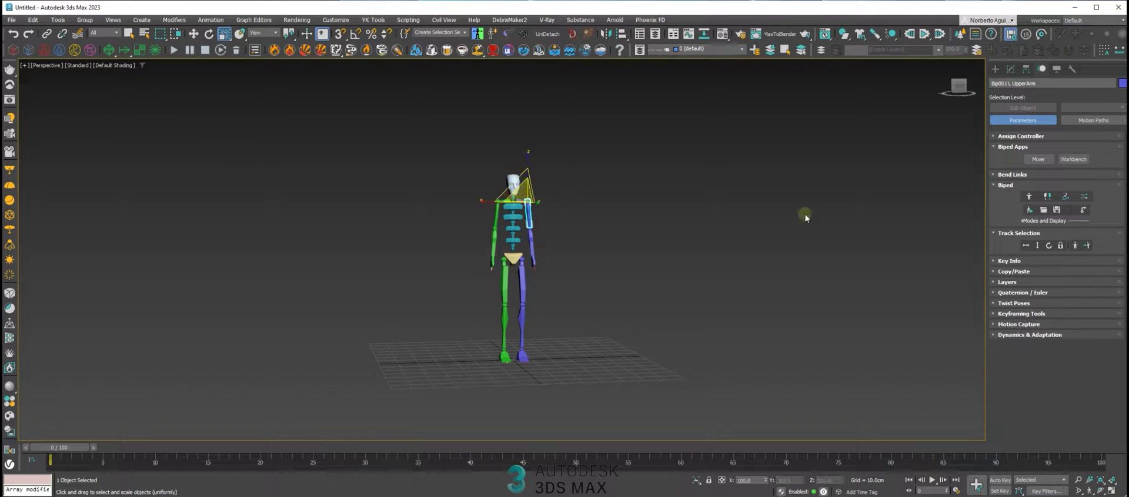
left_click(1029, 196)
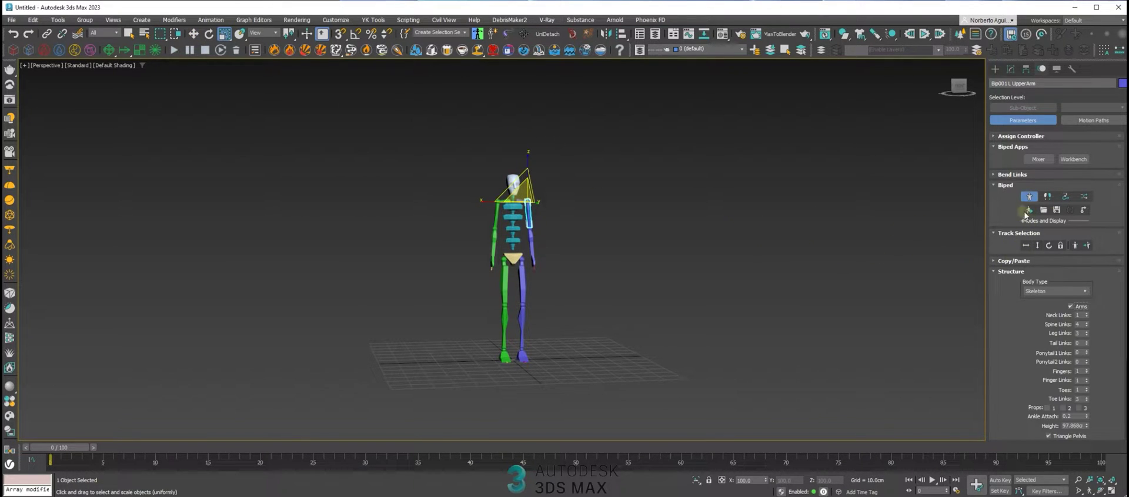
left_click_drag(527, 168, 566, 94)
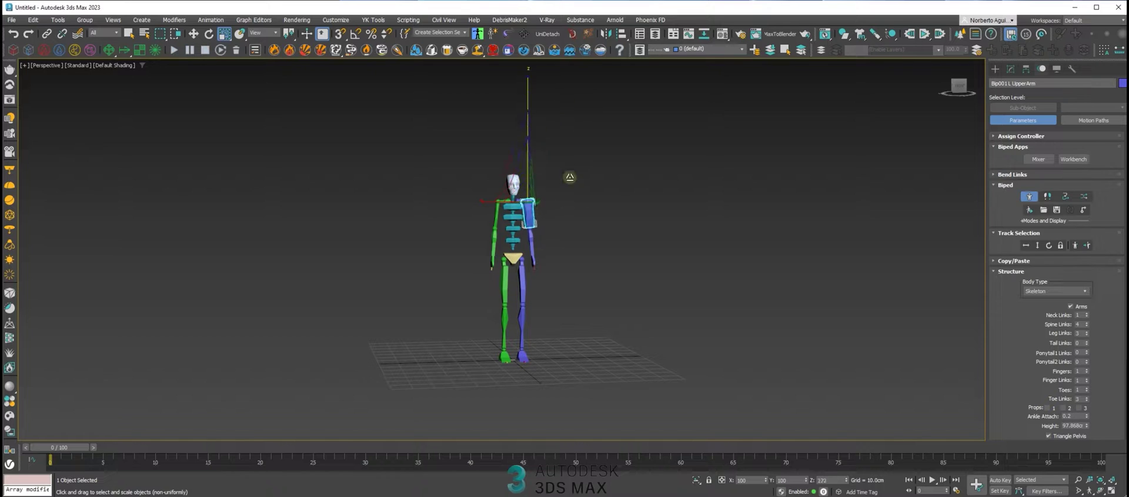
scroll(542, 231, "up", 4)
middle_click_drag(543, 232, 587, 241, "alt")
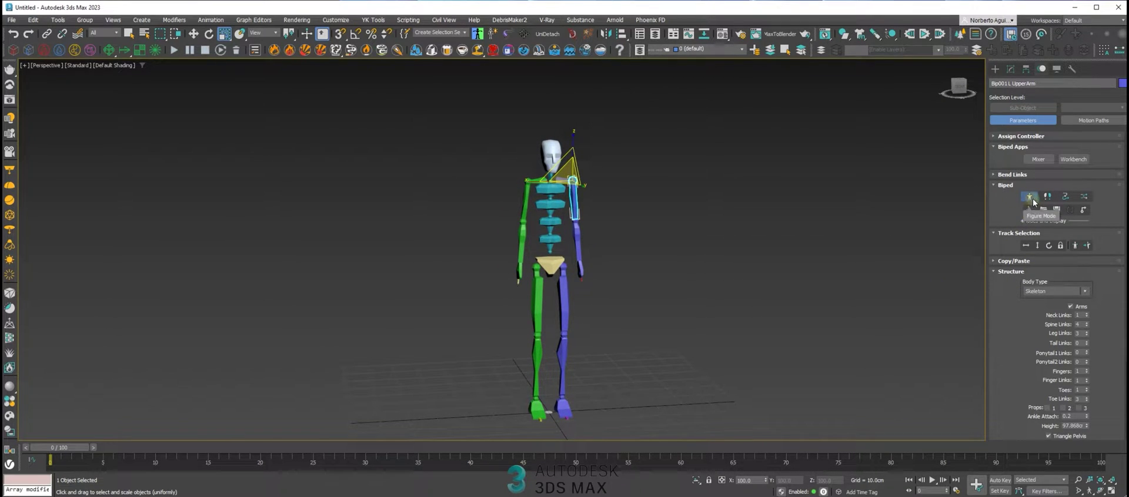
Turn Figure Mode off and back on, and view the biped from the front
scroll(1016, 323, "down", 3)
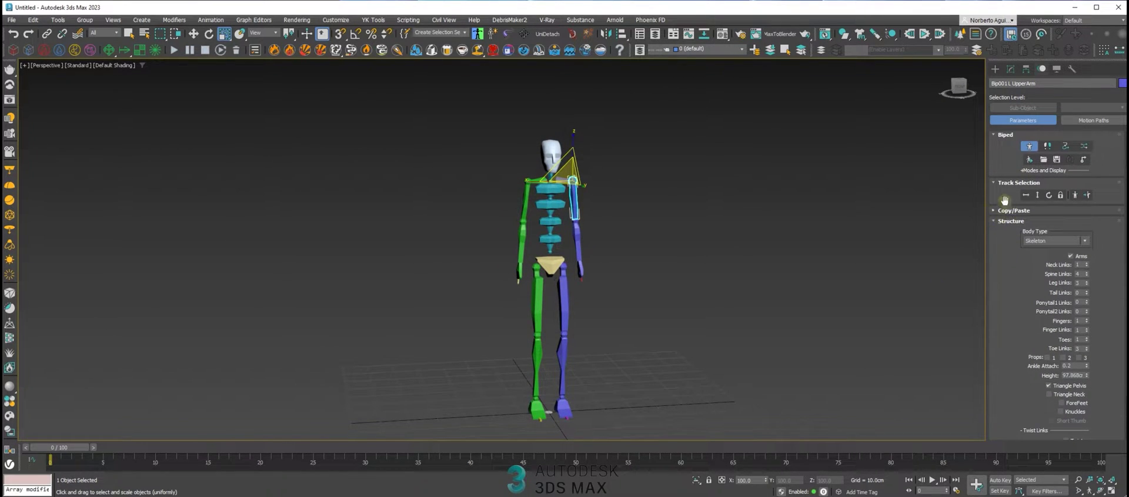
left_click(1029, 146)
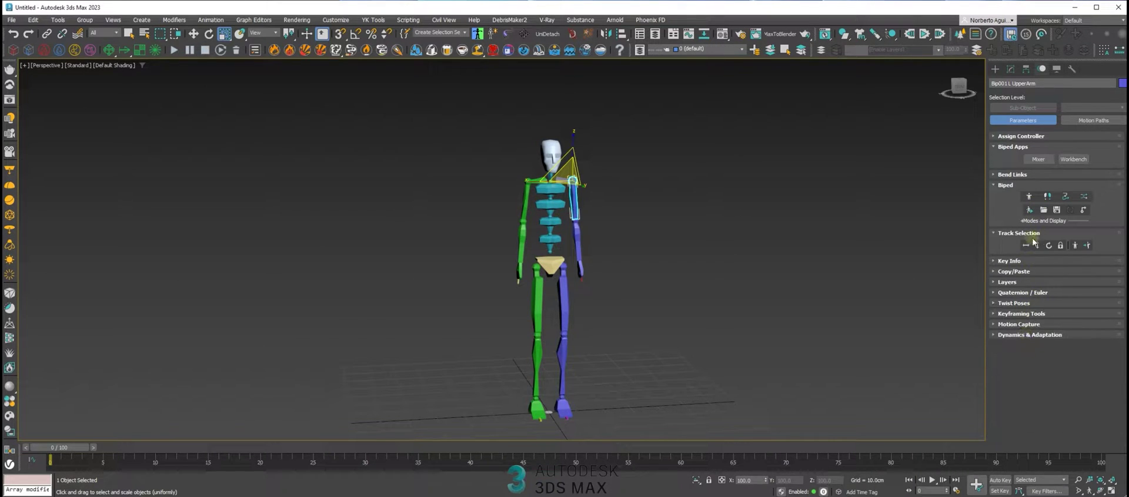
middle_click_drag(750, 210, 744, 214)
left_click(1029, 197)
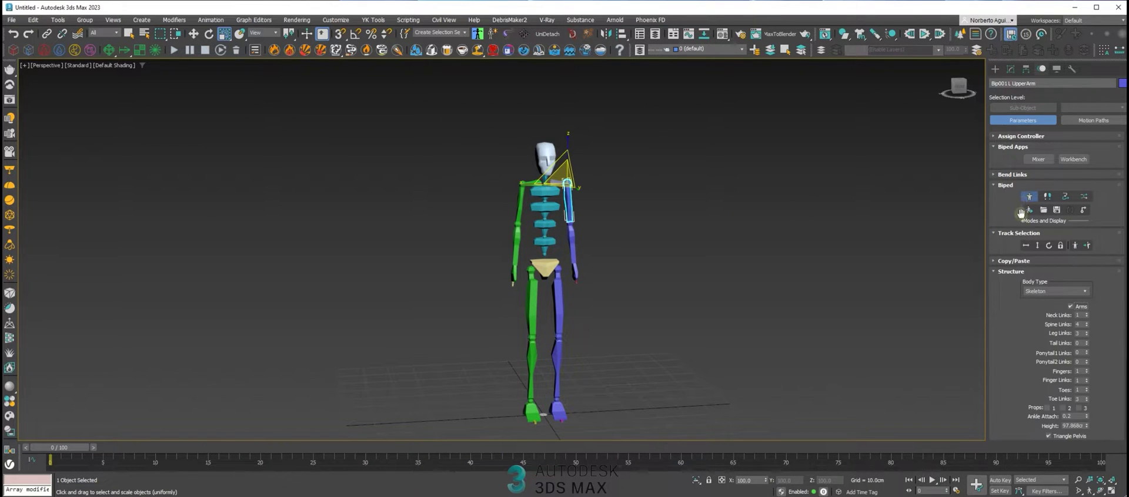
middle_click_drag(778, 298, 768, 281)
middle_click_drag(768, 281, 791, 282, "alt")
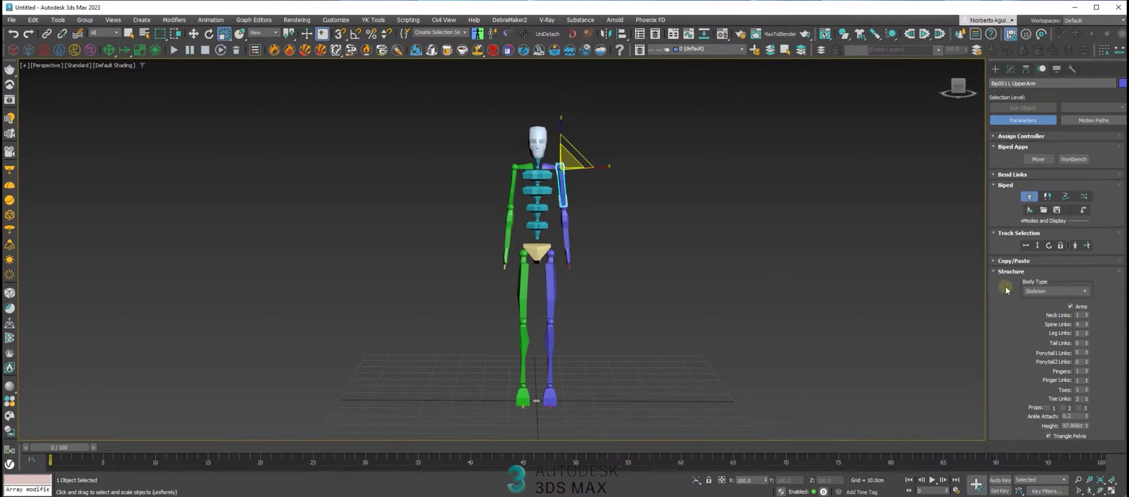
Collapse the Structure settings and try moving the whole biped using the body track selection, undoing the move
left_click(1009, 271)
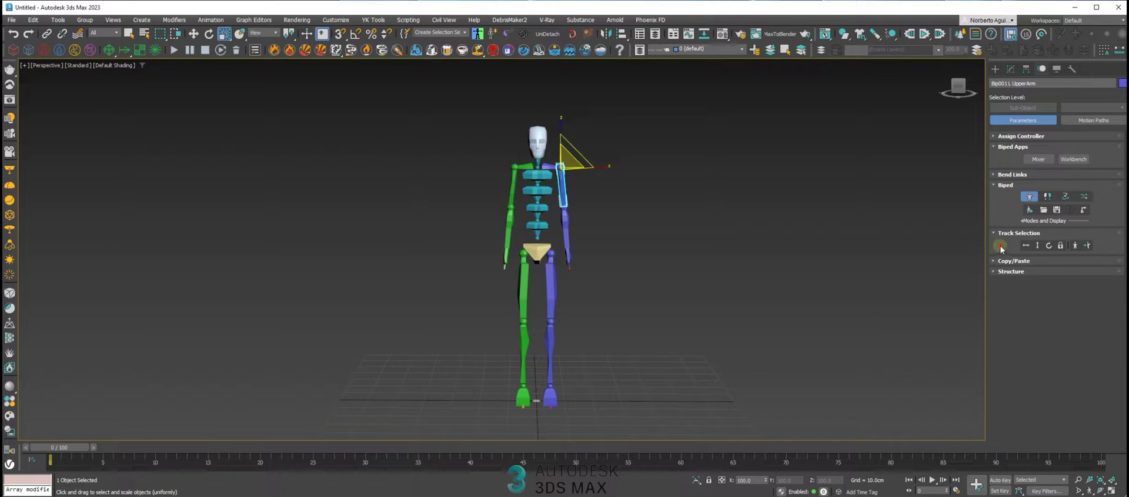
left_click(1037, 246)
left_click_drag(553, 240, 537, 220)
key("ctrl+z")
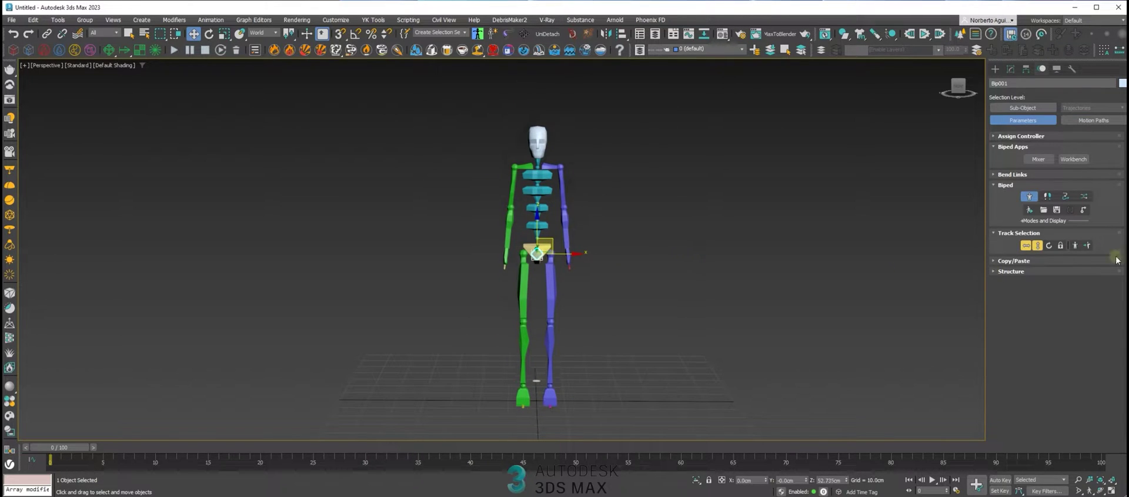
Select the left hand, switch to the opposite hand, and extend the selection symmetrically to both hands
left_click(611, 234)
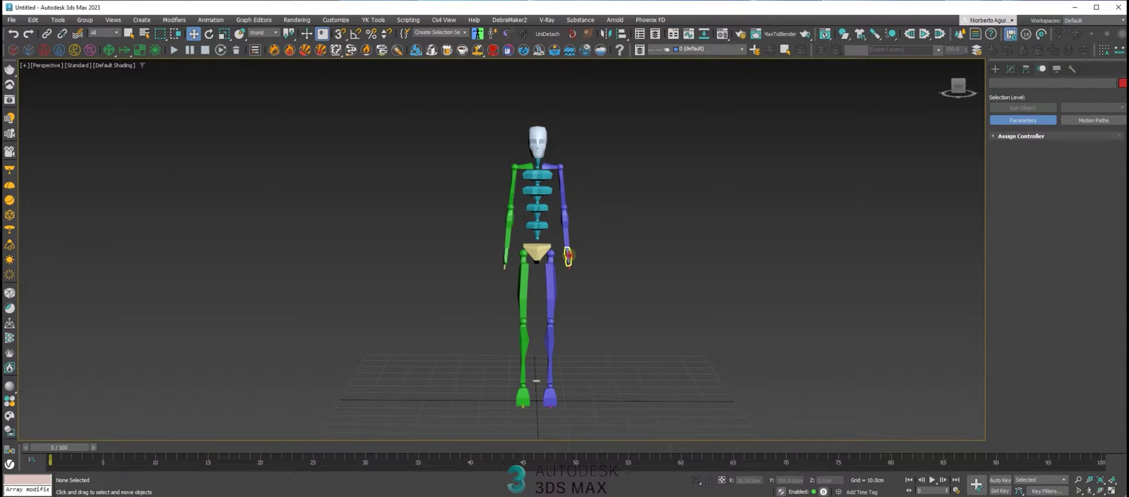
left_click(568, 256)
middle_click_drag(643, 244, 661, 219, "alt")
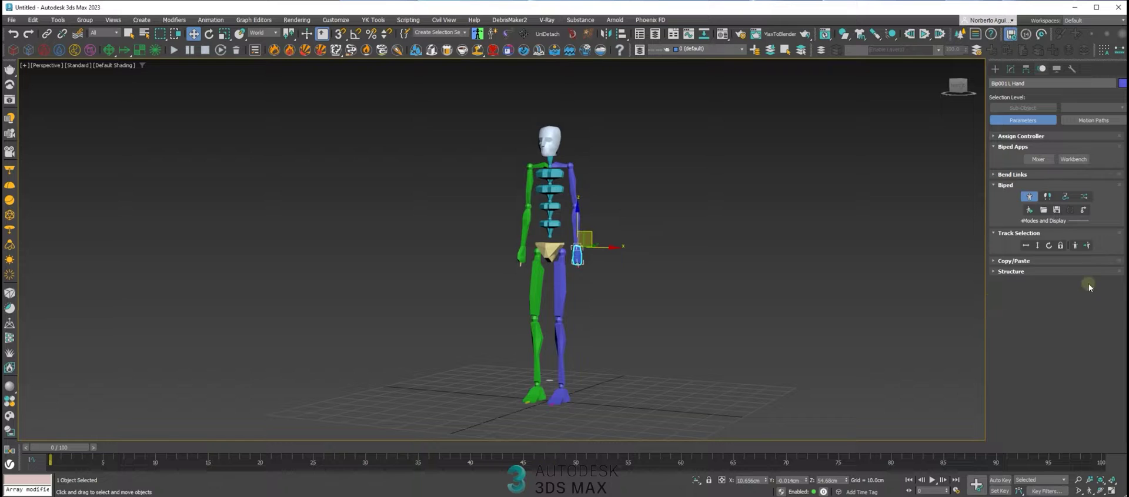
left_click(1088, 246)
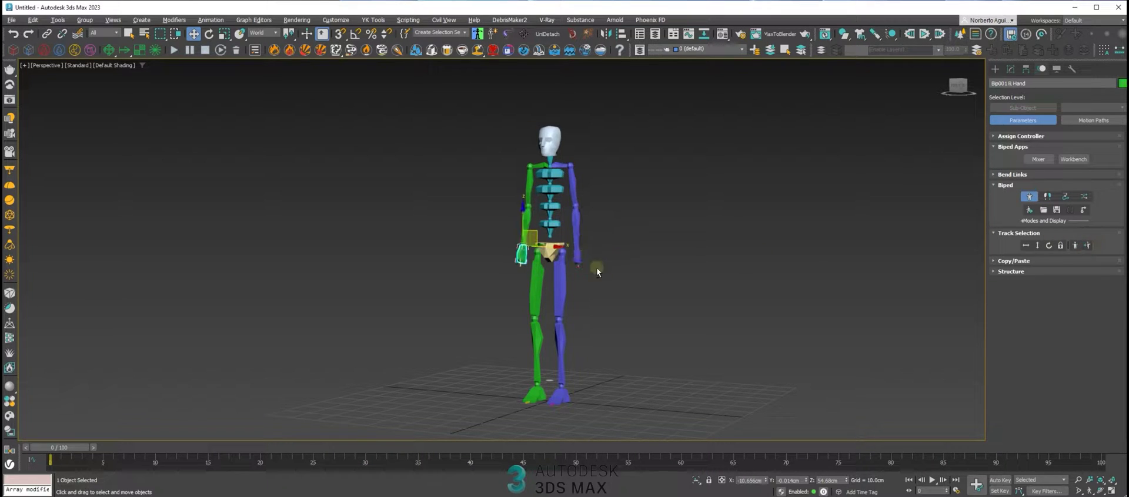
middle_click_drag(596, 268, 641, 270, "alt")
left_click(1075, 246)
middle_click_drag(852, 259, 602, 237, "alt")
scroll(571, 232, "up", 3)
scroll(603, 235, "down", 3)
Raise the biped's left arm out to the side by moving its hand outward and upward
left_click(606, 234)
left_click(591, 227)
left_click_drag(606, 216, 700, 181)
middle_click_drag(702, 181, 669, 211, "alt")
left_click_drag(666, 200, 710, 191)
middle_click_drag(710, 191, 665, 211, "alt")
Adjust the bend of the raised left arm by rotating and moving its lower part
left_click(666, 213)
key("e")
left_click_drag(657, 216, 660, 303)
key("w")
left_click_drag(665, 194, 665, 262)
middle_click_drag(665, 262, 663, 221, "alt")
left_click_drag(668, 214, 661, 217)
mouse_move(661, 216)
middle_mouse_down("alt")
mouse_move(676, 212)
mouse_move(666, 207)
middle_mouse_up("alt")
Rotate the left upper arm so the whole arm extends away from the shoulder
left_click(641, 199)
key("e")
left_click_drag(642, 180, 652, 154)
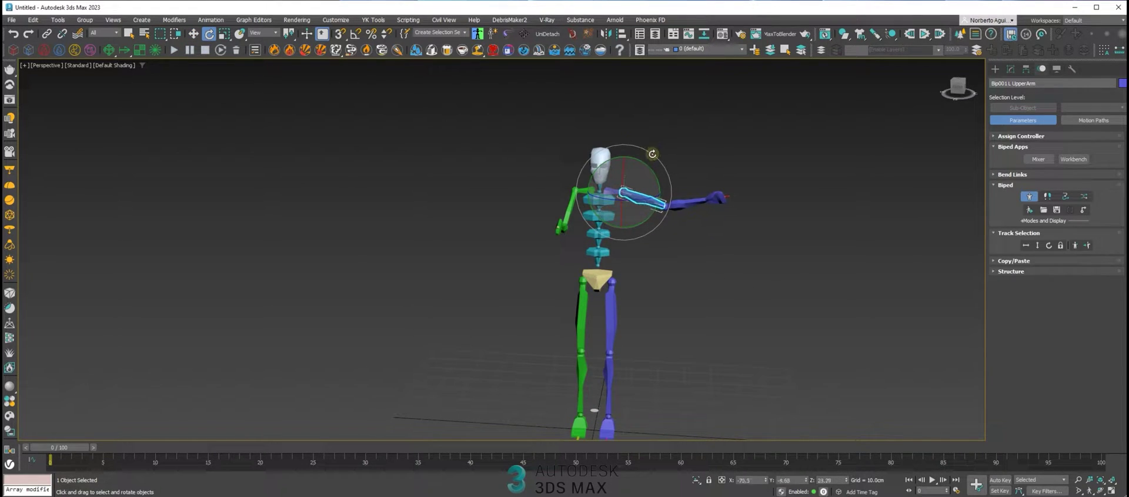
Create a copy collection and copy the left arm's posture into it
left_click(1013, 261)
left_click_drag(997, 246, 1011, 221)
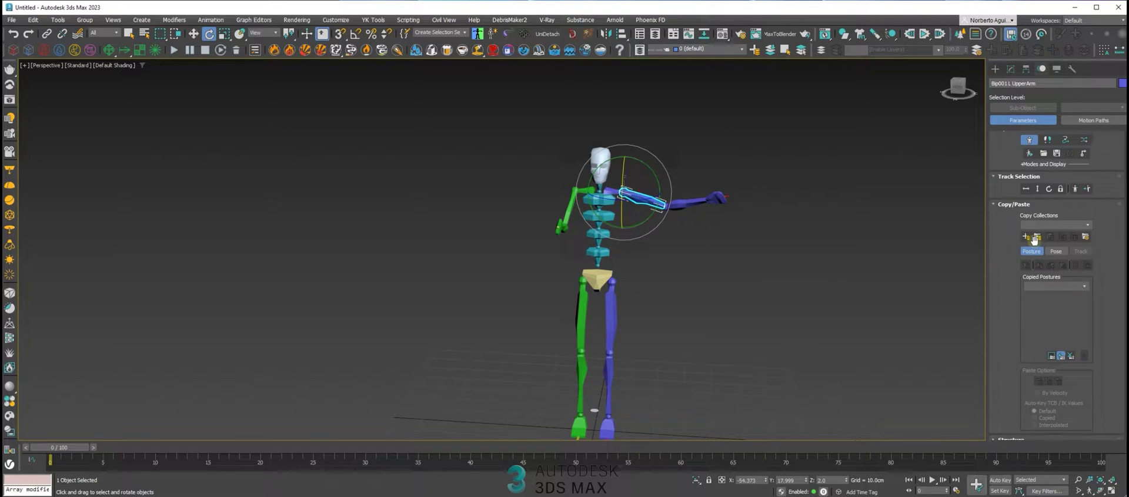
left_click(1028, 237)
left_click(1026, 266)
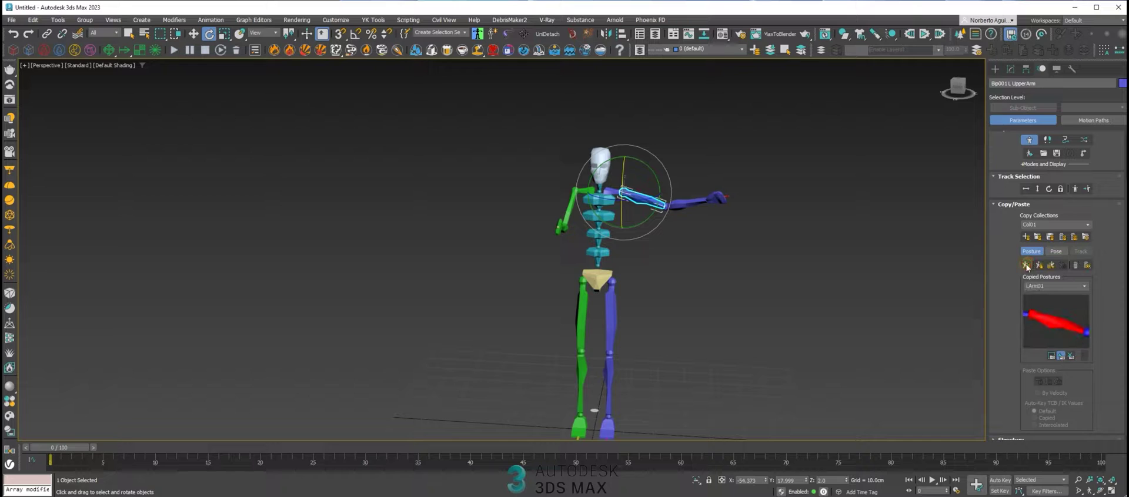
Paste the copied arm posture mirrored onto the right upper arm
key("w")
left_click(575, 201)
middle_click_drag(627, 214, 635, 216, "alt")
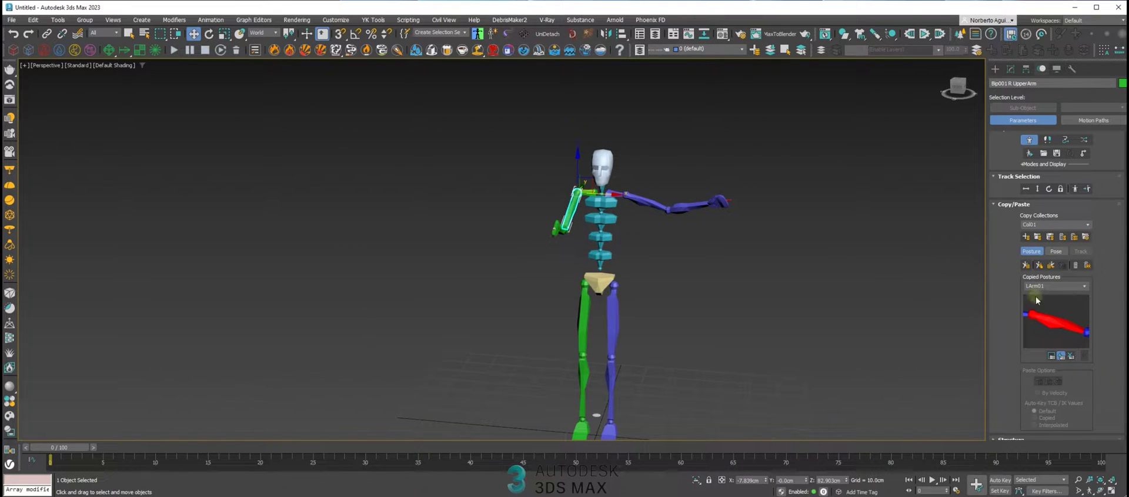
left_click(1052, 266)
middle_click_drag(708, 224, 650, 199, "alt")
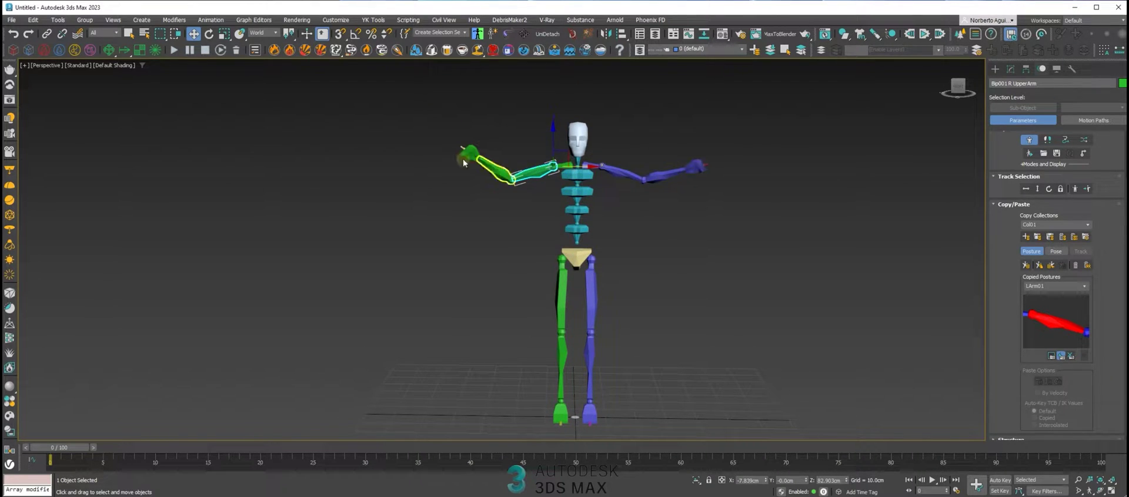
Rotate and move the left forearm so the left arm bends downward from the shoulder
double_click(641, 177)
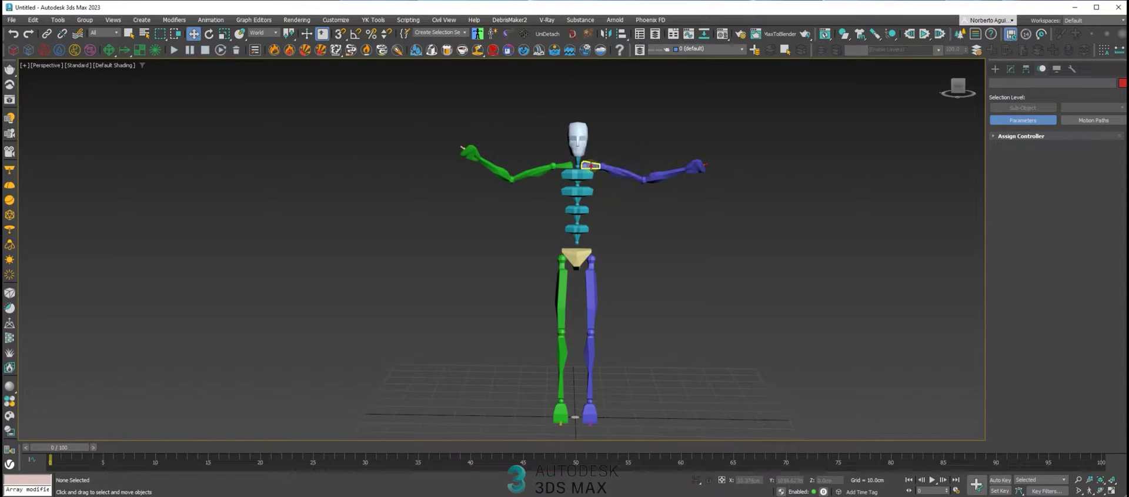
left_click(725, 164)
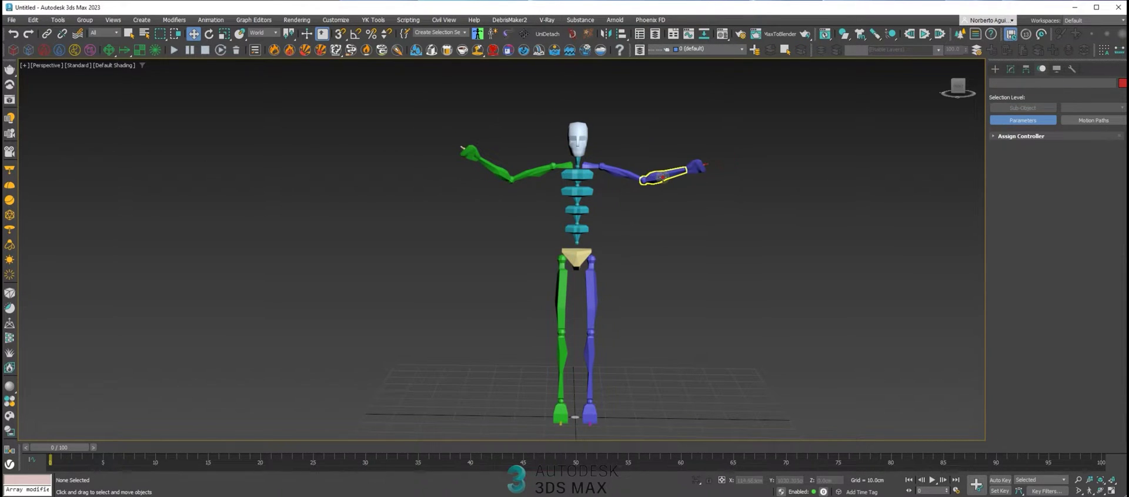
left_click(670, 169)
key("e")
left_click_drag(671, 164, 661, 203)
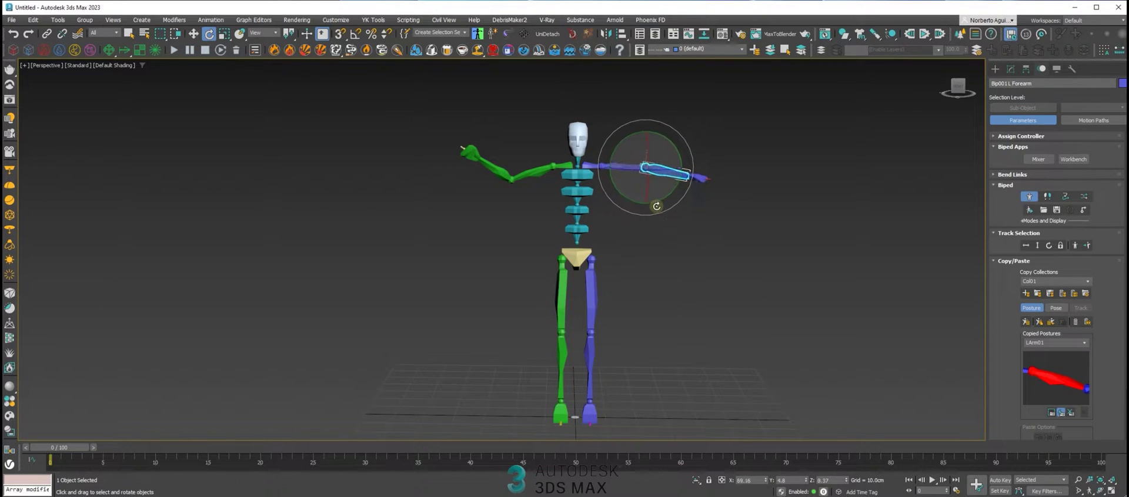
key("q")
middle_click_drag(665, 150, 656, 163)
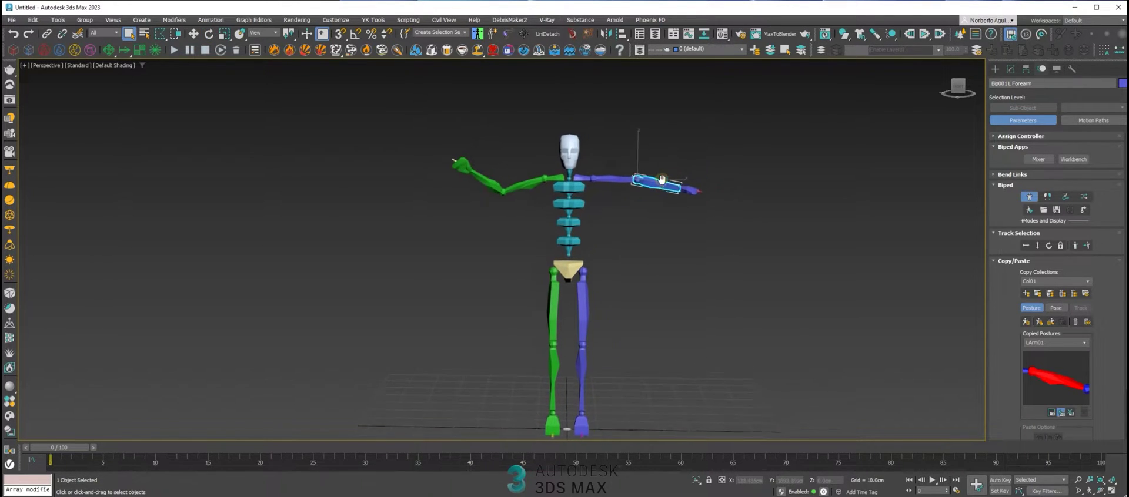
key("w")
left_click_drag(646, 178, 610, 216)
Select the whole left arm from the clavicle to the fingers and copy its posture
double_click(582, 179)
mouse_move(646, 198)
middle_mouse_down()
mouse_move(676, 183)
mouse_move(651, 184)
middle_mouse_up()
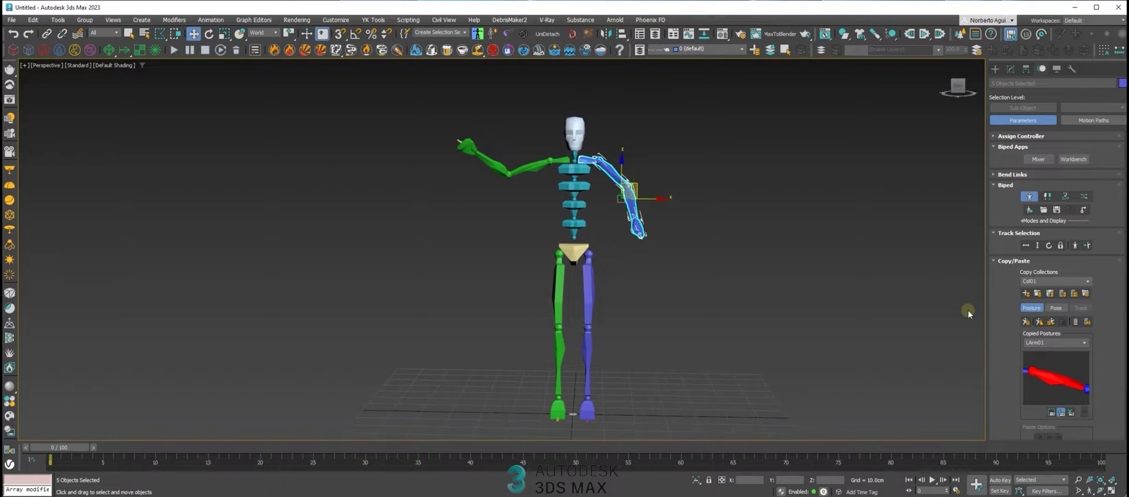
left_click(1025, 321)
left_click_drag(1003, 310, 1003, 284)
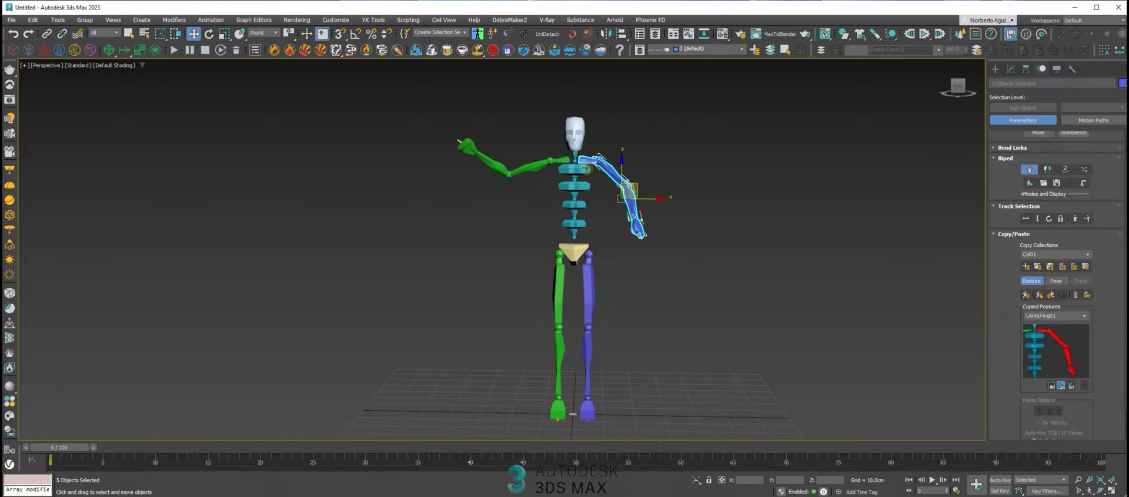
Paste the copied whole-arm posture mirrored onto the right arm, starting from its clavicle
double_click(563, 159)
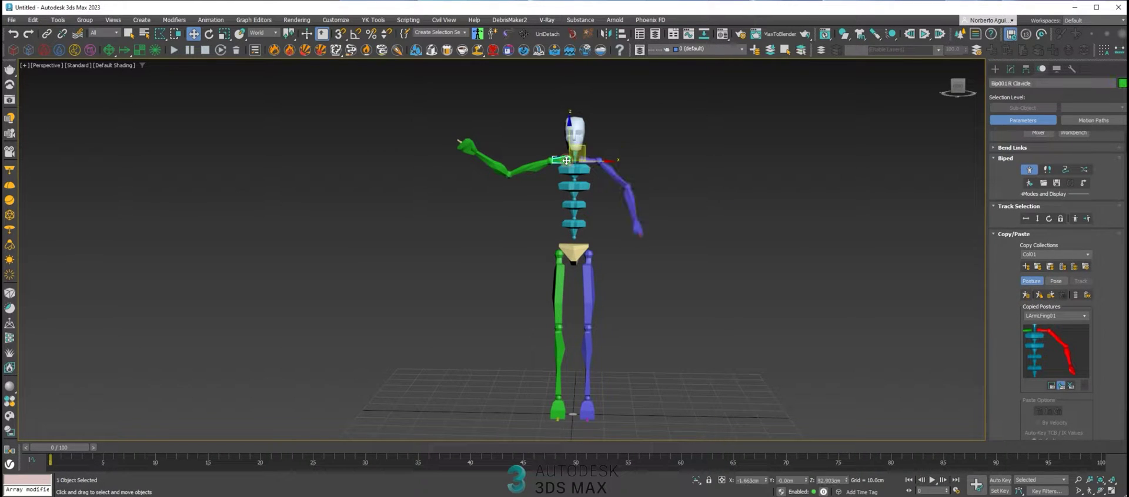
left_click(1039, 294)
middle_click_drag(668, 246, 740, 249)
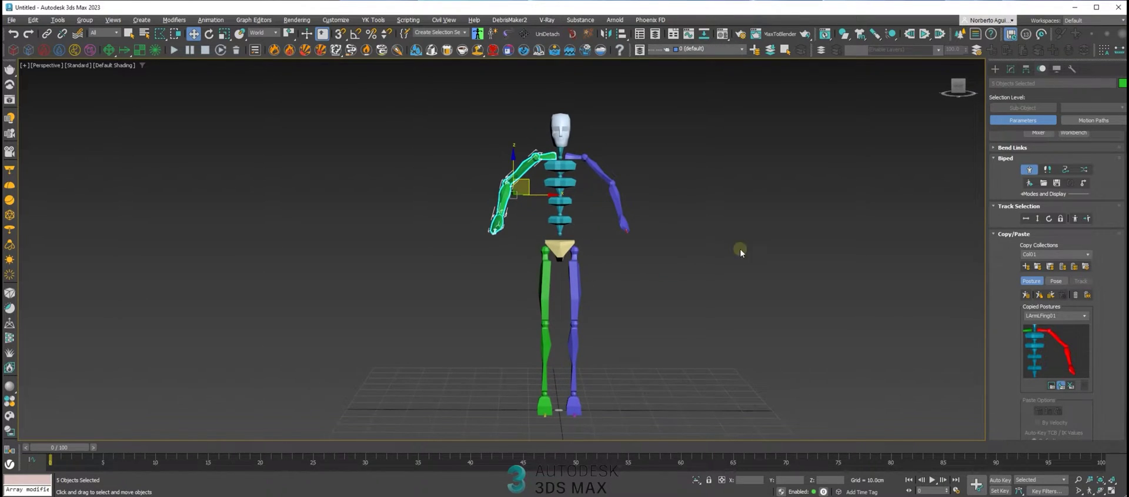
Collapse the Track Selection and Copy/Paste settings and open the biped's Structure settings with the Body Type options
left_click(995, 233)
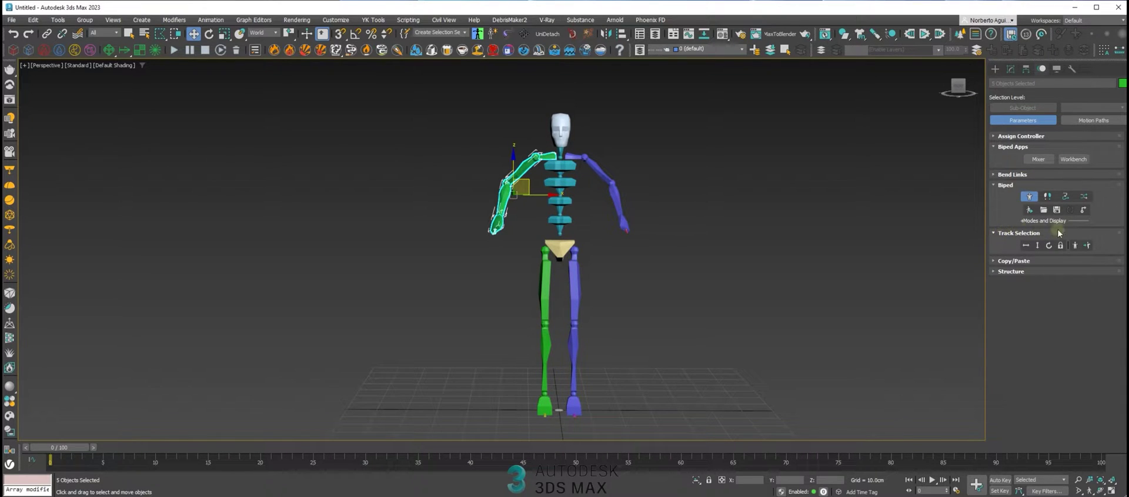
left_click(994, 233)
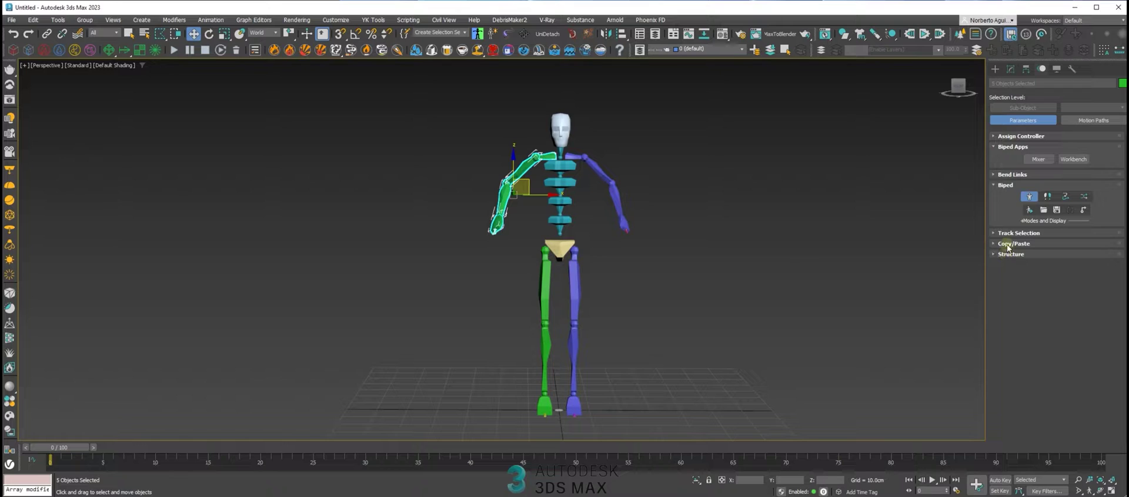
left_click(1011, 243)
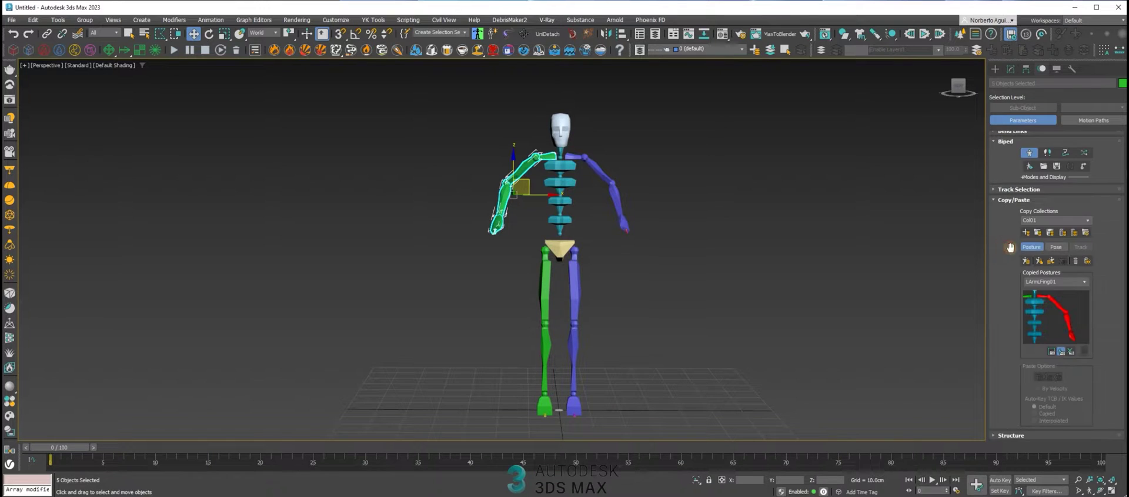
left_click(994, 201)
left_click(1000, 255)
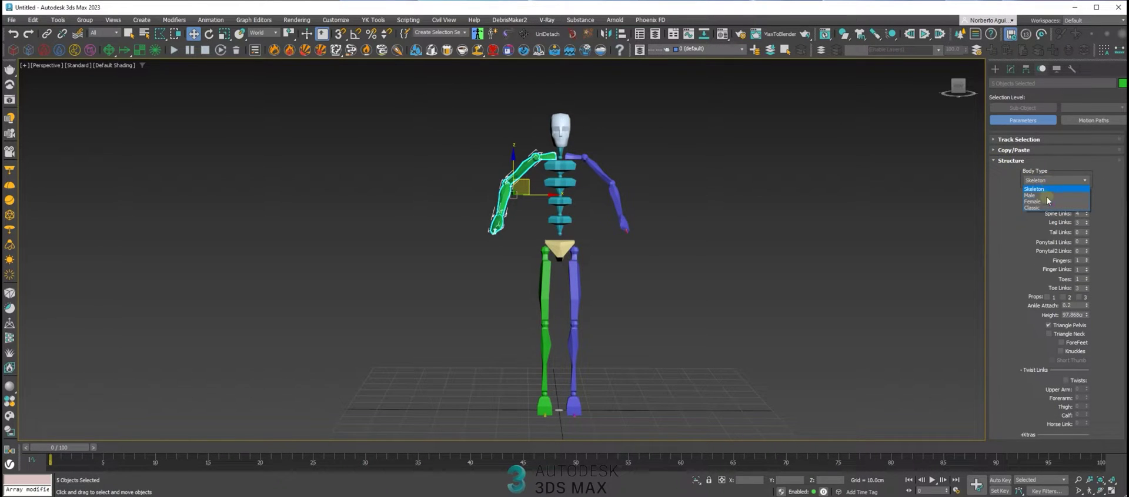
left_click(1019, 280)
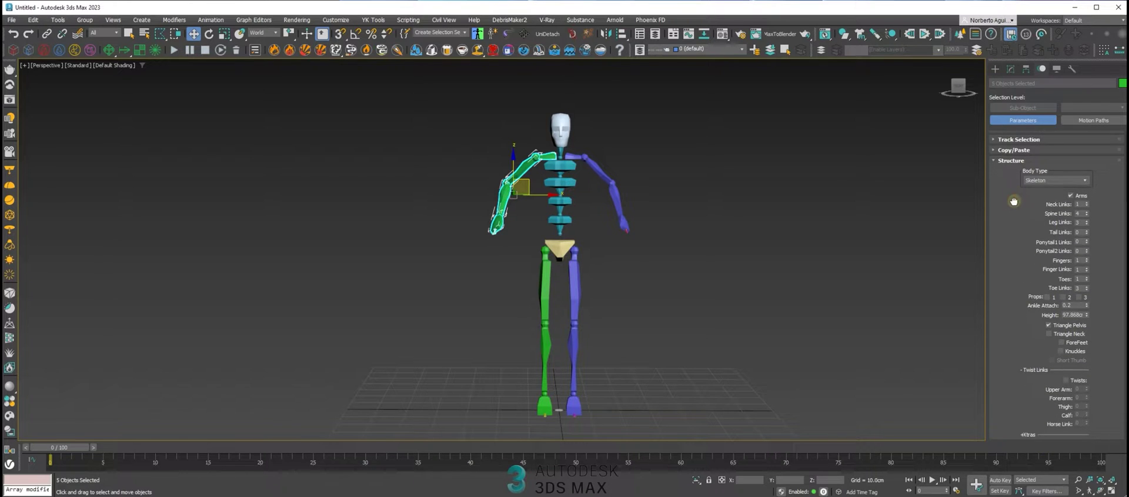
Try the Male and Female body types on the biped and select its lowest spine segment
left_click(1042, 181)
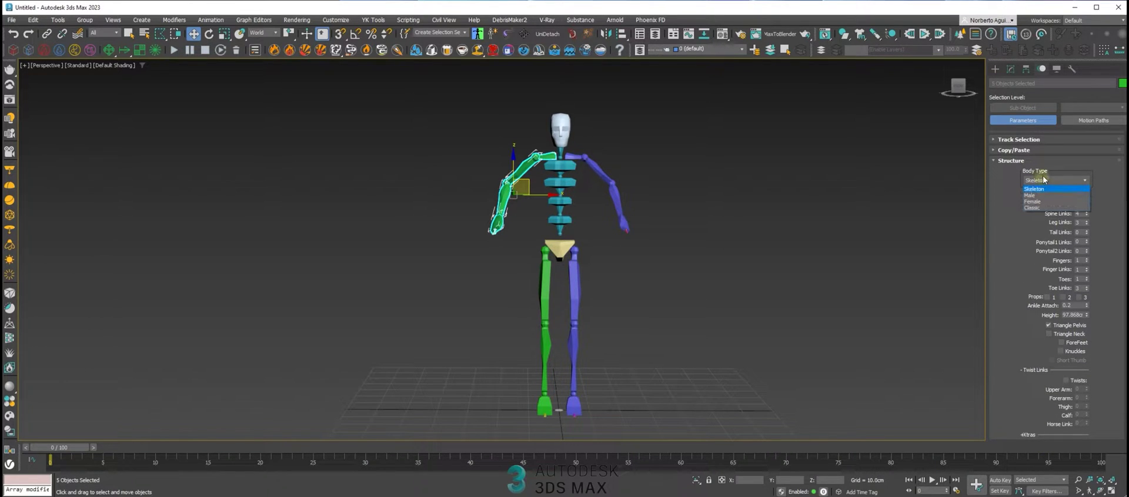
left_click(1038, 198)
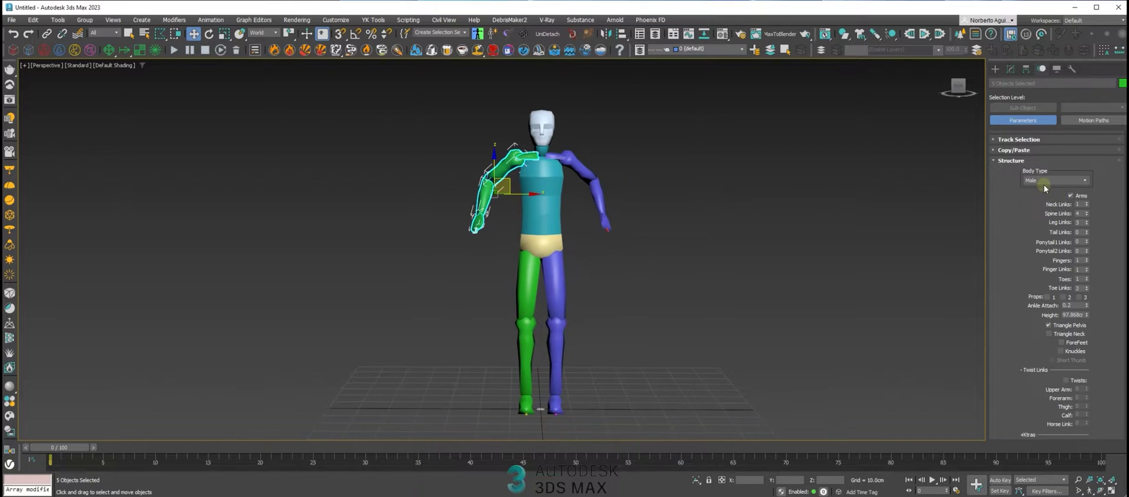
left_click(1036, 180)
left_click(1040, 201)
left_click(565, 215)
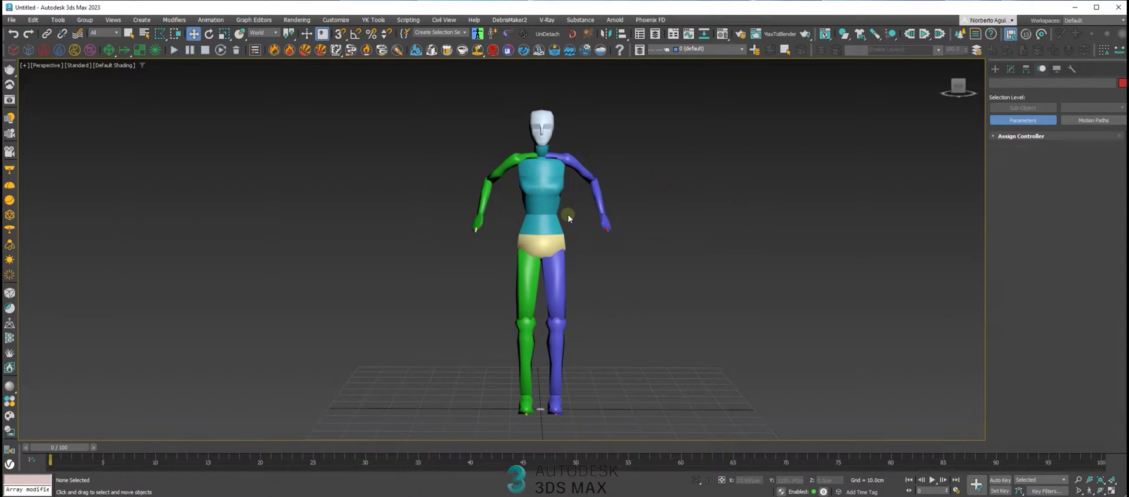
scroll(1020, 261, "down", 3)
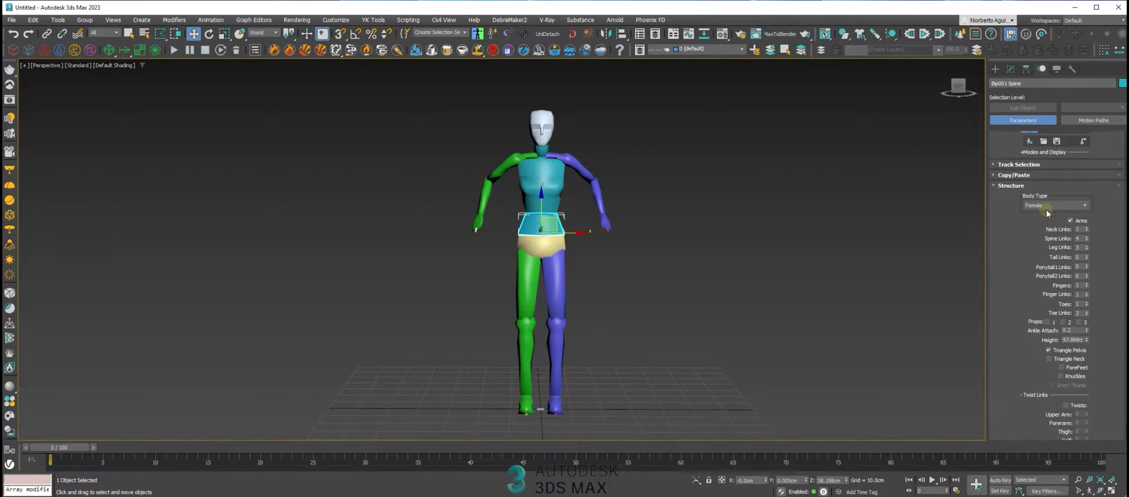
Switch the body type to Male and back to Skeleton to compare the two looks
left_click(1038, 228)
left_click(1028, 220)
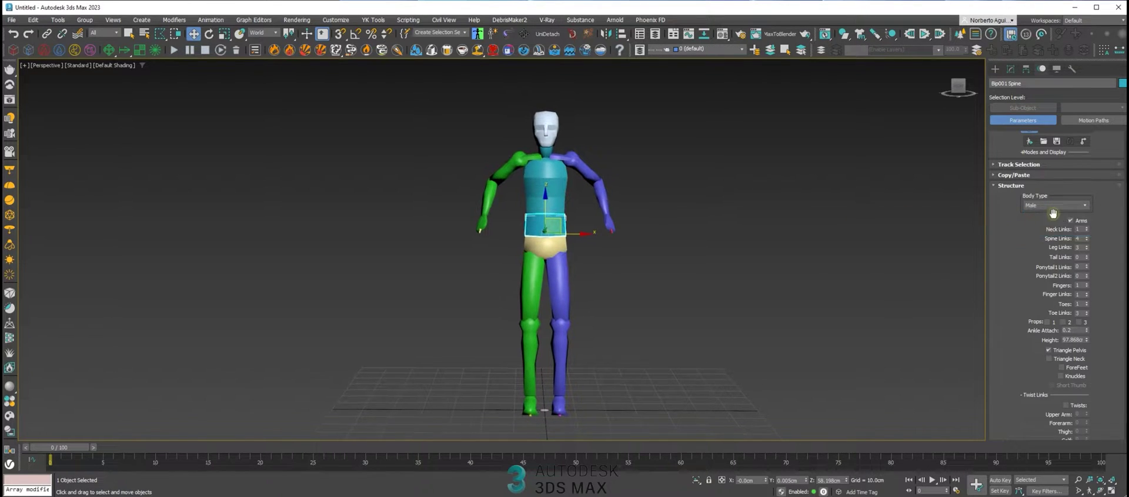
left_click(1055, 206)
left_click(1045, 214)
middle_click_drag(700, 221, 645, 216, "alt")
key("z")
scroll(702, 214, "down", 10)
scroll(645, 215, "down", 2)
Set the biped's body type to Classic and inspect the blocky figure from several angles
left_click(1057, 208)
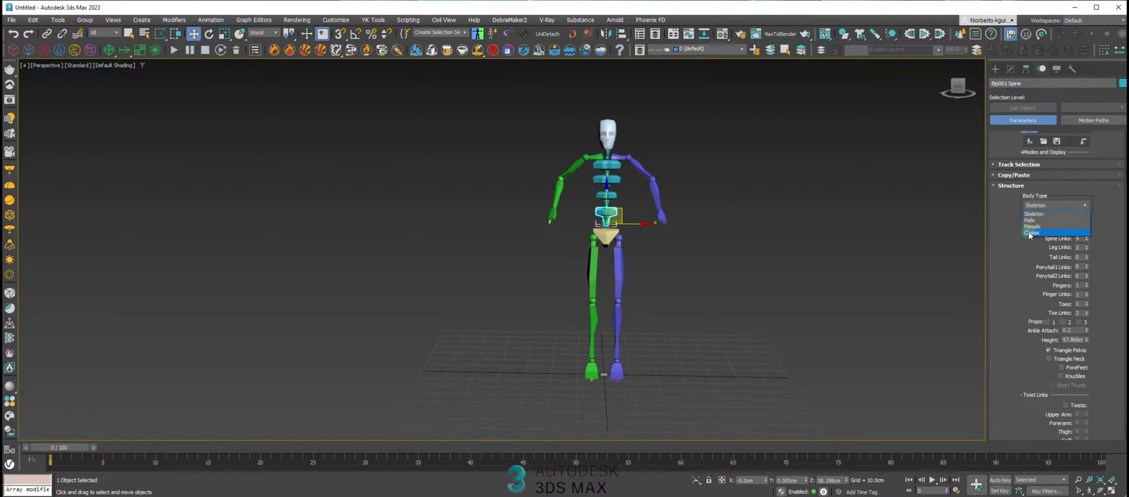
left_click(1031, 235)
middle_click_drag(748, 202, 704, 220, "alt")
key("z")
scroll(689, 207, "down", 10)
middle_click_drag(619, 294, 765, 297, "alt")
left_click_drag(1031, 255, 1029, 252)
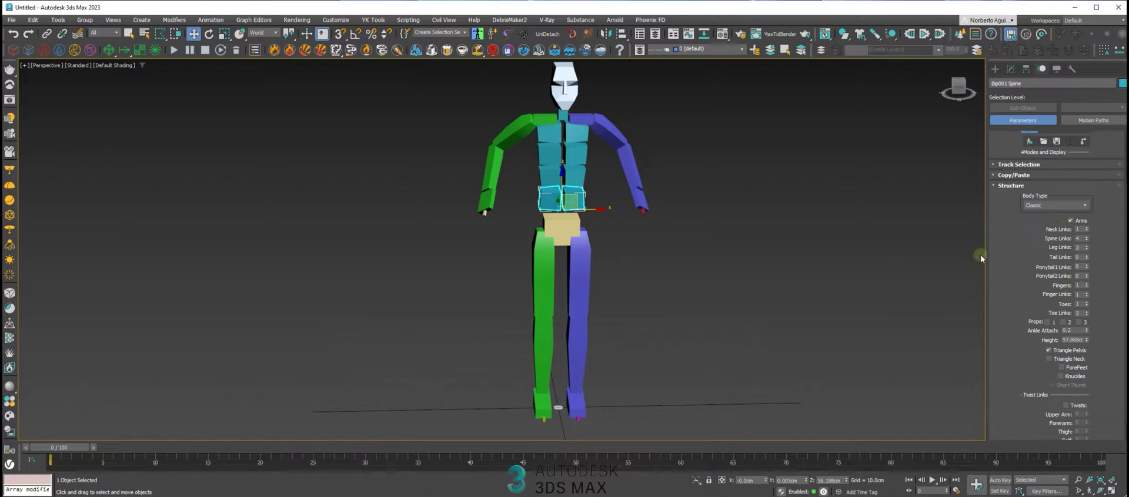
mouse_move(710, 252)
middle_mouse_down()
mouse_move(700, 273)
mouse_move(709, 242)
middle_mouse_up()
middle_click_drag(709, 243, 718, 275)
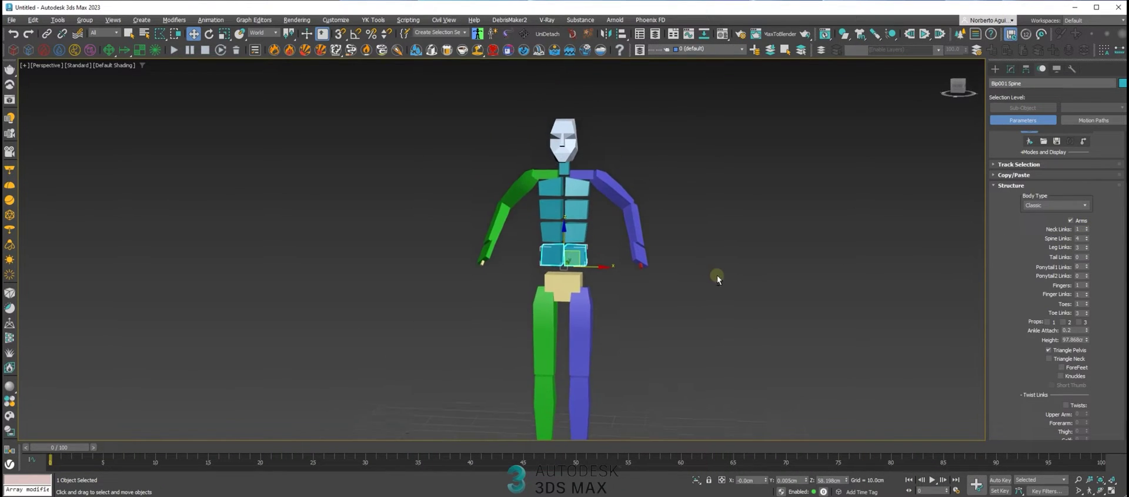
Turn on edged faces and try extra neck links before resetting the neck to 1 link
left_click(1086, 228)
left_click(1086, 227)
left_click(1086, 228)
left_click(1086, 227)
middle_click_drag(822, 216, 808, 247)
key("F4")
middle_click_drag(635, 196, 1120, 267)
right_click(1087, 230)
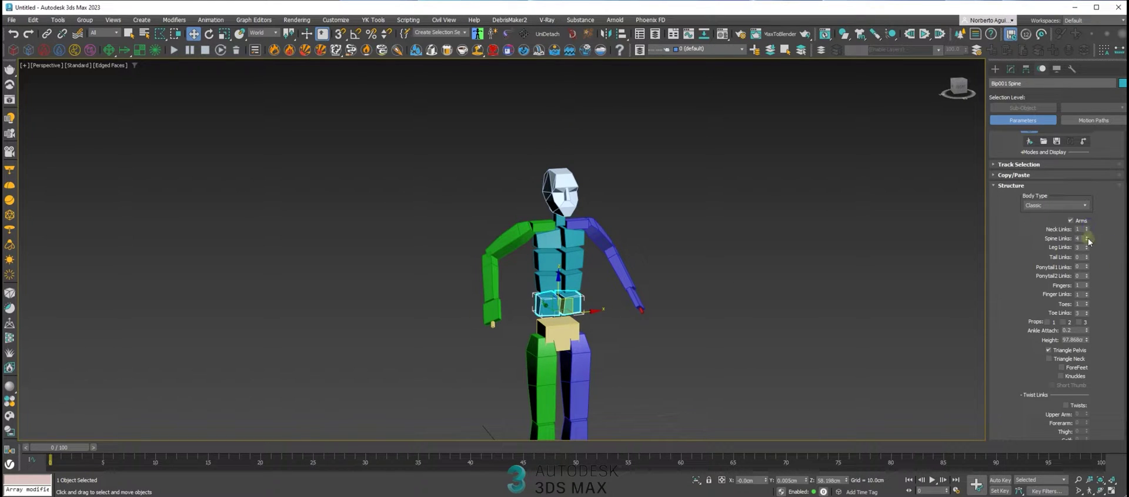
Increase the biped's spine links to 10
left_click(1087, 237)
left_click(1087, 237)
left_click(1087, 236)
left_click(1086, 236)
left_click(1086, 236)
left_click(1087, 236)
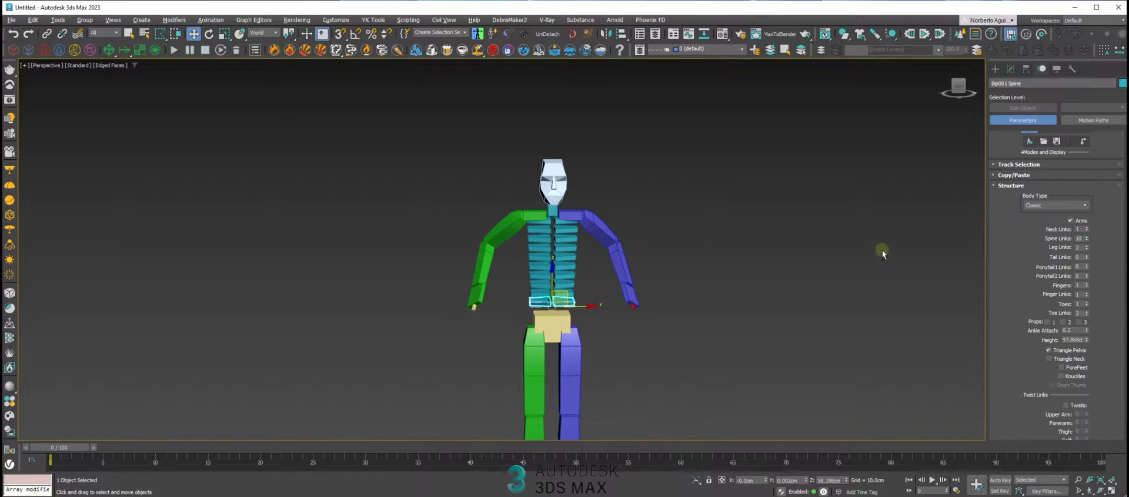
Reset the spine links and set them to 3
right_click(1087, 240)
left_click(1086, 237)
left_click(1086, 237)
middle_click_drag(749, 266, 732, 227)
middle_click_drag(670, 276, 649, 249)
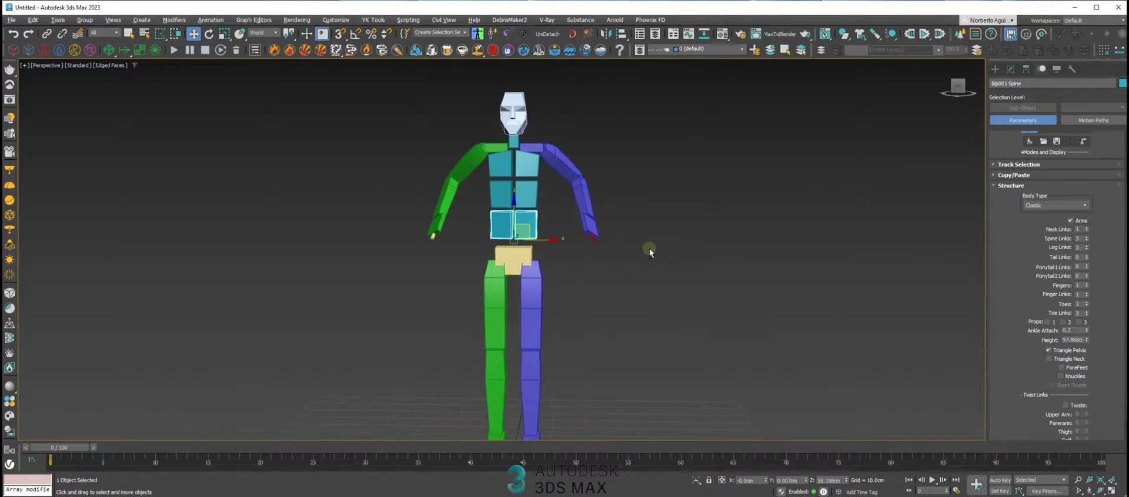
Set the leg links to 4 on the biped with the selected left thigh
left_click_drag(1007, 270, 1005, 249)
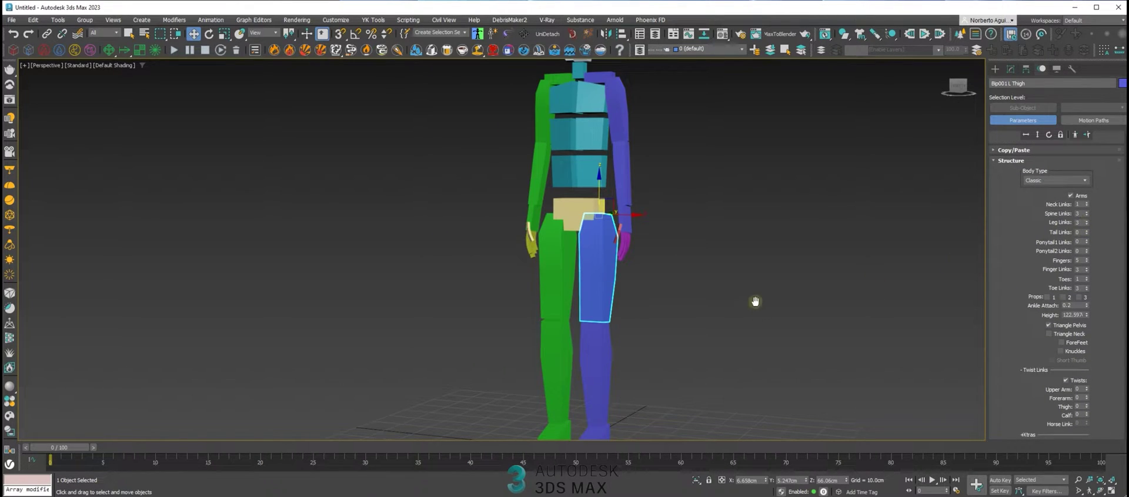
middle_click_drag(751, 302, 592, 267, "alt")
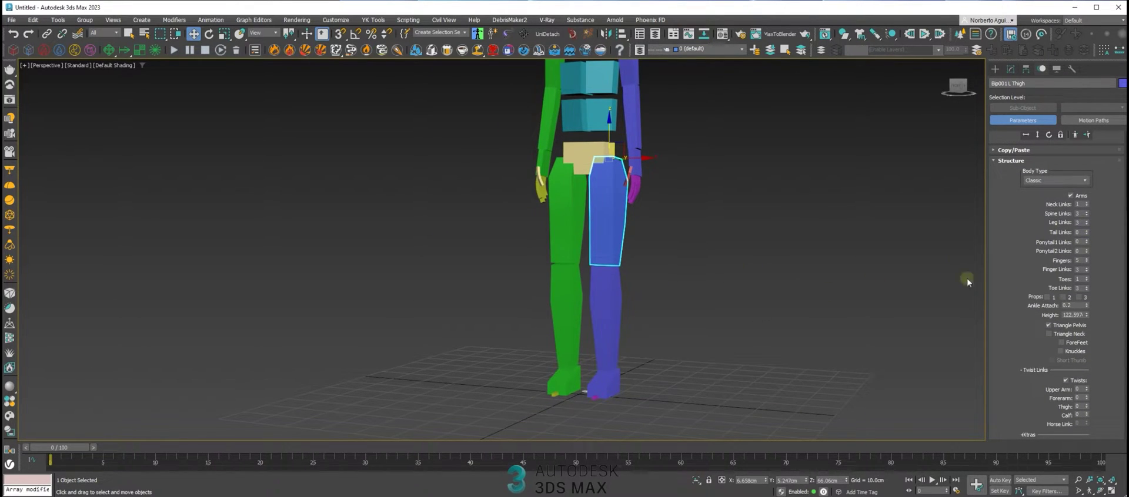
left_click(1086, 221)
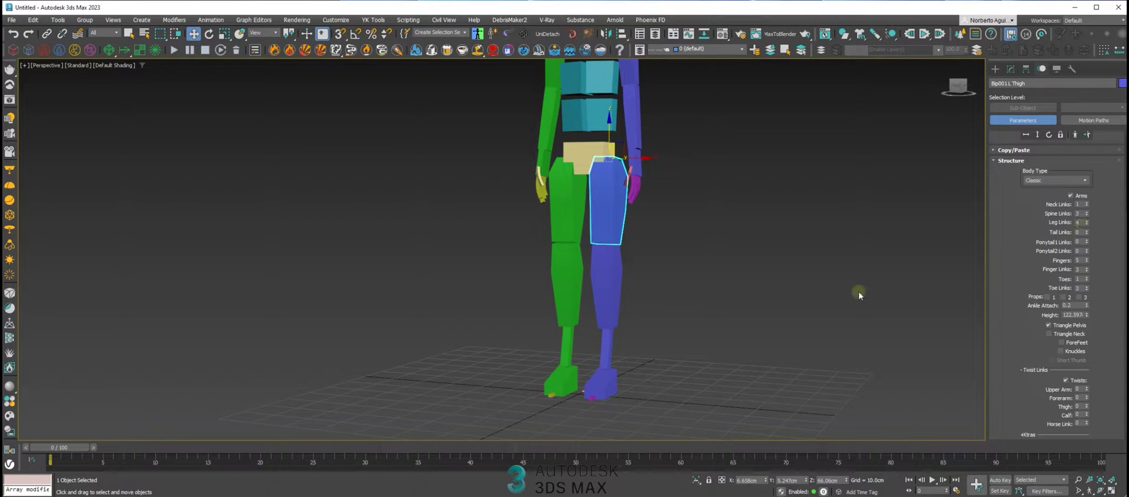
middle_click_drag(613, 294, 592, 273)
Raise one foot to bend the four-link leg and adjust its lower part by rotating and moving it
middle_click_drag(615, 303, 558, 300, "alt")
left_click(587, 359)
left_click_drag(598, 333, 711, 262)
middle_click_drag(710, 263, 655, 301, "alt")
left_click(645, 304)
key("e")
mouse_move(617, 273)
left_mouse_down()
mouse_move(611, 262)
mouse_move(626, 259)
left_mouse_up()
middle_click_drag(626, 259, 655, 281, "alt")
key("w")
left_click_drag(627, 297, 665, 266)
middle_click_drag(624, 268, 590, 282, "alt")
Raise the other foot so that both four-link legs are bent
left_click(558, 405)
key("shift+z")
left_click_drag(572, 372, 667, 290)
middle_click_drag(666, 288, 658, 306, "alt")
Rotate the right leg's extra link directly above the foot
key("e")
left_click(707, 302)
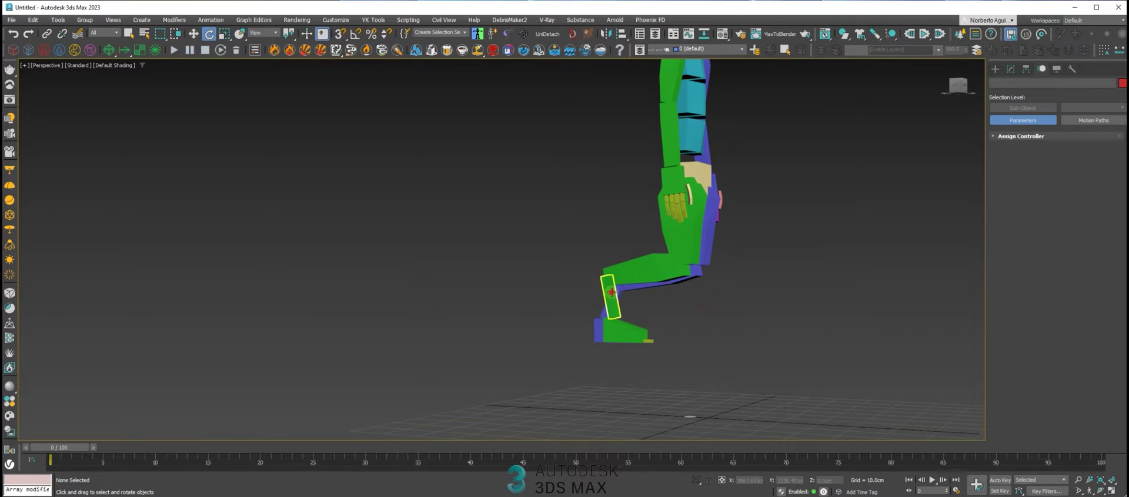
left_click(612, 299)
left_click_drag(638, 258, 655, 297)
middle_click_drag(617, 320, 627, 330, "alt")
Move the feet to adjust the animal-like bend of the legs
key("w")
left_click(568, 351)
left_click_drag(568, 351, 615, 361)
left_click(544, 353)
left_click_drag(523, 324, 532, 334)
middle_click_drag(668, 290, 614, 300, "alt")
scroll(665, 327, "down", 3)
left_click(578, 213)
scroll(583, 221, "up", 3)
middle_click_drag(585, 226, 662, 235, "alt")
key("e")
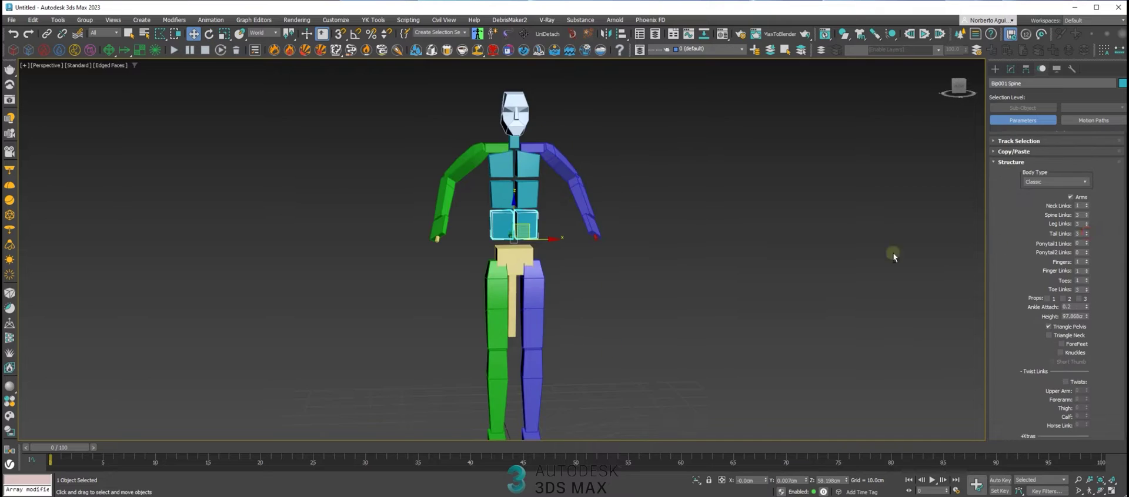
Set the Classic biped's tail links to 5
middle_click_drag(836, 257, 735, 256, "alt")
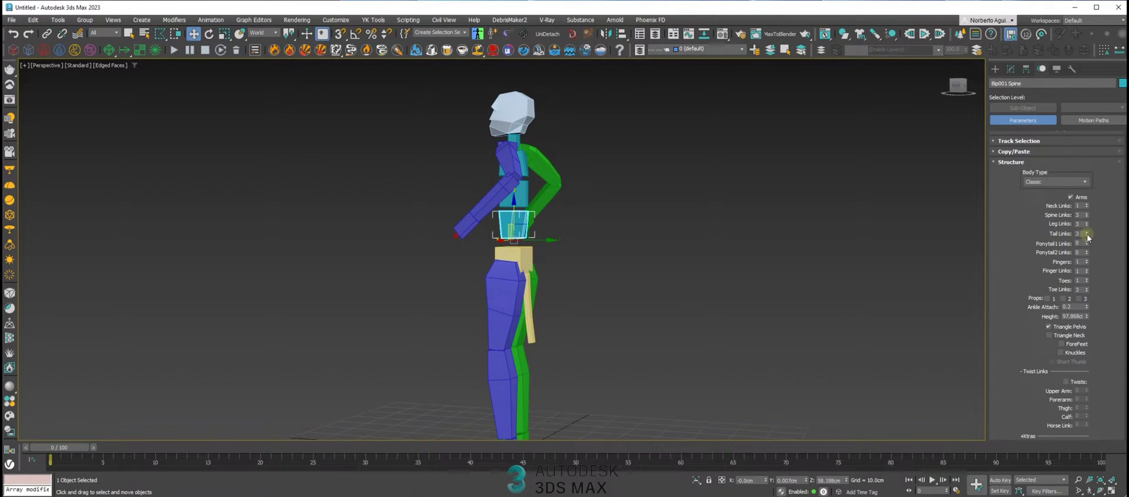
left_click(1086, 233)
left_click(1087, 232)
middle_click_drag(653, 269, 613, 269, "alt")
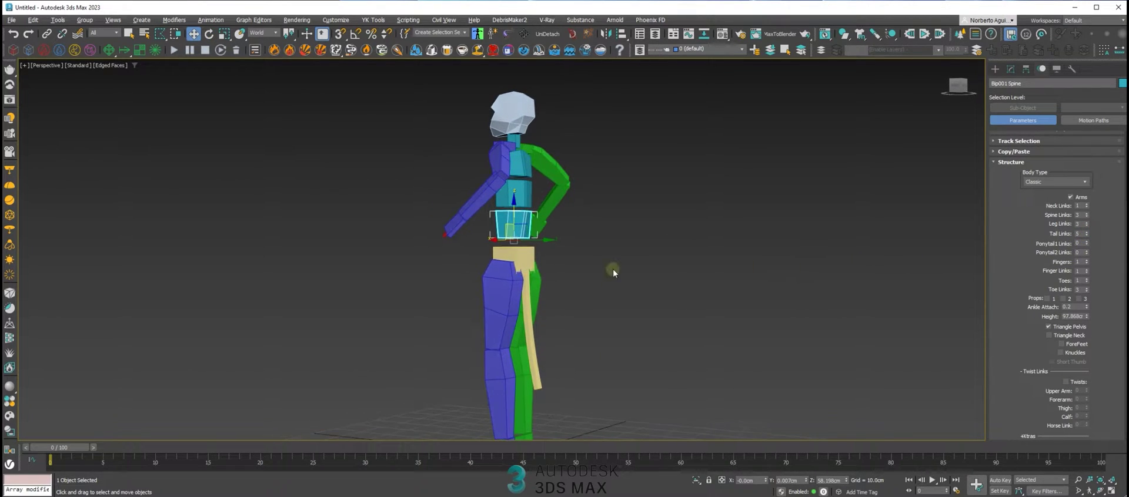
Rotate the base of the tail so the tail extends roughly horizontally behind the pelvis
left_click(532, 274)
key("e")
left_click_drag(551, 262, 547, 181)
middle_click_drag(579, 230, 703, 291, "alt")
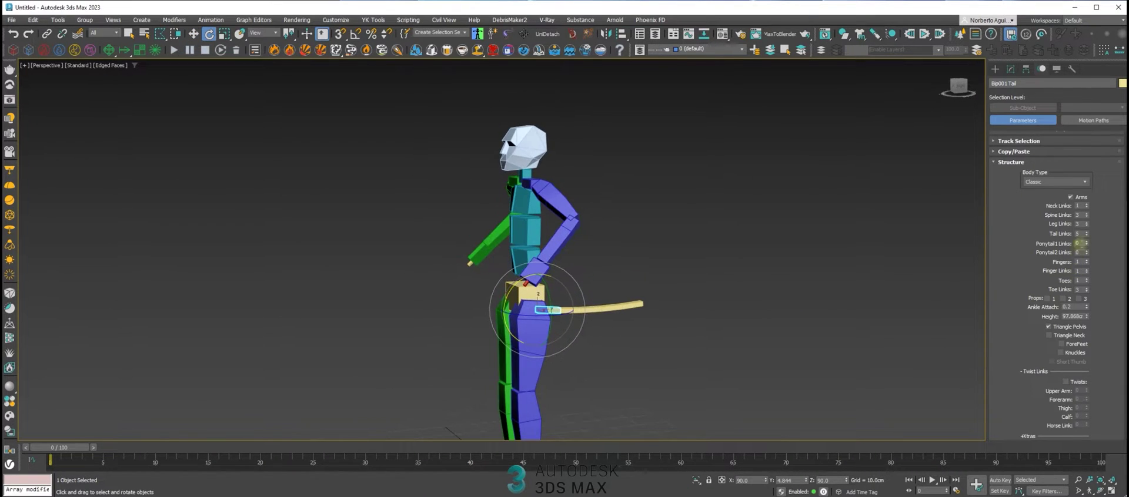
Add a first ponytail with 4 links and rotate its base so it slants away from the head
left_click(1086, 241)
left_click(1086, 241)
middle_click_drag(701, 214, 647, 200, "alt")
key("w")
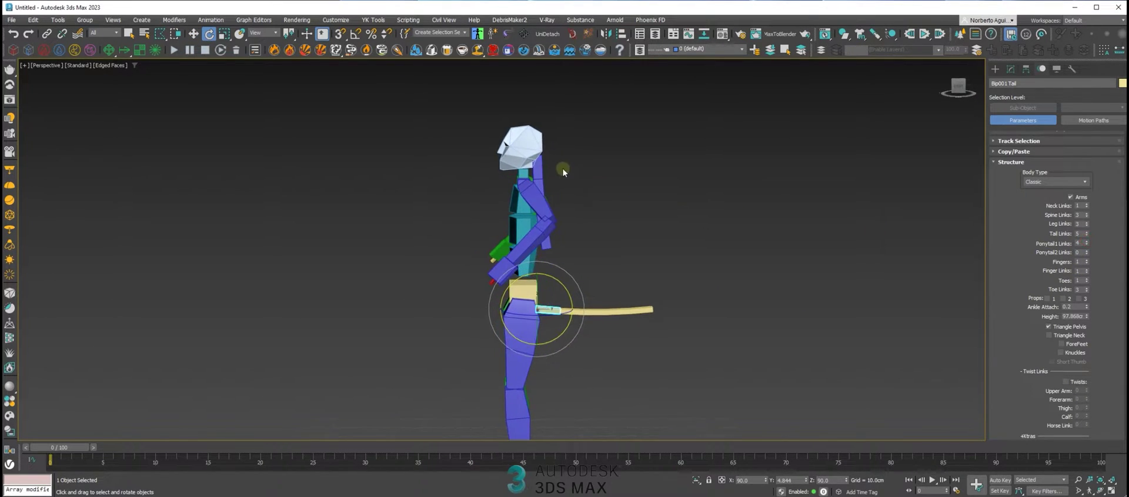
left_click(539, 167)
middle_click_drag(608, 176, 555, 147, "alt")
key("e")
left_click_drag(558, 148, 588, 183)
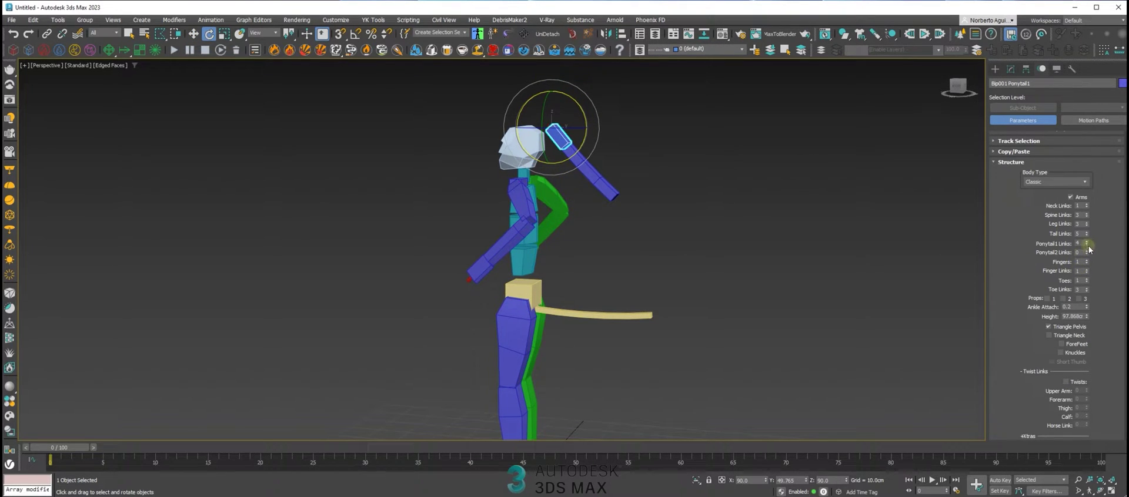
Add a second ponytail with 3 links and rotate its base so it slants behind the head
left_click(1087, 250)
left_click(1087, 250)
left_click(1087, 251)
middle_click_drag(654, 185, 672, 185, "alt")
key("w")
left_click(540, 169)
key("e")
mouse_move(566, 135)
left_mouse_down()
mouse_move(549, 112)
mouse_move(549, 129)
left_mouse_up()
key("w")
Give each hand 5 fingers with 3 finger links, and select the left hand together with its fingers
left_click_drag(1024, 282, 1012, 277)
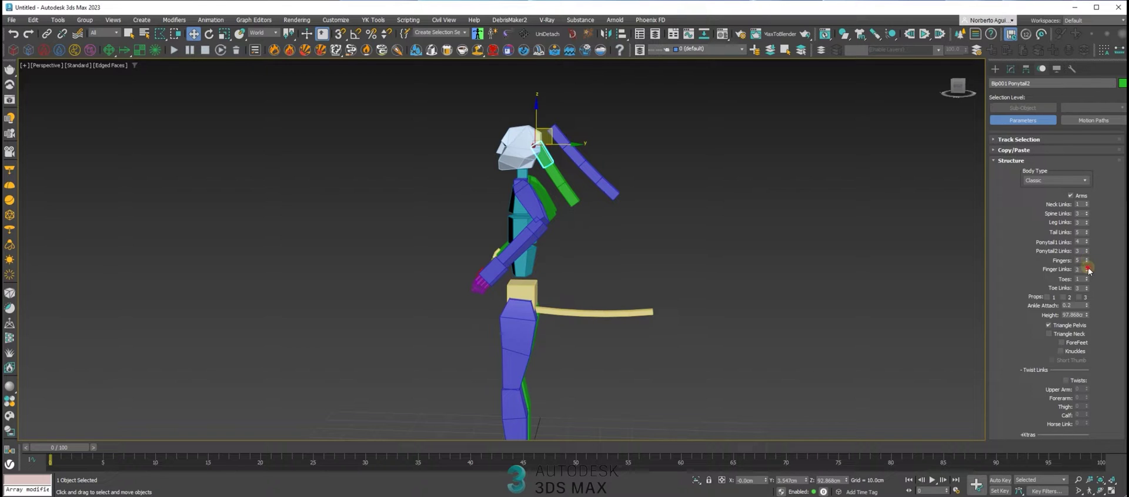
middle_click_drag(555, 264, 794, 272, "alt")
scroll(652, 281, "up", 5)
left_click(504, 230)
double_click(505, 229)
scroll(735, 323, "down", 4)
middle_click_drag(735, 323, 729, 224)
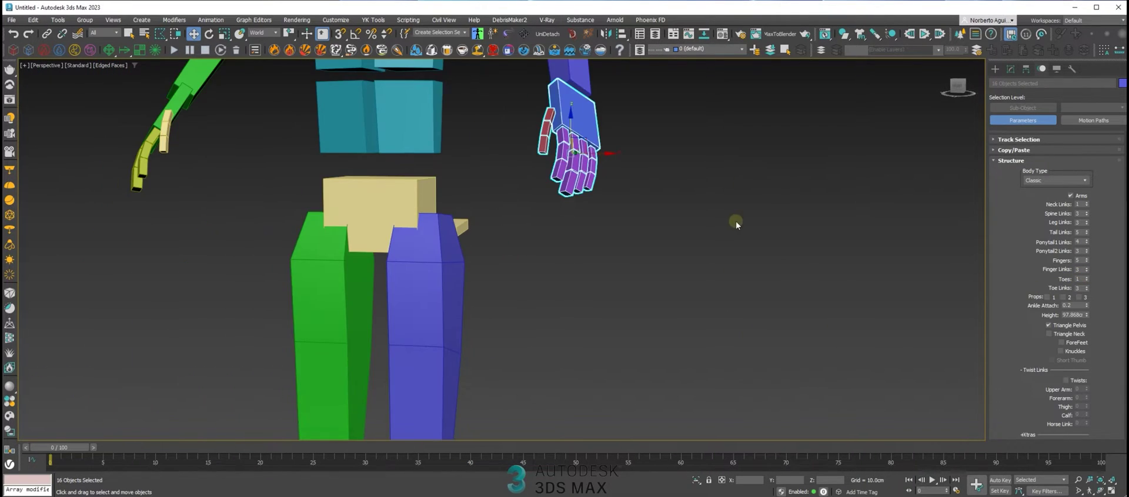
Set the number of toes on the feet to 5
middle_click_drag(820, 223, 825, 167)
scroll(826, 167, "down", 3)
middle_click_drag(672, 304, 664, 325, "alt")
middle_click_drag(664, 325, 689, 246)
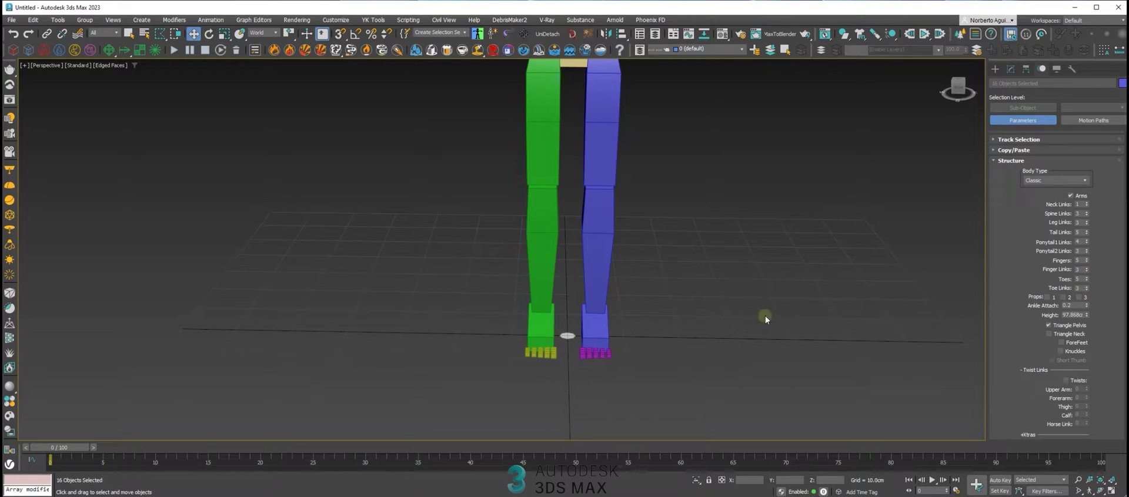
mouse_move(743, 320)
middle_mouse_down()
mouse_move(735, 299)
mouse_move(750, 308)
mouse_move(751, 334)
middle_mouse_up()
scroll(753, 329, "down", 3)
middle_click_drag(763, 220, 702, 302)
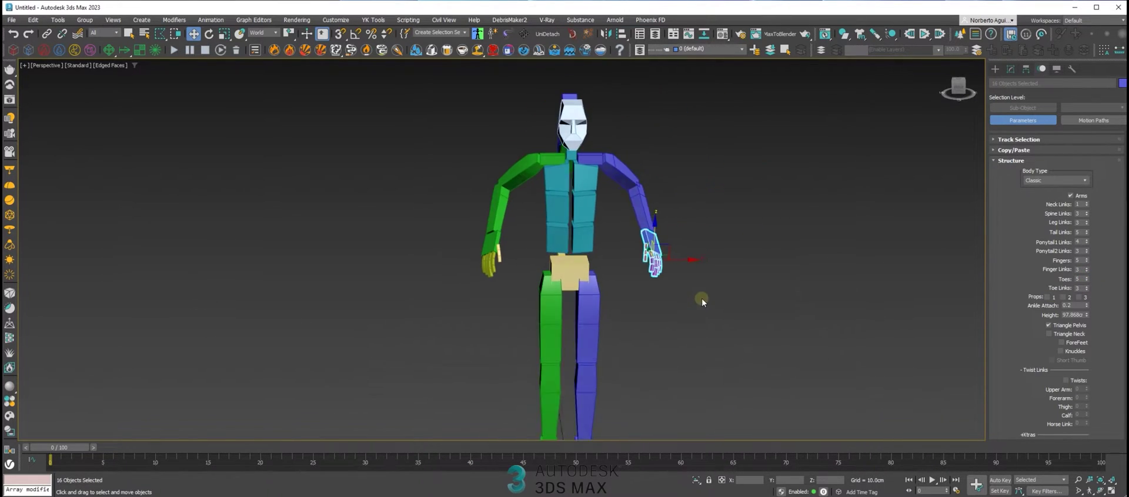
Turn on prop 1 and move the right hand forward and up so the prop follows it
left_click(1047, 297)
middle_click_drag(824, 270, 722, 263, "alt")
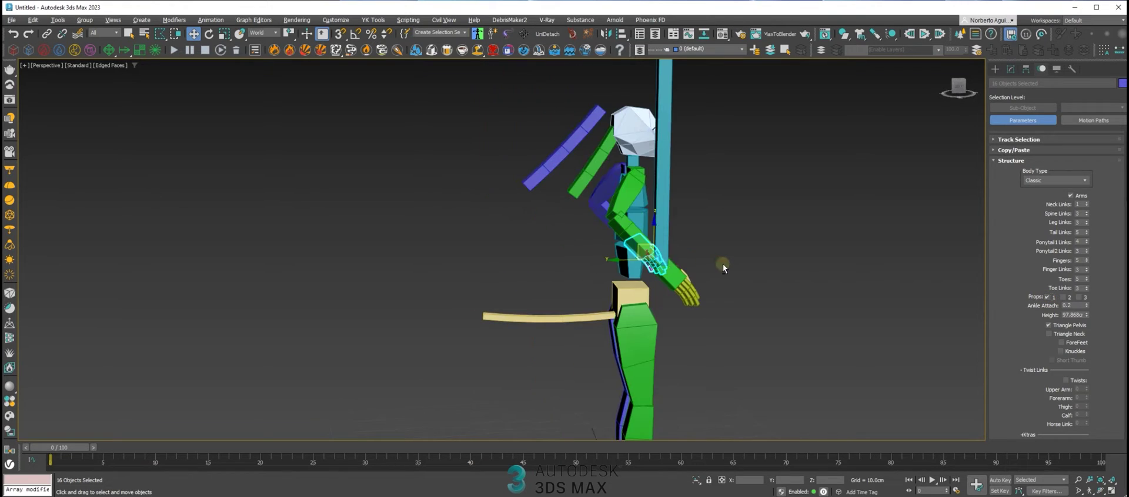
left_click(680, 271)
left_click_drag(657, 256, 702, 205)
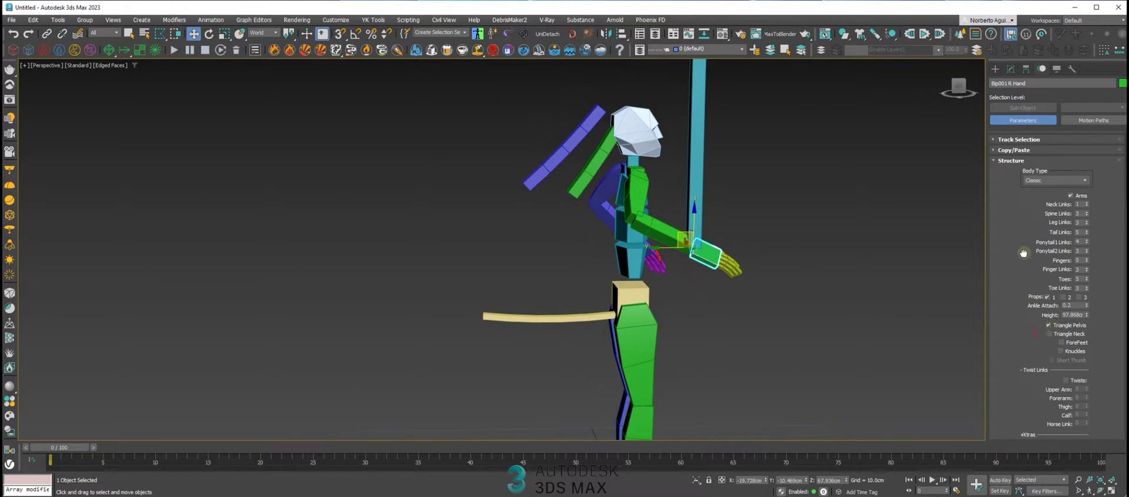
Try props 2 and 3, ending with all three props displayed on the biped
left_click(1048, 298)
left_click(1065, 297)
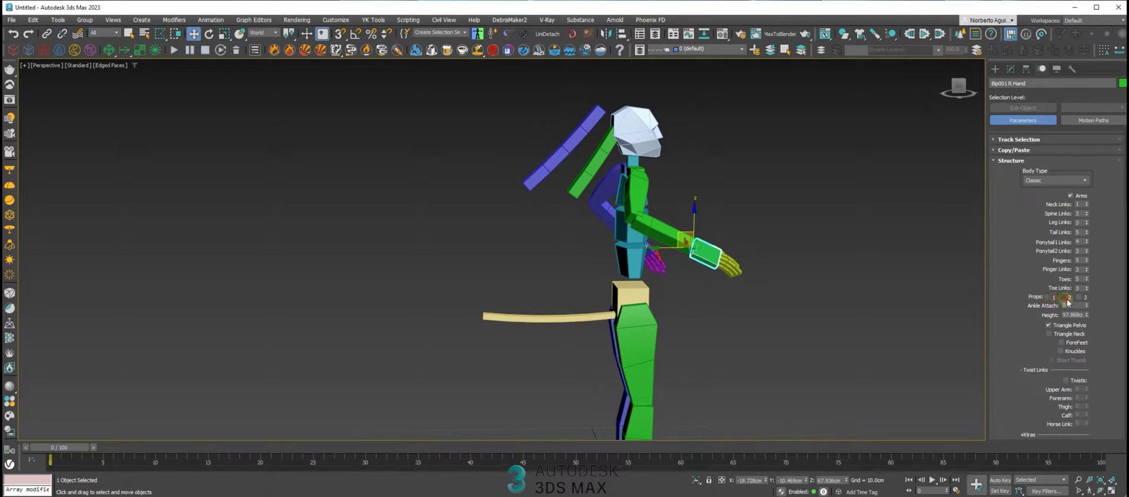
middle_click_drag(848, 274, 970, 306, "alt")
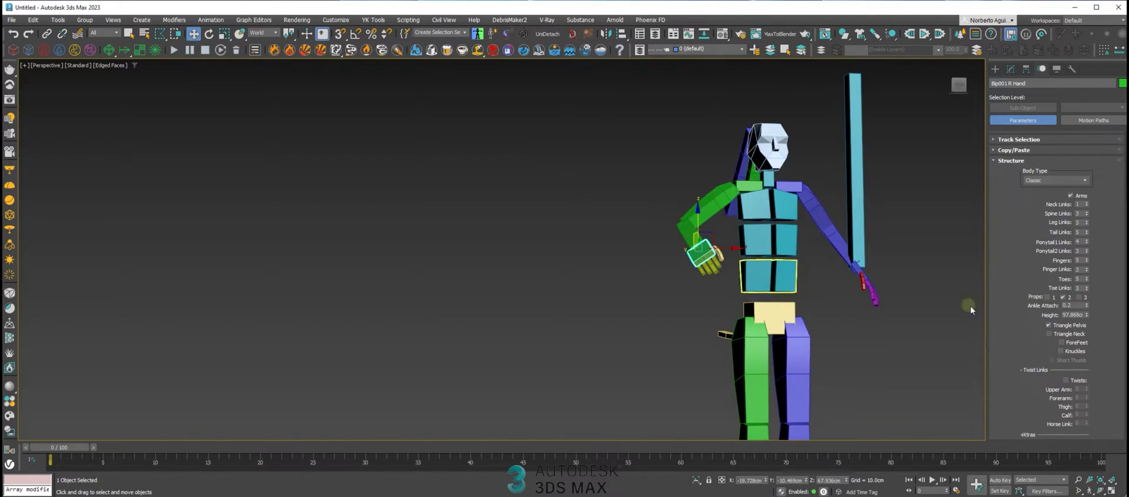
left_click(1080, 297)
left_click(1048, 298)
middle_click_drag(783, 276, 616, 277)
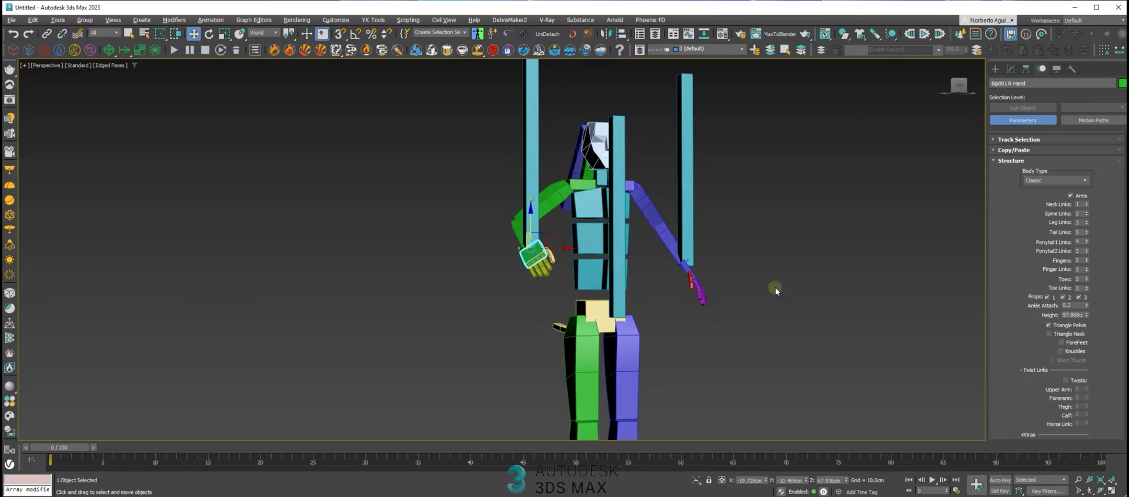
Turn off props 1, 2 and 3
left_click(1047, 297)
left_click(1063, 297)
left_click(1079, 298)
Set the biped's Ankle Attach value to 0.0
middle_click_drag(875, 281, 726, 282, "alt")
scroll(593, 360, "up", 8)
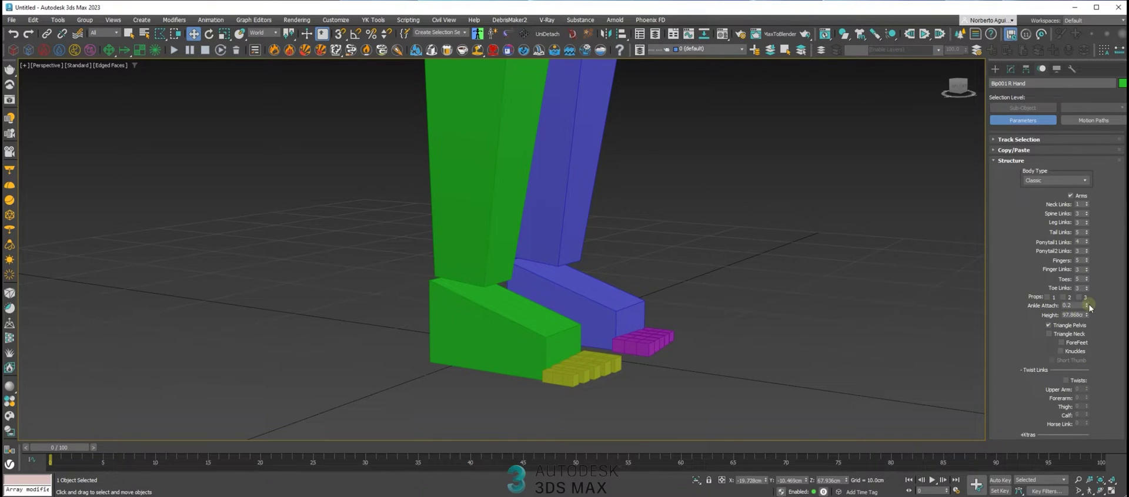
left_click_drag(1086, 306, 1080, 326)
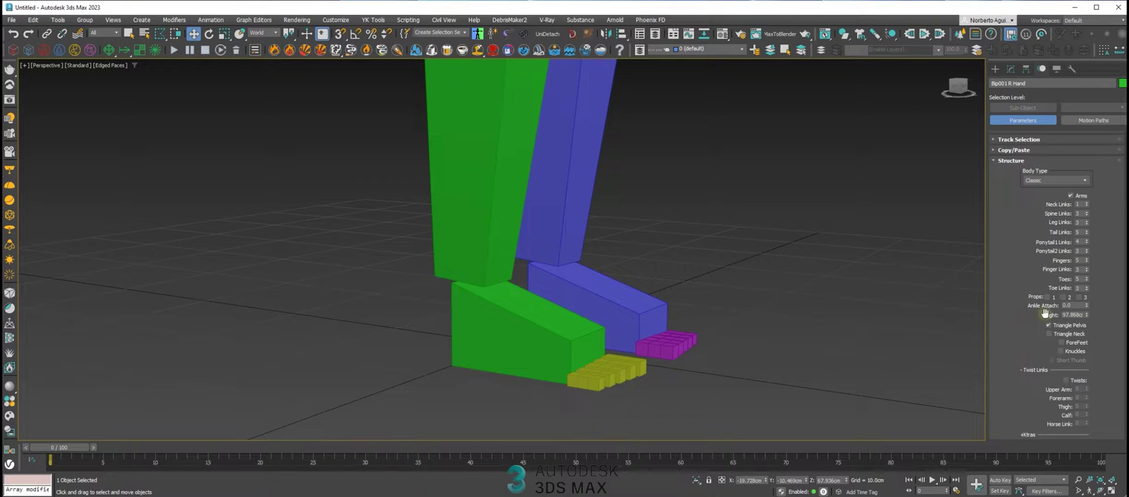
Increase the biped's overall height to about 100 cm
scroll(782, 235, "down", 4)
middle_click_drag(750, 200, 548, 305)
scroll(548, 305, "down", 3)
middle_click_drag(672, 260, 748, 342)
middle_click_drag(748, 342, 697, 349, "alt")
left_click_drag(1087, 317, 1068, 331)
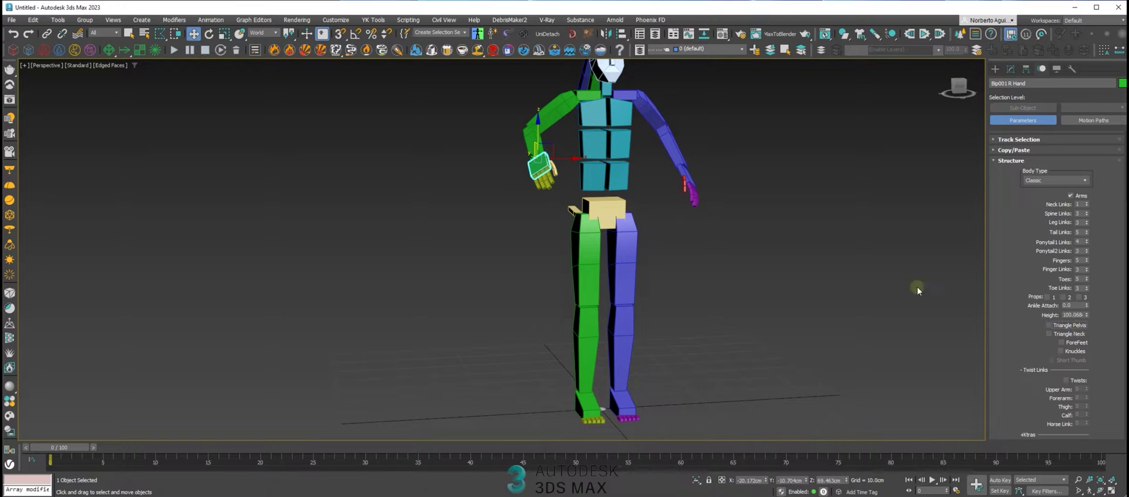
Toggle Triangle Pelvis and Triangle Neck to compare their effect, inspecting the pelvis in wireframe display
middle_click_drag(882, 276, 838, 250, "alt")
middle_click_drag(838, 250, 830, 271)
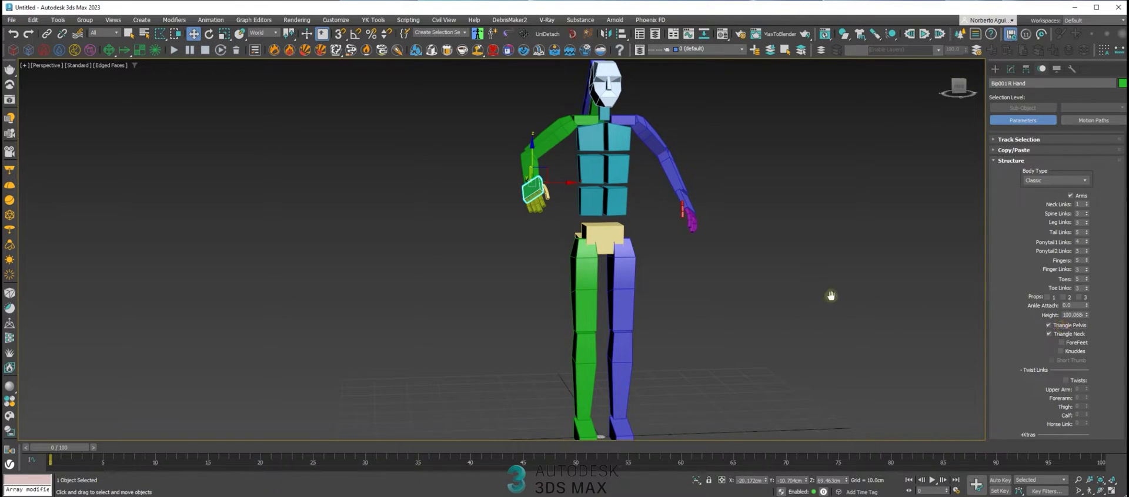
key("F3")
scroll(597, 224, "up", 5)
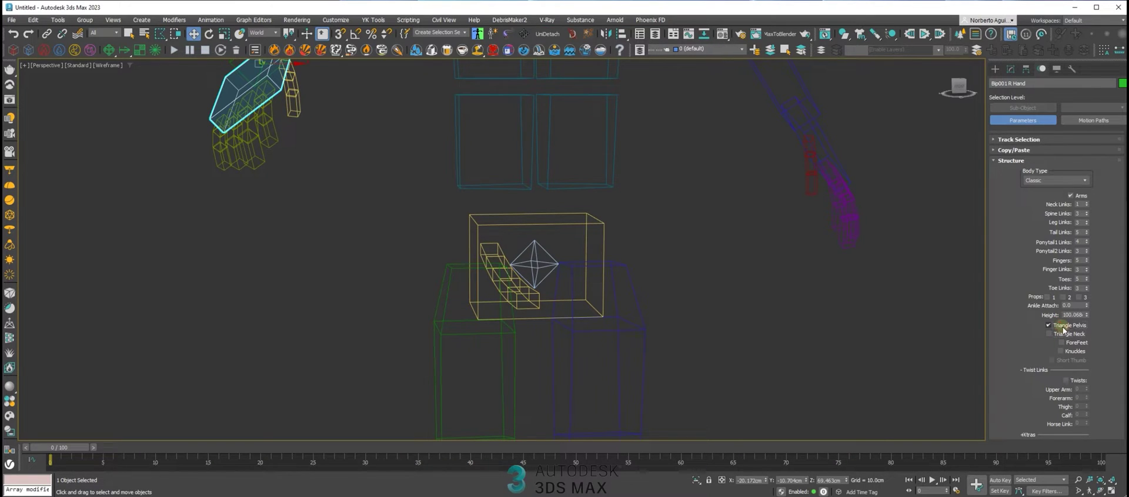
scroll(735, 241, "down", 5)
key("F3")
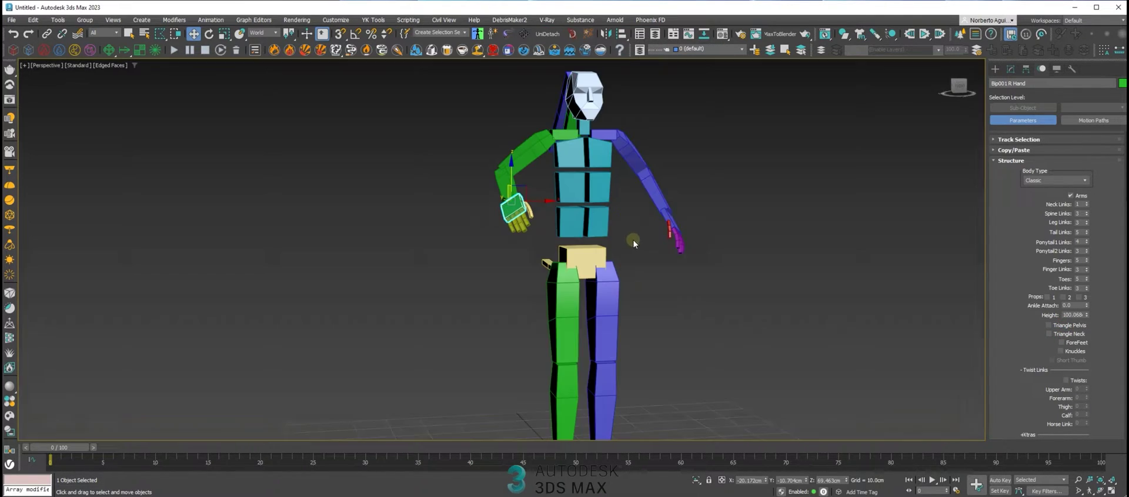
middle_click_drag(661, 258, 645, 246)
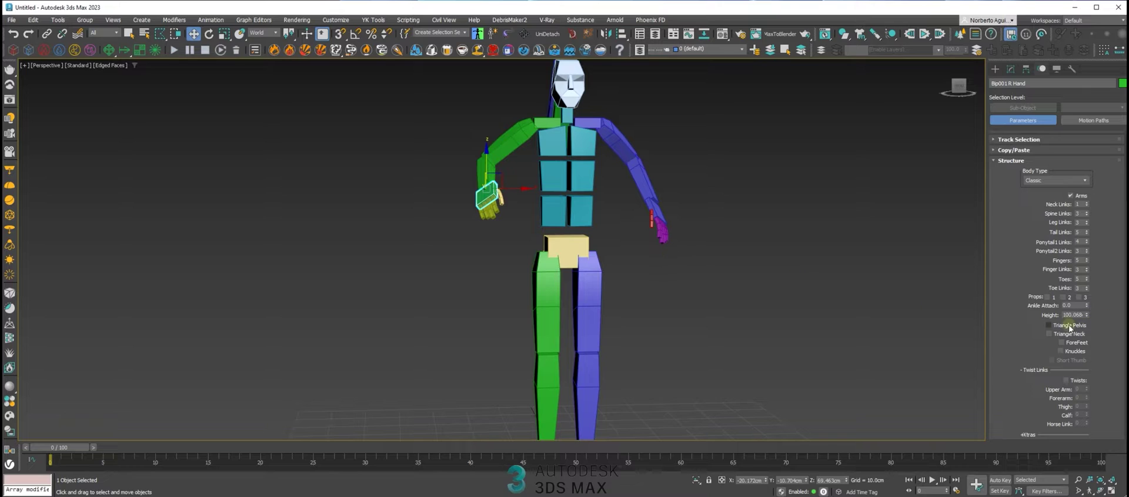
middle_click_drag(659, 276, 647, 241)
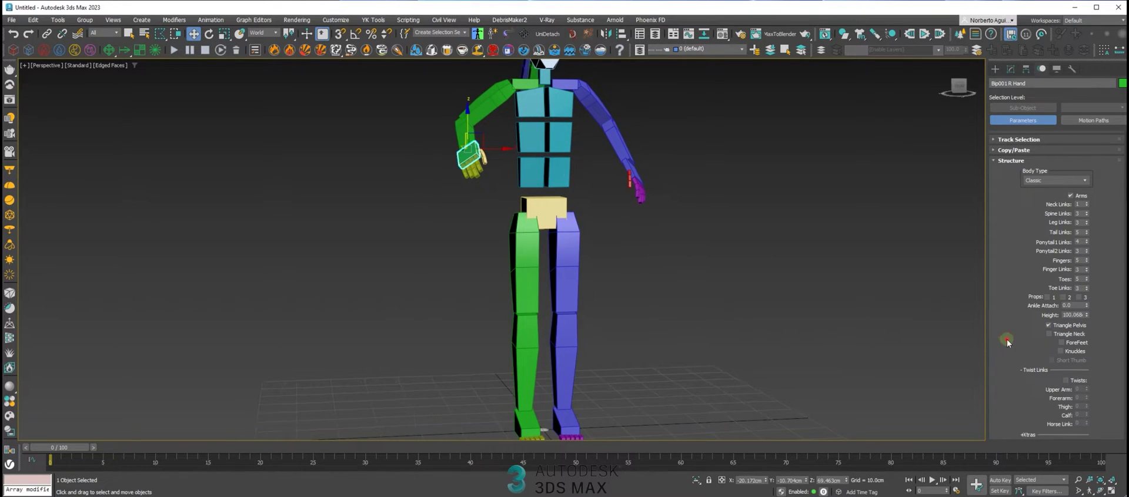
Turn on the ForeFeet option to inspect the hands, and switch it back off
middle_click_drag(739, 288, 715, 281, "alt")
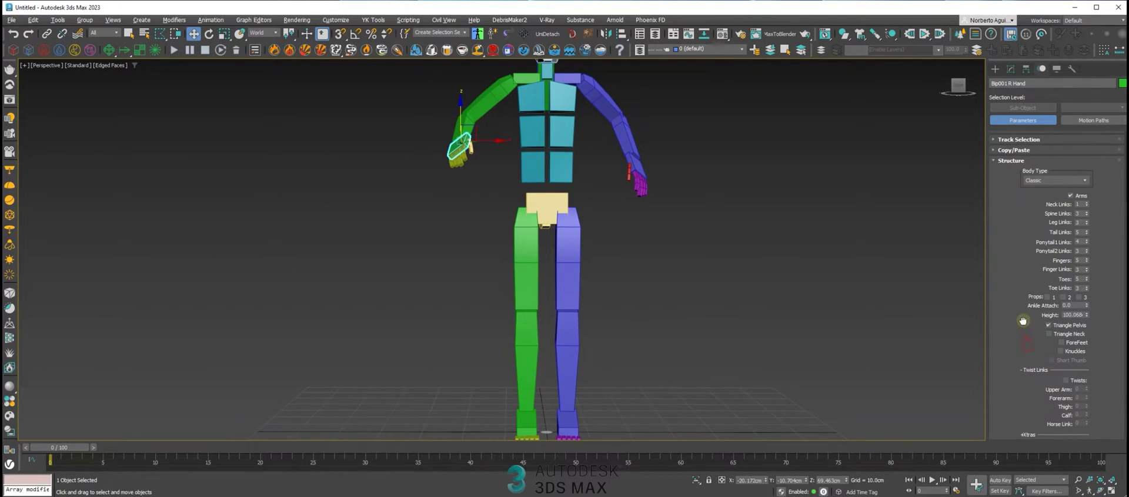
left_click(1072, 344)
middle_click_drag(680, 171, 596, 302)
scroll(644, 263, "up", 4)
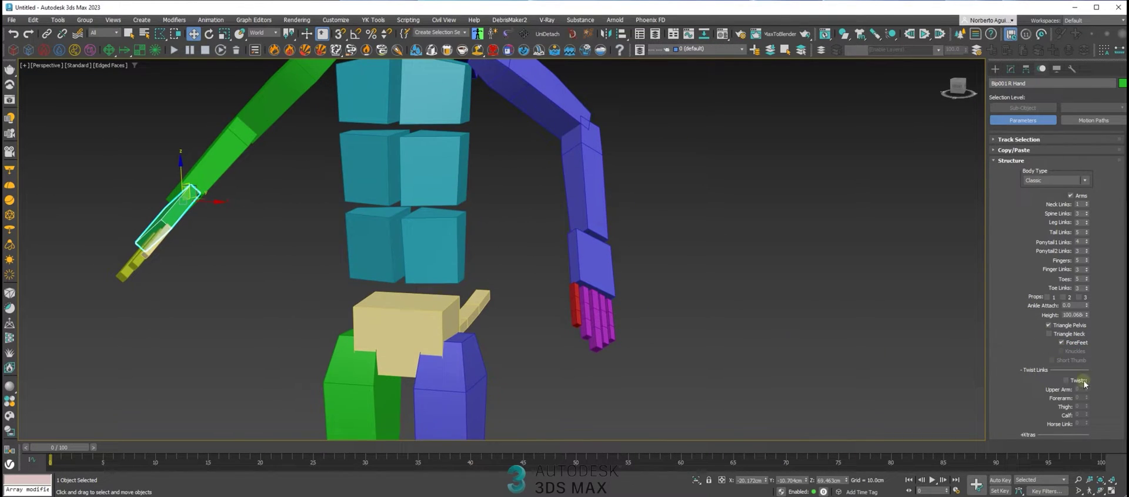
left_click(1076, 343)
Turn on the Knuckles option to inspect the finger structure, and switch it back off
left_click(1073, 352)
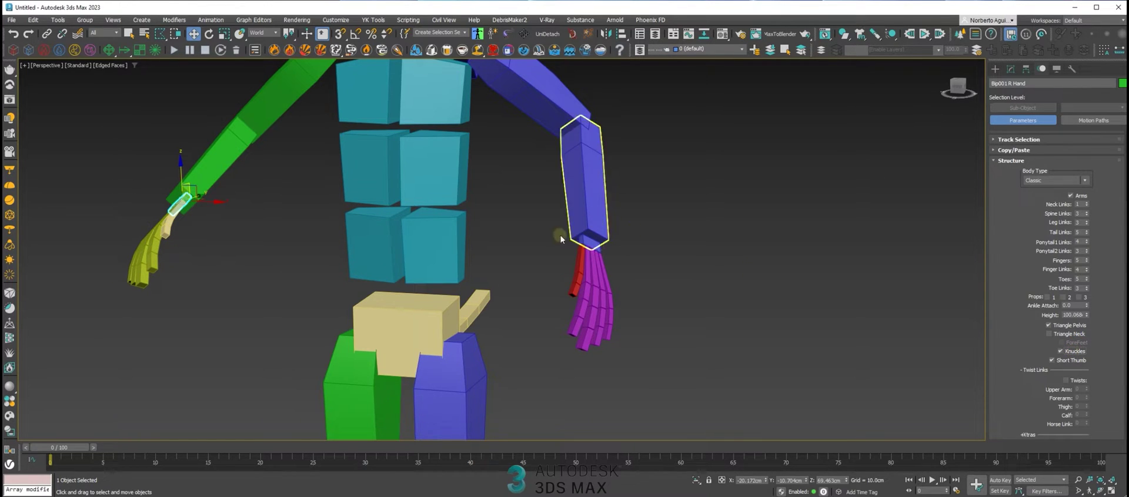
left_click(1071, 351)
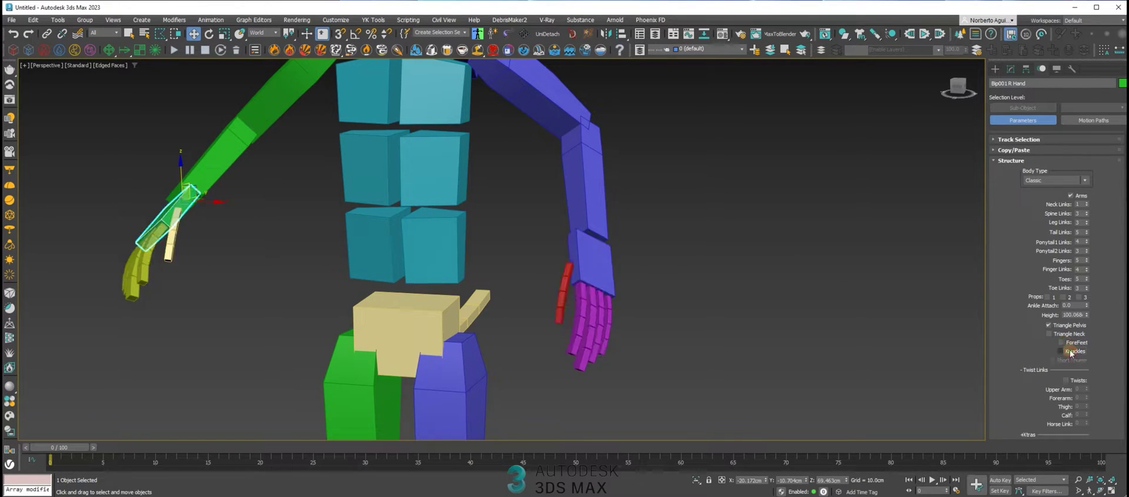
middle_click_drag(755, 297, 720, 276)
scroll(745, 292, "down", 3)
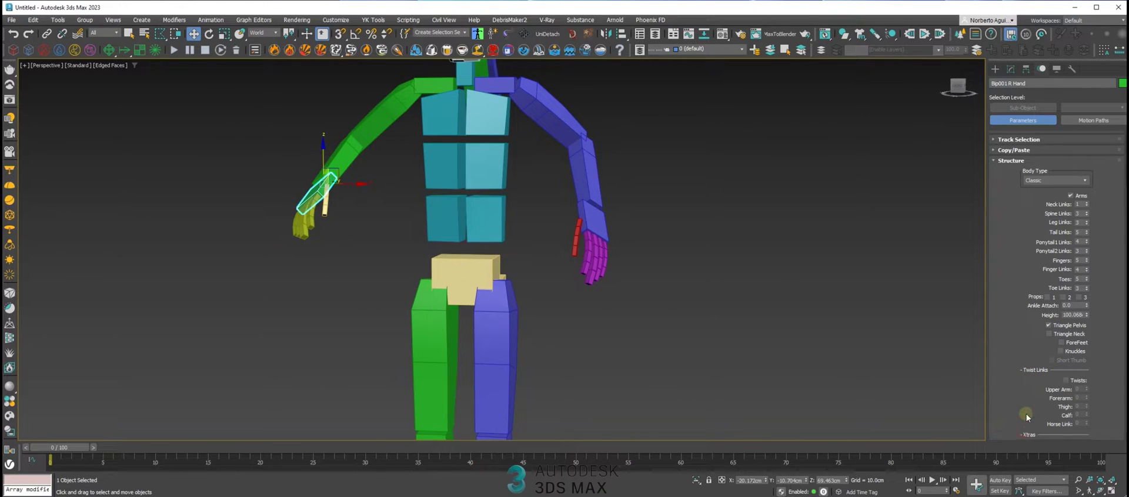
Bring the Xtras settings into view and select the left clavicle
scroll(1023, 405, "down", 4)
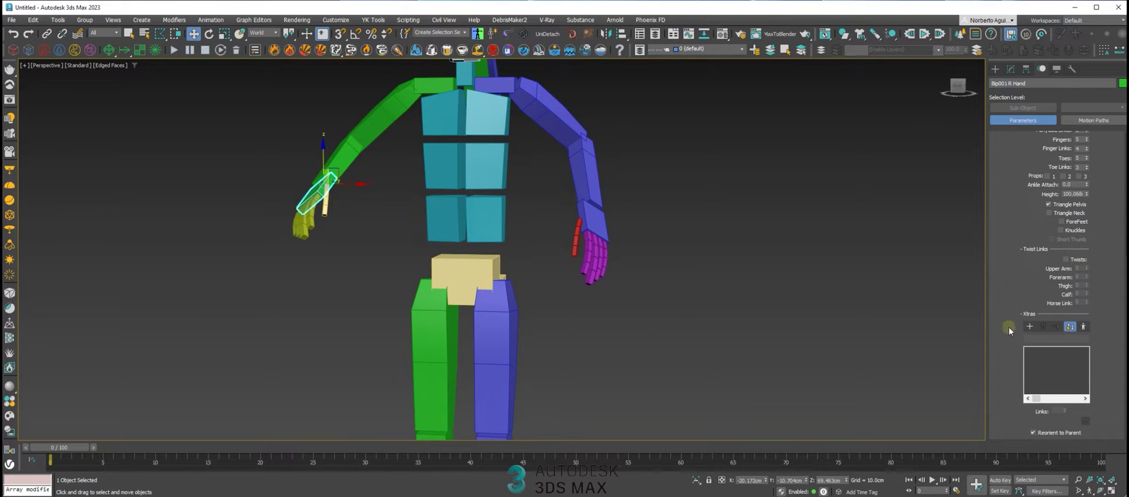
middle_click_drag(795, 320, 849, 329)
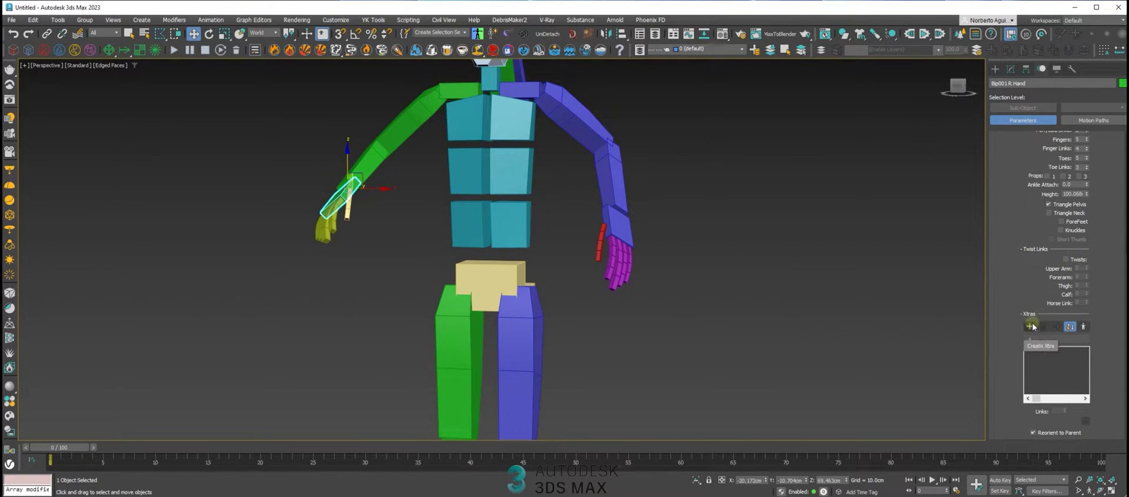
middle_click_drag(702, 235, 569, 220)
scroll(681, 245, "down", 5)
scroll(593, 226, "up", 3)
left_click(545, 219)
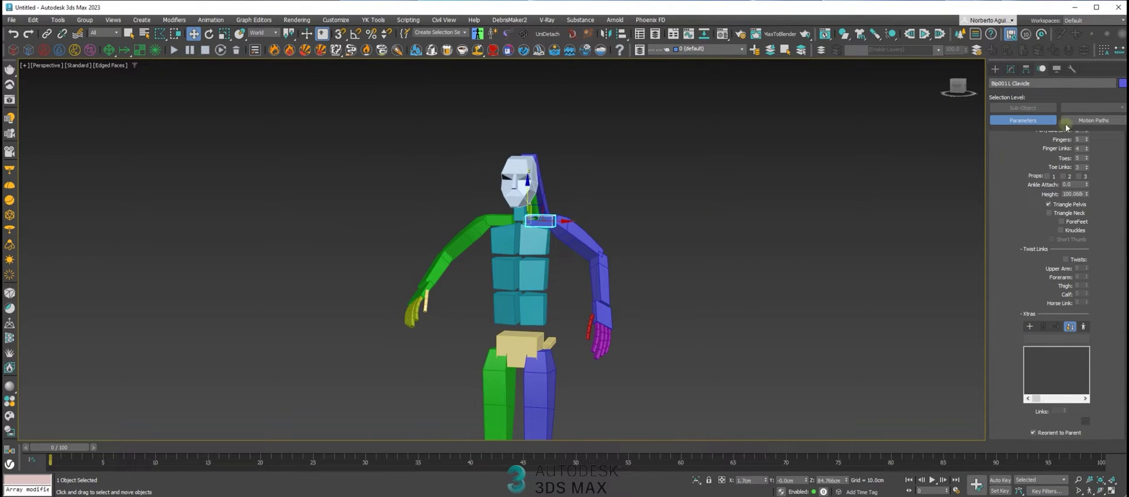
Draw a short chain of standard bones above the left shoulder
left_click(994, 69)
left_click(1024, 133)
left_click(586, 210)
left_click(645, 173)
left_click(675, 183)
right_click(692, 214)
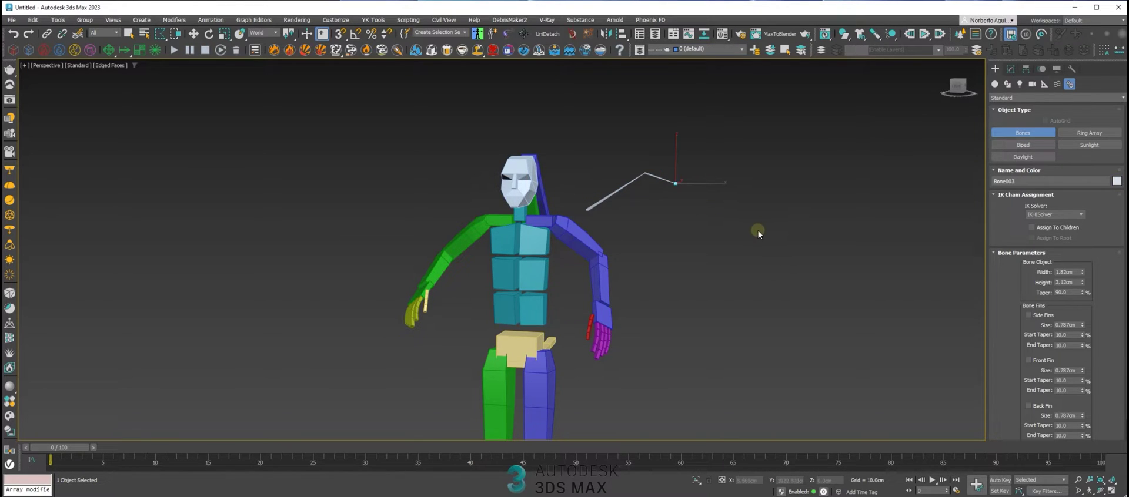
Select the whole standard bone chain and delete it
key("w")
double_click(599, 201)
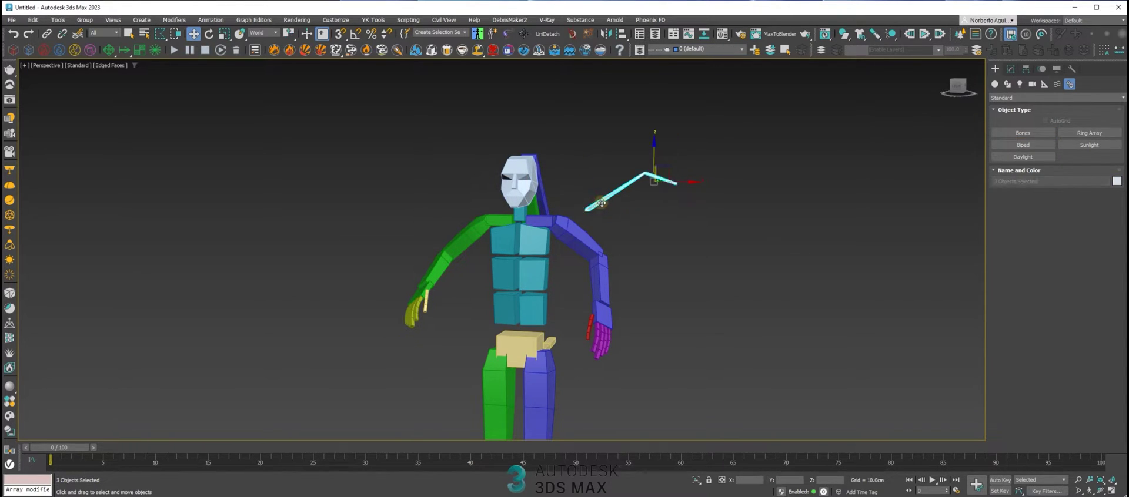
key("Delete")
Select the left clavicle, return to the biped's Xtras settings and create an Xtra
left_click(540, 220)
left_click(1042, 69)
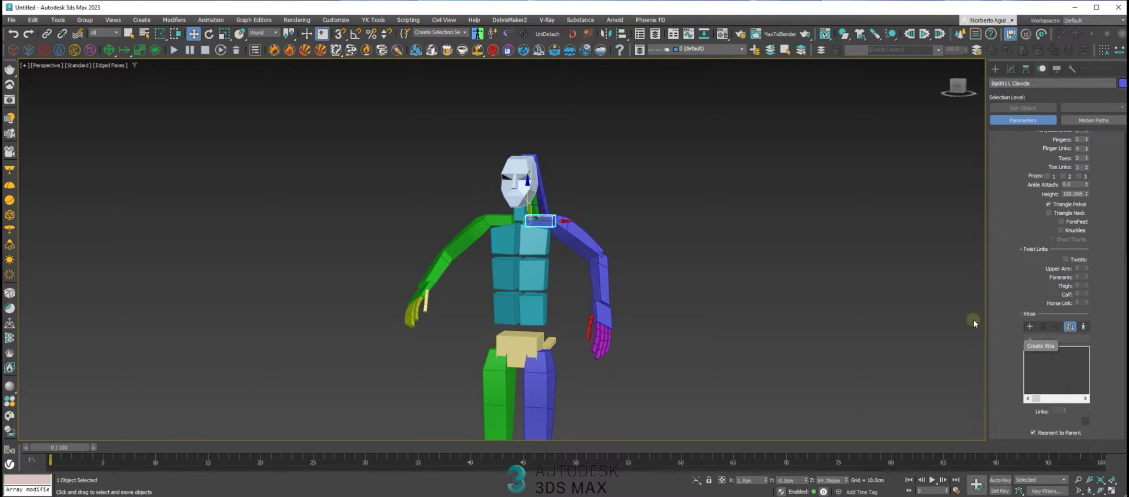
middle_click_drag(730, 311, 765, 289)
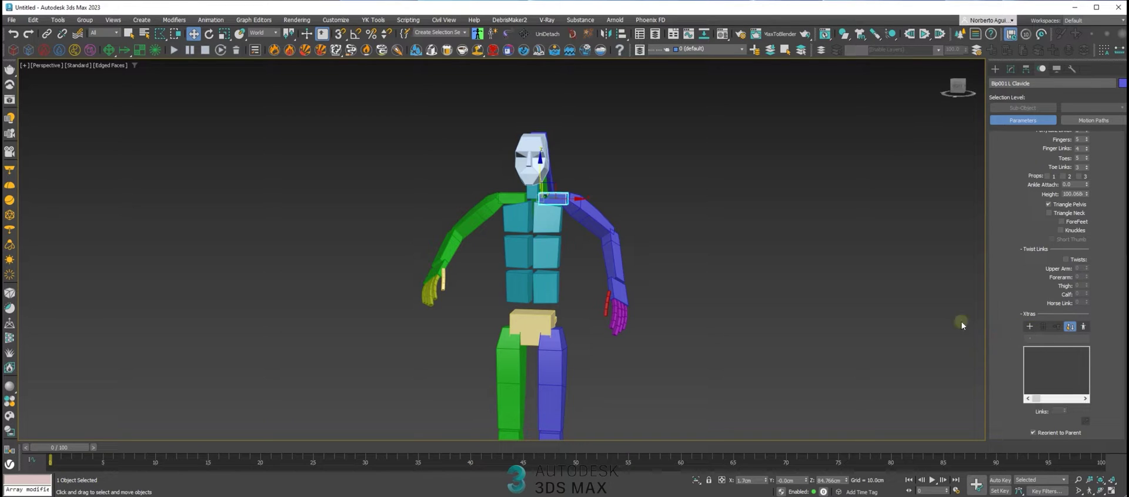
middle_click_drag(724, 321, 715, 287)
middle_click_drag(781, 297, 793, 302)
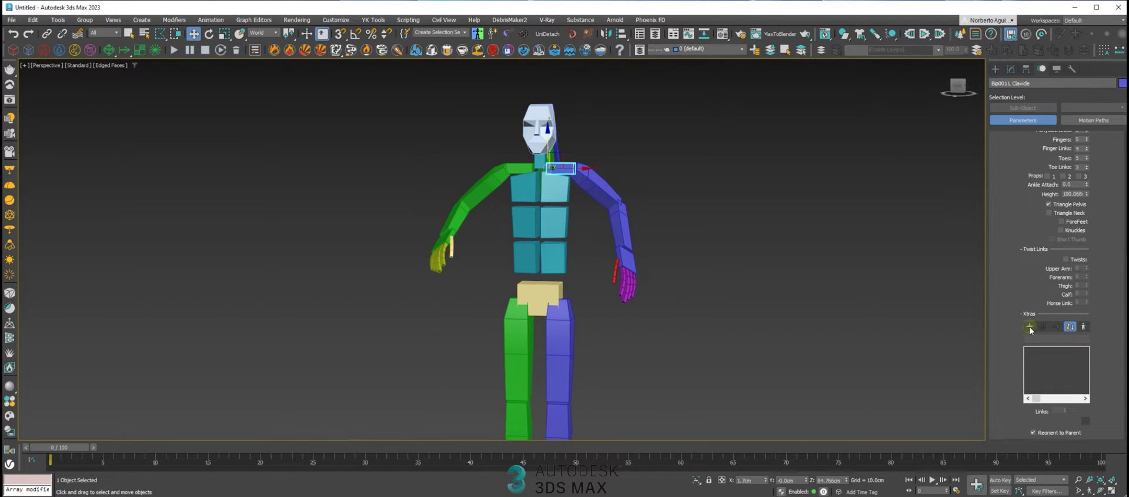
left_click(1029, 327)
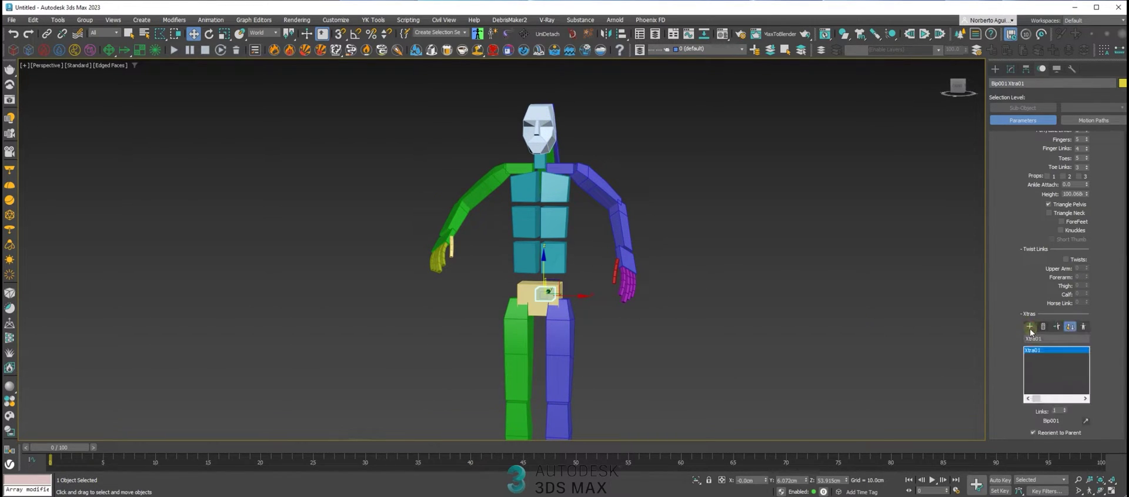
Assign the left clavicle as the parent of the Xtra
left_click(1085, 422)
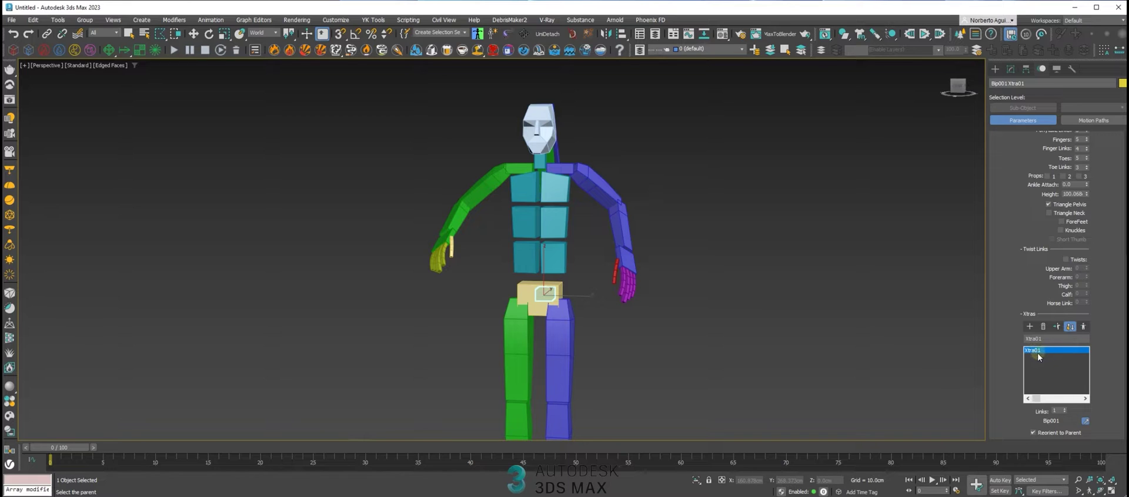
left_click(576, 171)
middle_click_drag(569, 169, 592, 207, "alt")
Assign the biped's head as the parent of the Xtra
left_click(1085, 421)
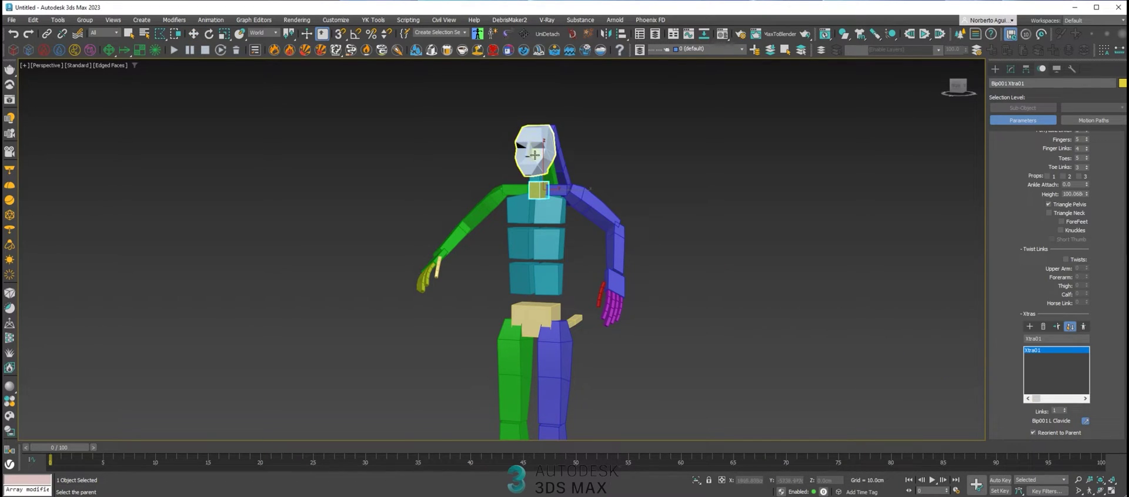
left_click(533, 136)
scroll(655, 227, "up", 4)
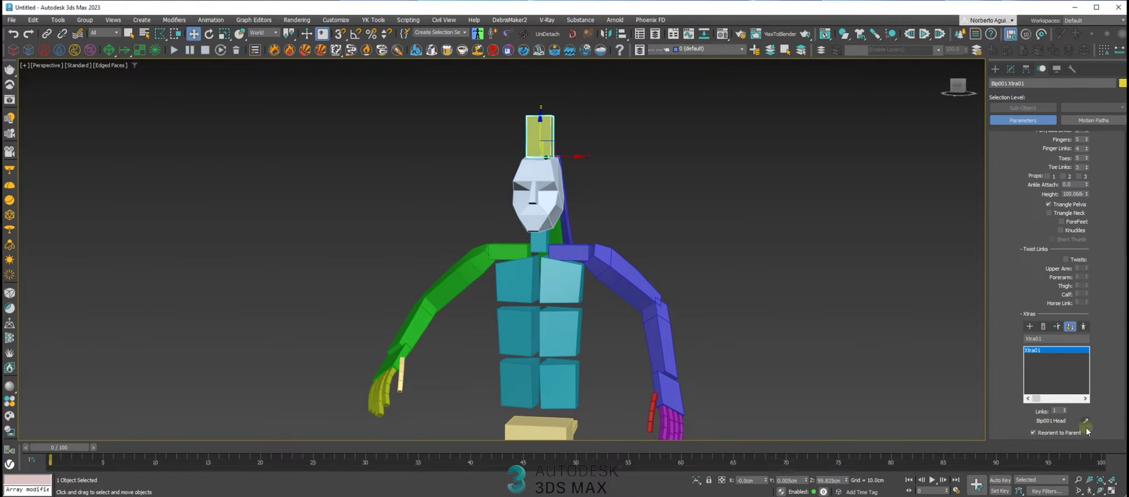
middle_click_drag(691, 270, 612, 242, "alt")
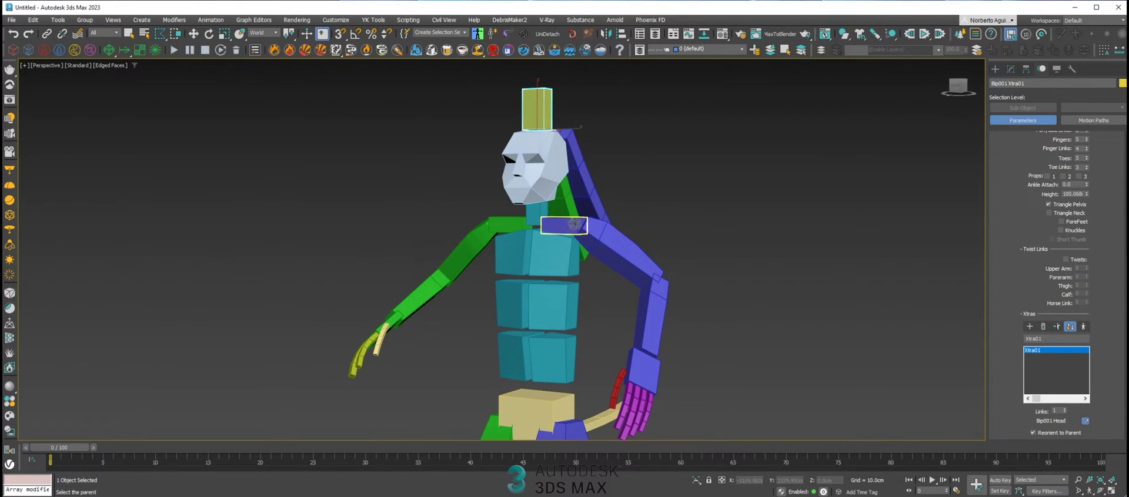
Switch the Xtra's parent from the head back to the left clavicle
left_click(1086, 422)
left_click(558, 221)
middle_click_drag(558, 221, 547, 192, "alt")
Rotate and move the Xtra so it sits tilted on the back of the left shoulder
key("e")
left_click_drag(547, 192, 655, 180)
key("w")
middle_click_drag(655, 180, 534, 225, "alt")
left_click_drag(533, 226, 513, 231)
middle_click_drag(513, 231, 555, 194, "alt")
key("e")
left_click_drag(555, 194, 559, 177)
key("w")
middle_click_drag(558, 177, 504, 213, "alt")
left_click_drag(570, 216, 561, 206)
middle_click_drag(560, 205, 608, 244, "alt")
middle_click_drag(608, 244, 582, 244, "alt")
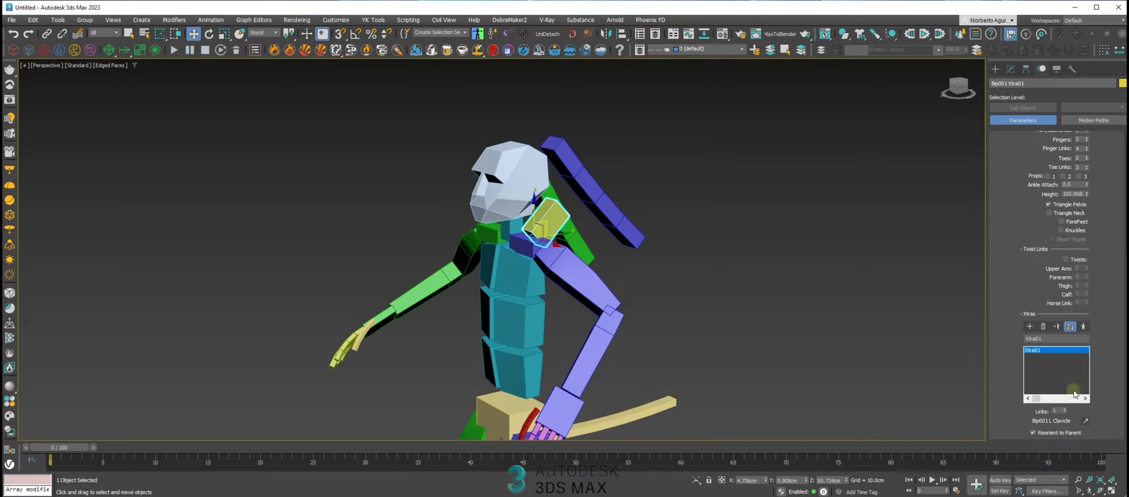
Set the Xtra to 4 links and scale up the whole chain
left_click(1064, 409)
left_click(1065, 410)
left_click(1065, 409)
mouse_move(634, 274)
middle_mouse_down()
mouse_move(599, 274)
mouse_move(614, 272)
middle_mouse_up()
middle_click_drag(564, 237, 626, 260)
double_click(571, 246)
key("r")
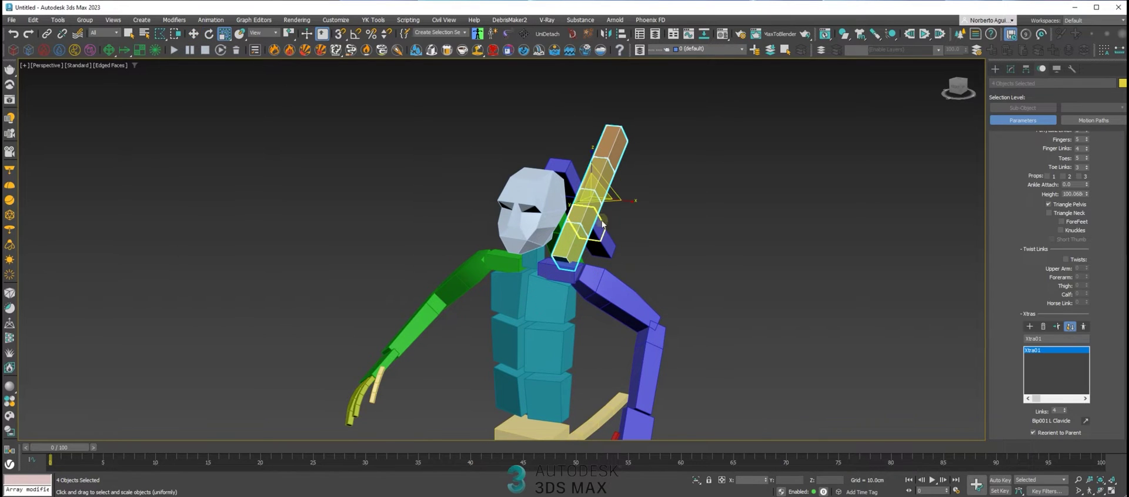
left_click_drag(631, 201, 671, 227)
scroll(648, 262, "down", 6)
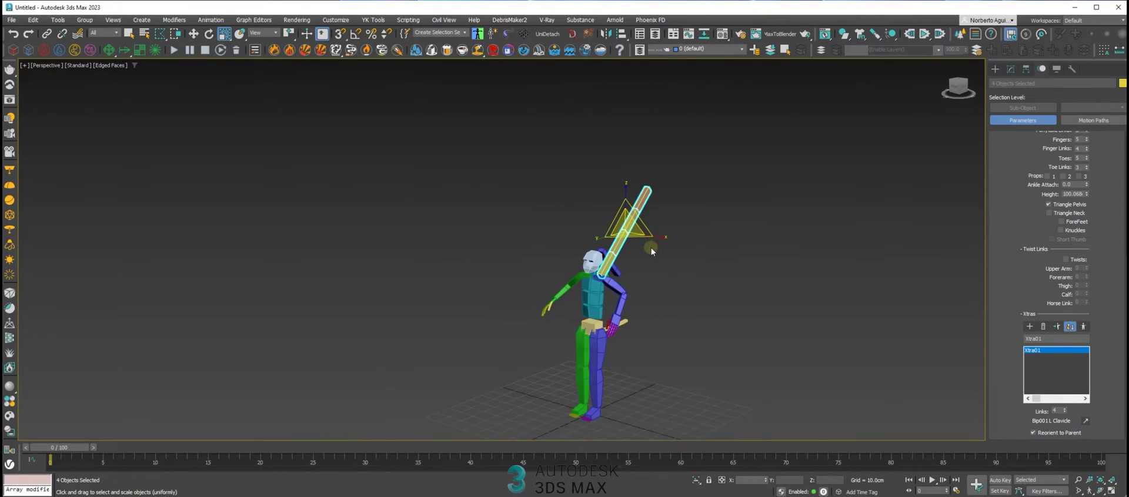
Shorten the chain's base link and rotate the second link outward
scroll(602, 270, "up", 4)
middle_click_drag(599, 277, 559, 277, "alt")
left_click(559, 278)
left_click_drag(558, 310, 544, 305)
left_click(566, 267)
key("e")
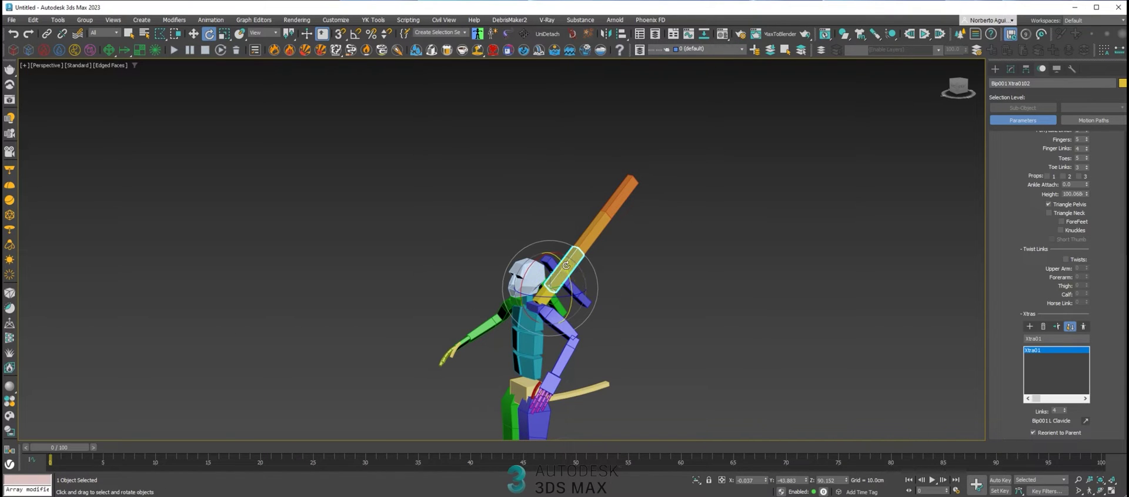
left_click_drag(565, 265, 570, 313)
middle_click_drag(572, 310, 617, 302, "alt")
Rotate the chain's outer links to bend it into an arched wing shape
left_click(600, 251)
left_click_drag(610, 235, 660, 248)
left_click(638, 253)
middle_click_drag(660, 248, 565, 238, "alt")
left_click(563, 232)
left_click_drag(563, 228, 518, 261)
middle_click_drag(488, 264, 559, 257, "alt")
left_click_drag(559, 257, 587, 235)
middle_click_drag(612, 245, 590, 252)
scroll(594, 258, "up", 4)
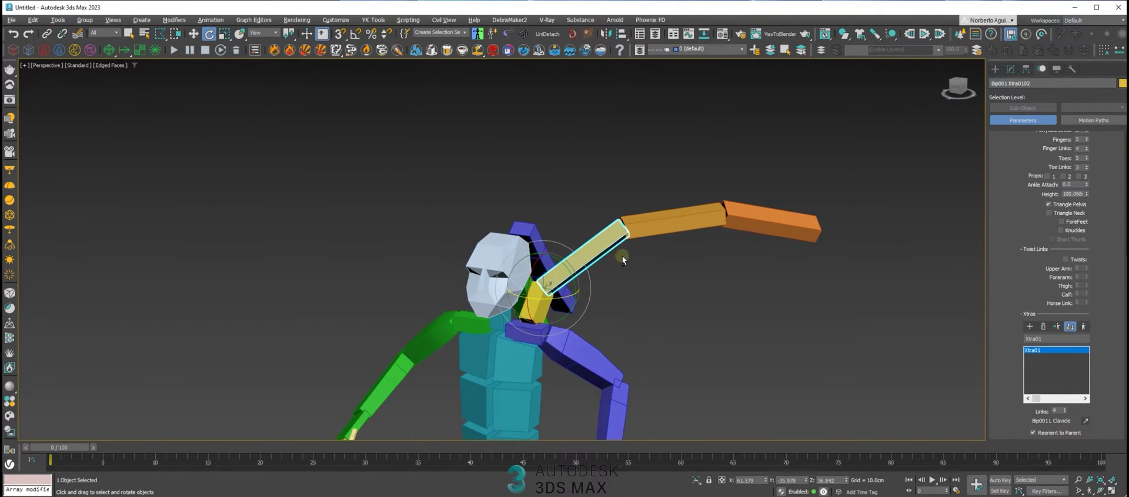
middle_click_drag(817, 313, 804, 272, "alt")
left_click(1029, 328)
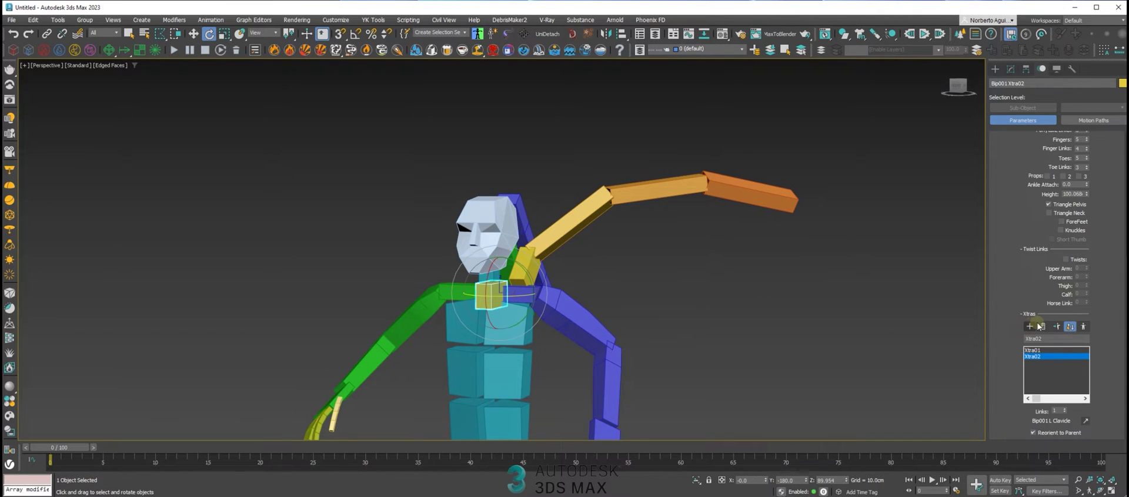
middle_click_drag(662, 285, 686, 281, "alt")
key("ctrl+z")
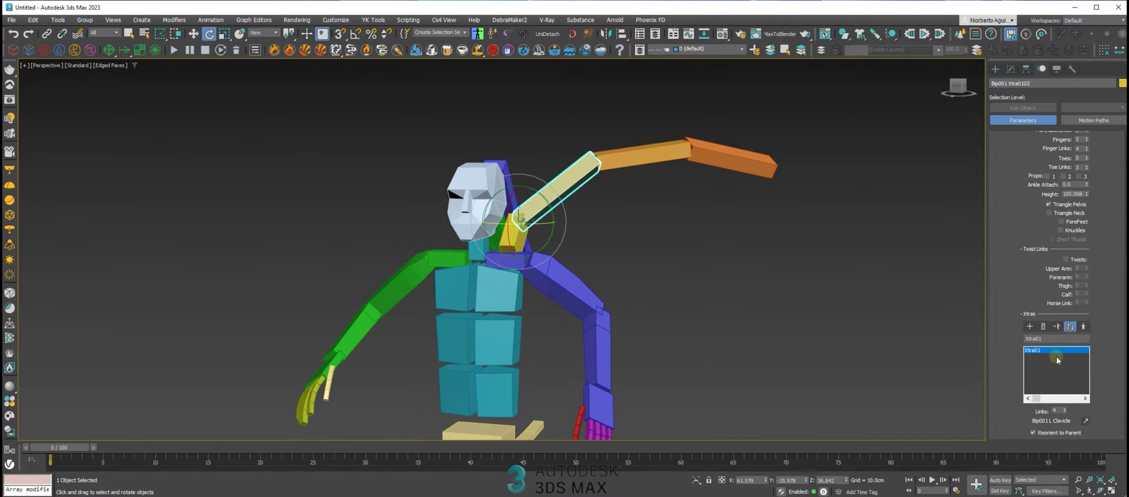
left_click(1050, 369)
middle_click_drag(869, 343, 848, 312, "alt")
Create a second Xtra and assign the first wing chain's second link as its parent
left_click(1031, 327)
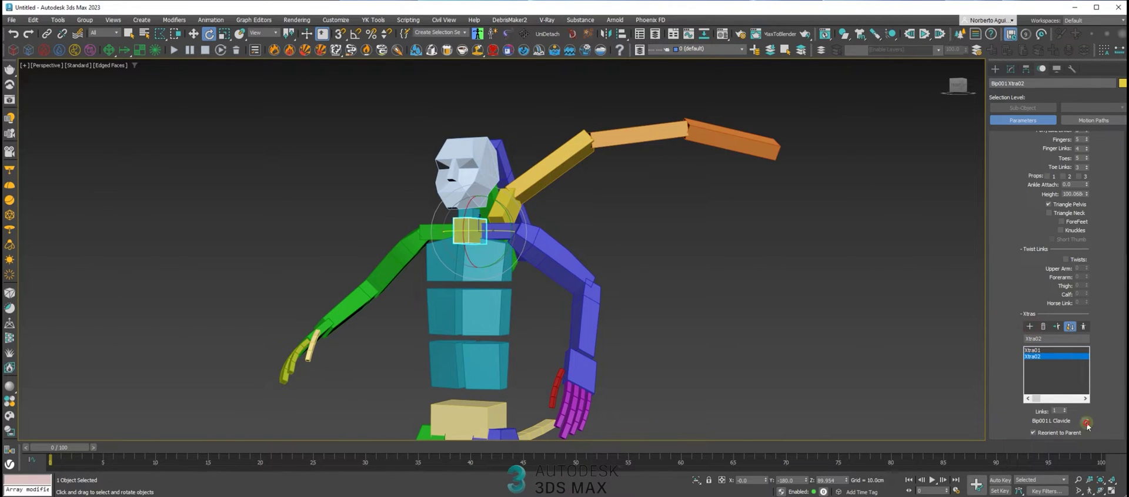
left_click(1086, 422)
left_click(583, 159)
middle_click_drag(587, 164, 588, 170, "alt")
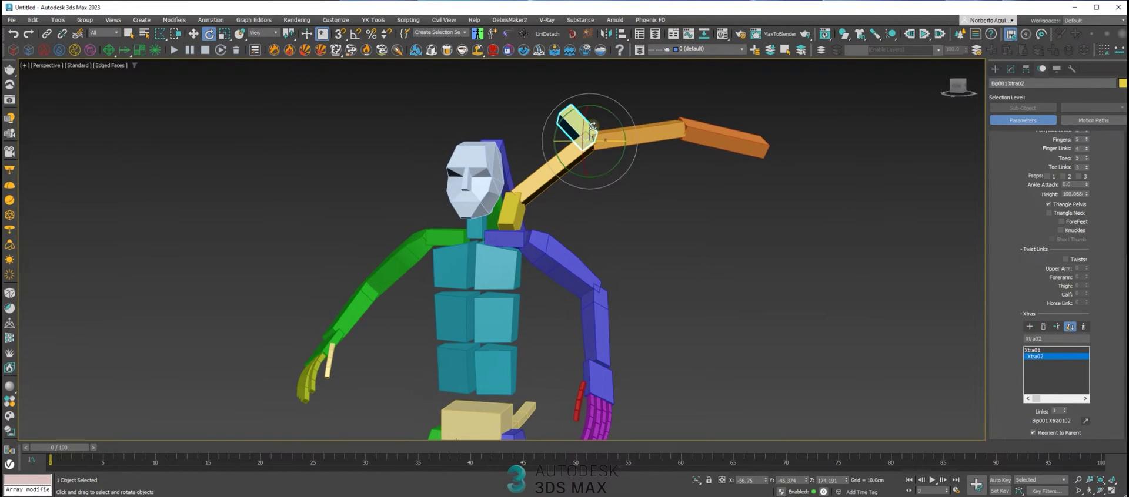
Rotate the second Xtra so it hangs down from the wing joint
left_click_drag(593, 125, 684, 196)
middle_click_drag(684, 194, 615, 181, "alt")
left_click_drag(559, 116, 614, 120)
middle_click_drag(682, 224, 754, 246, "alt")
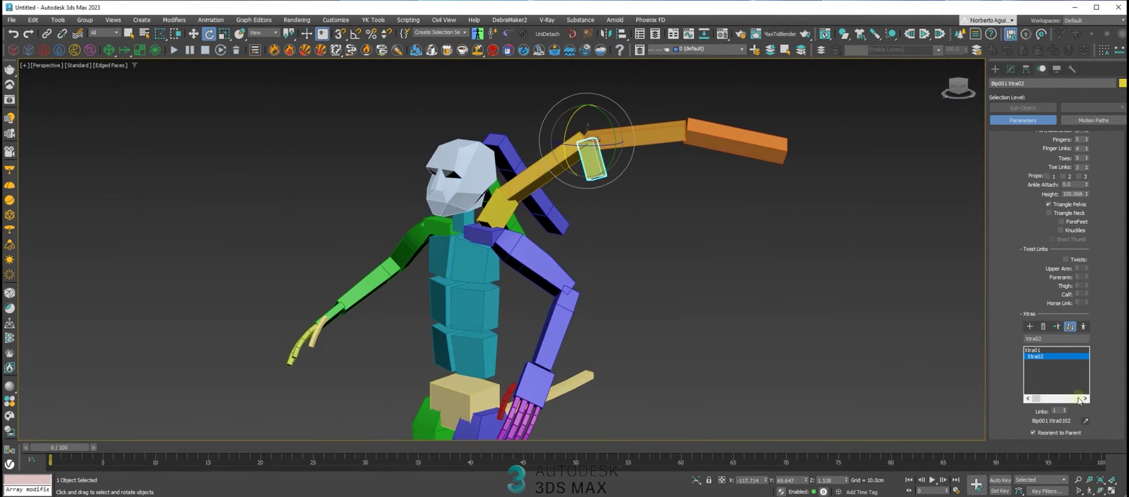
Set the second Xtra to 3 links and rotate the whole chain into a downward curve
left_click(1065, 409)
left_click(1065, 410)
middle_click_drag(676, 247, 586, 163, "alt")
double_click(587, 163)
key("r")
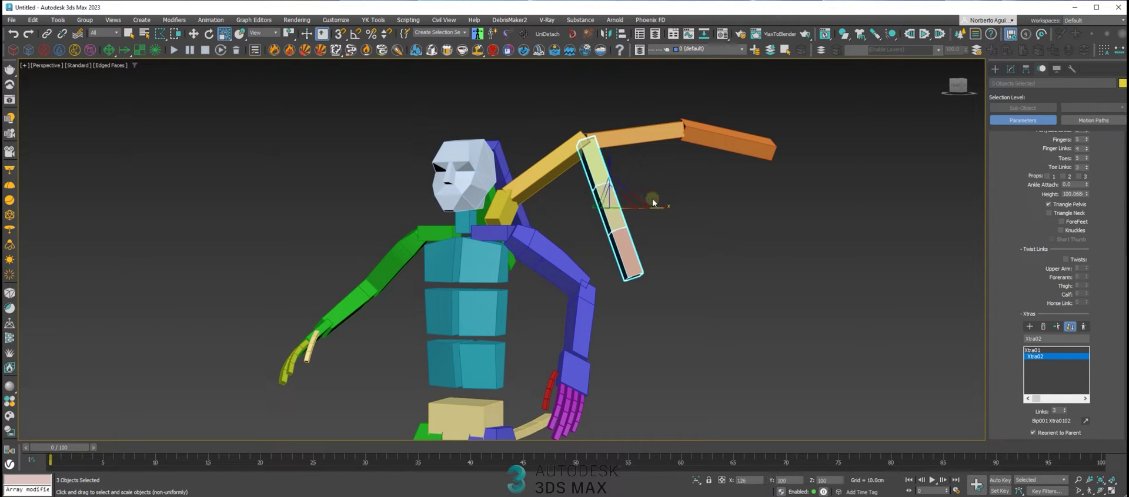
key("e")
mouse_move(639, 184)
left_mouse_down()
mouse_move(647, 192)
mouse_move(635, 193)
left_mouse_up()
middle_click_drag(635, 194, 624, 193, "alt")
Create a third Xtra parented to the wing chain's third link and rotate it to point downward
left_click(646, 131)
middle_click_drag(678, 169, 696, 189)
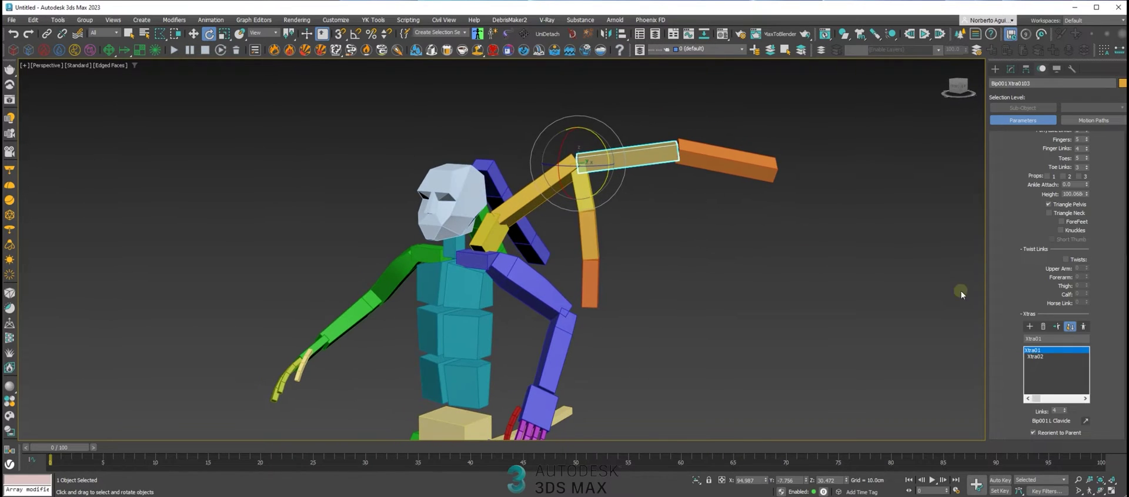
left_click(1030, 327)
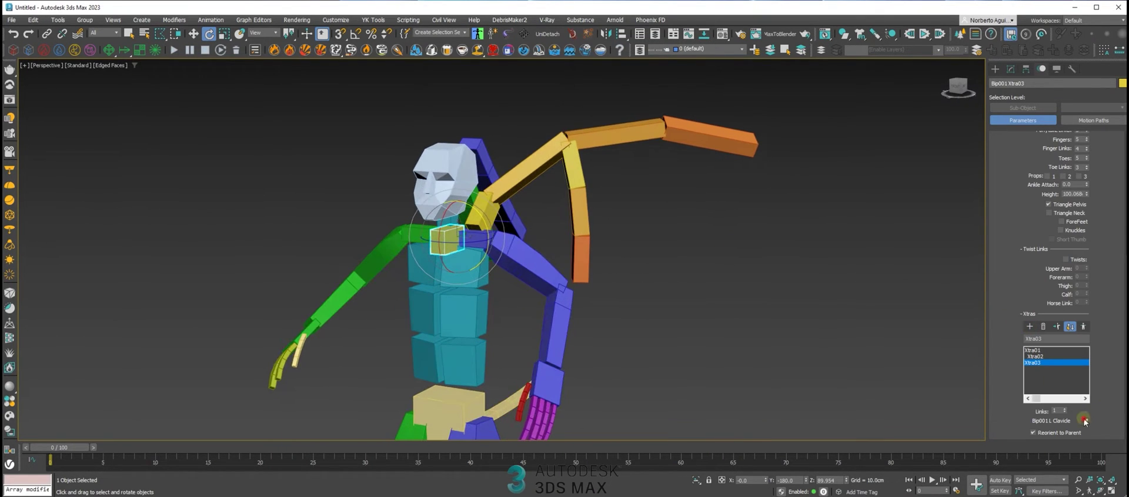
left_click(641, 129)
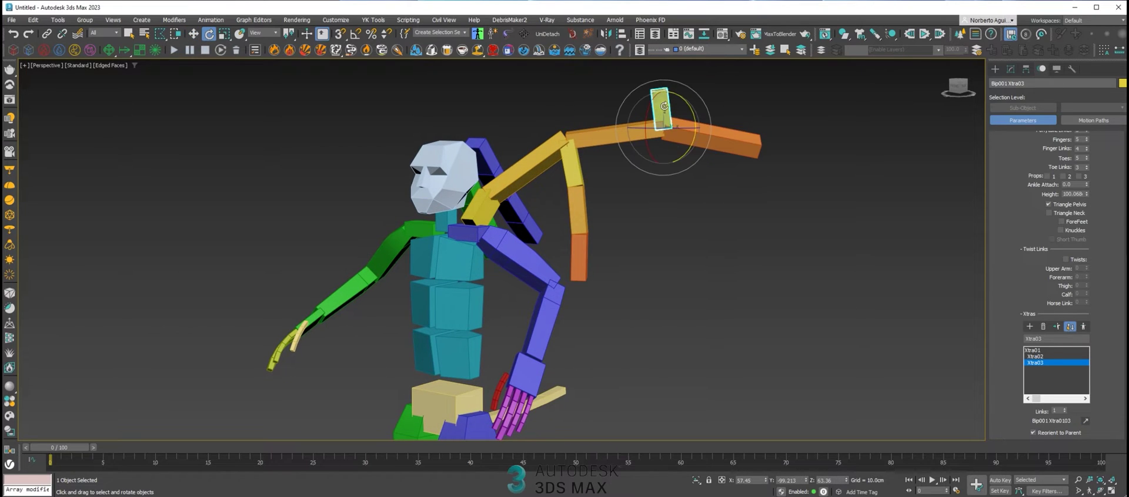
mouse_move(664, 107)
left_mouse_down()
mouse_move(671, 202)
mouse_move(668, 120)
left_mouse_up()
key("w")
Set the third Xtra to 3 links and rotate all its links together to curve it
left_click(1064, 409)
left_click(1064, 408)
middle_click_drag(718, 235, 663, 154, "alt")
double_click(663, 154)
key("r")
key("e")
left_click_drag(689, 165, 701, 173)
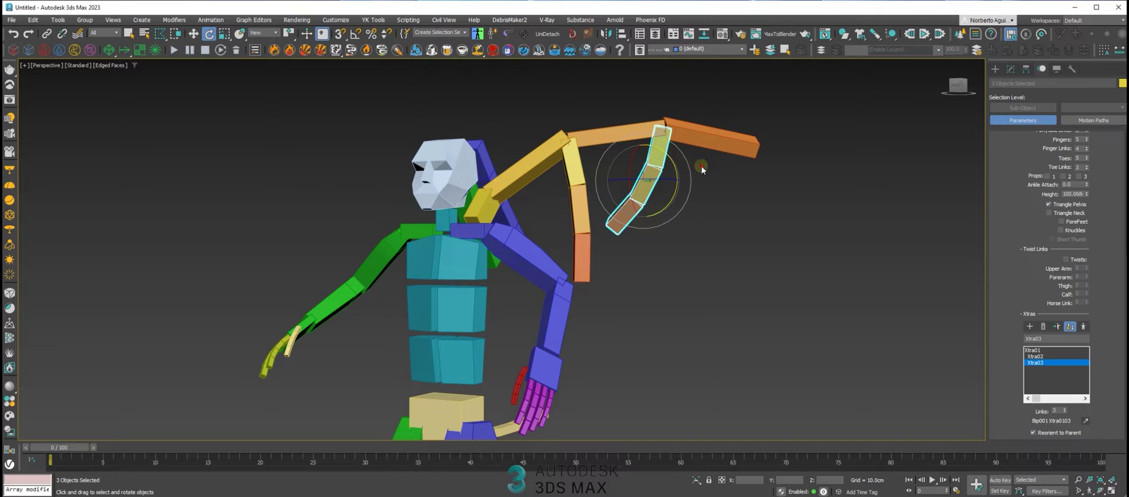
Fine-tune the rotation of the third Xtra's chain and the main wing chain's second link
left_click(701, 168)
left_click(662, 145)
mouse_move(689, 121)
left_mouse_down()
mouse_move(681, 100)
mouse_move(701, 112)
mouse_move(689, 108)
left_mouse_up()
scroll(607, 148, "down", 4)
mouse_move(579, 156)
middle_mouse_down("alt")
mouse_move(562, 172)
mouse_move(578, 150)
middle_mouse_up("alt")
left_click(548, 173)
key("r")
key("e")
left_click(577, 150)
left_click_drag(577, 151, 585, 145)
middle_click_drag(585, 145, 624, 194, "alt")
Select all three Xtras together and create their opposites on the biped's right side
scroll(1029, 330, "down", 5)
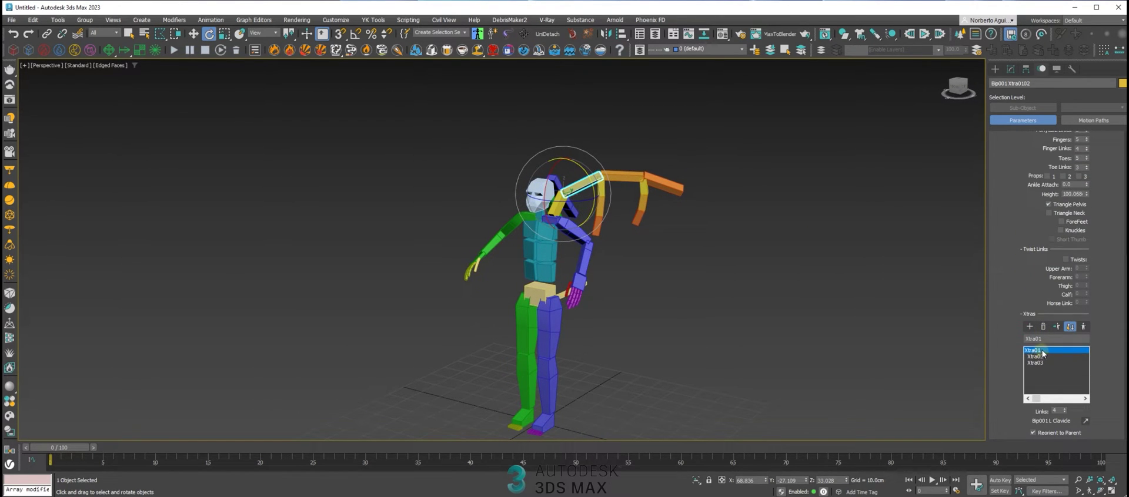
left_click(1045, 365, "shift")
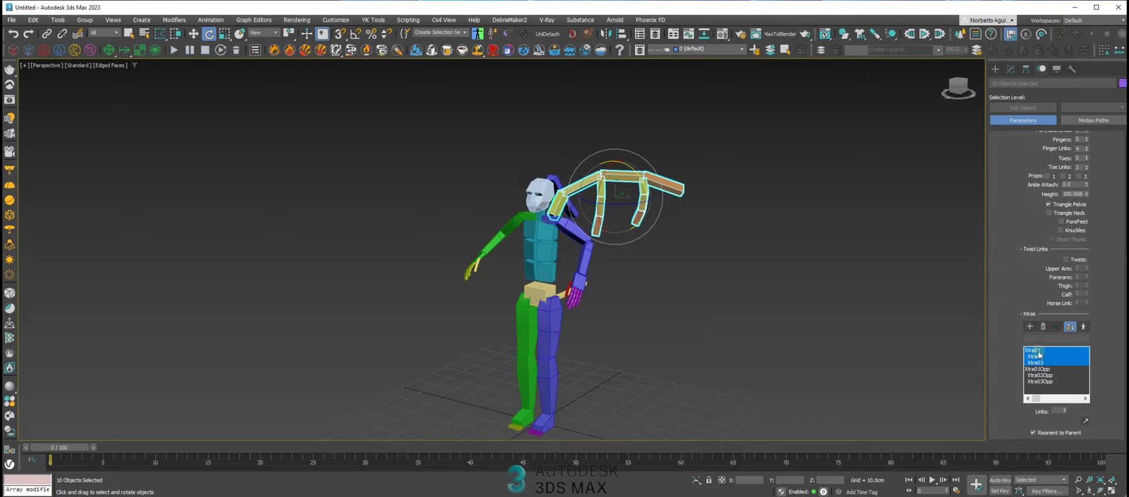
middle_click_drag(811, 300, 714, 250, "alt")
left_click(696, 256)
left_click(525, 183)
key("z")
middle_click_drag(606, 206, 614, 174, "alt")
scroll(603, 206, "down", 8)
scroll(615, 176, "down", 4)
middle_click_drag(643, 245, 579, 219)
left_click_drag(1014, 347, 1013, 215)
scroll(1056, 361, "down", 2)
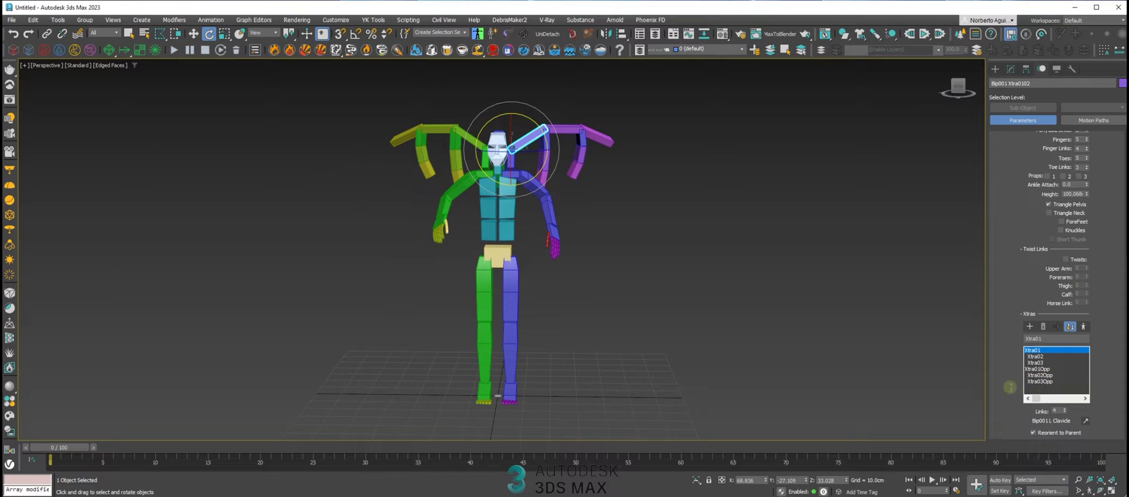
Delete the three opposite Xtras one at a time
left_click(1048, 357)
left_click(1044, 382)
left_click(1045, 327)
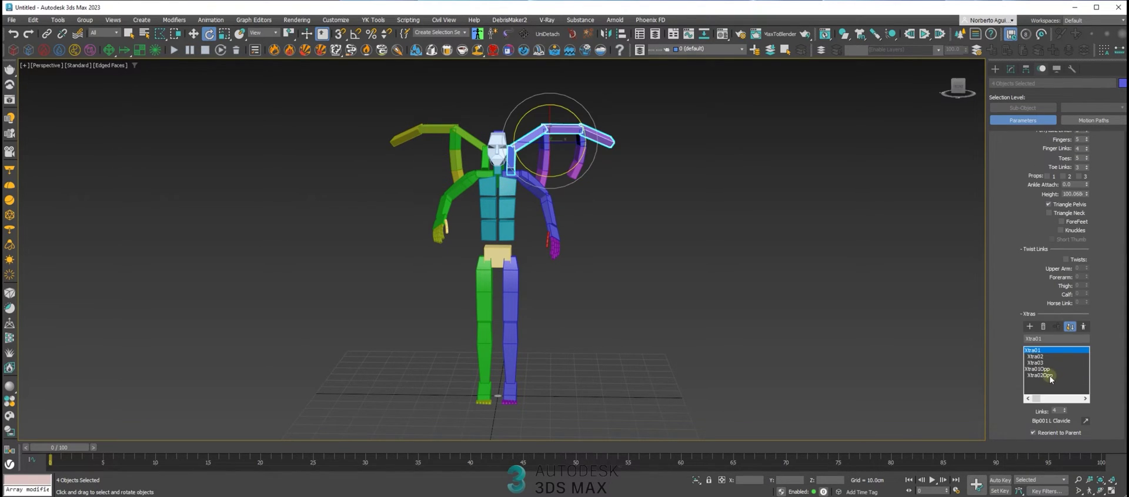
left_click(1044, 376)
left_click(1045, 327)
middle_click_drag(788, 259, 714, 243, "alt")
left_click(1052, 369)
left_click(1041, 327)
middle_click_drag(819, 270, 787, 271, "alt")
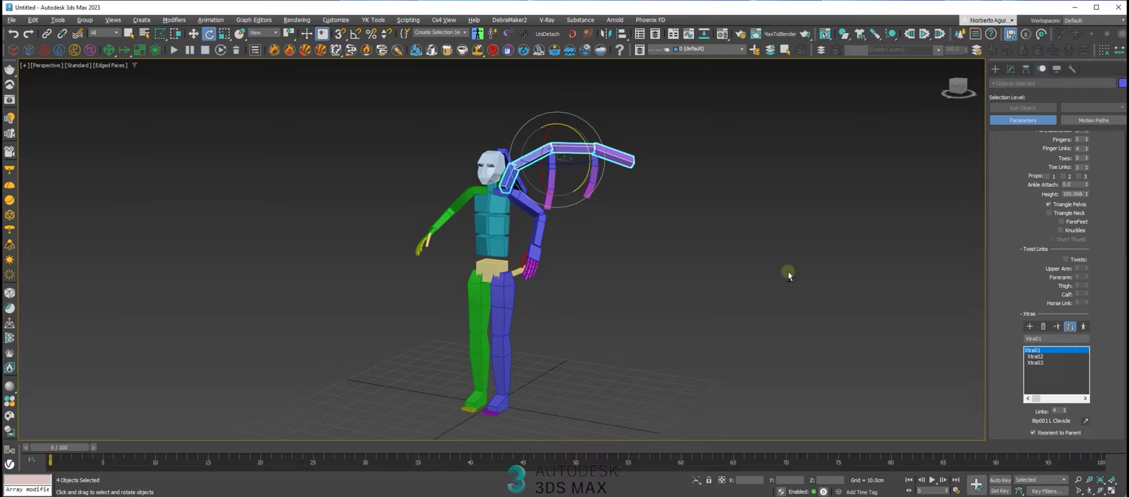
Create the opposite of each left wing Xtra individually, starting with Xtra01
left_click(1044, 356)
left_click(1045, 350)
middle_click_drag(693, 248, 738, 283, "alt")
left_click(1042, 357)
left_click(1058, 328)
left_click(1031, 363)
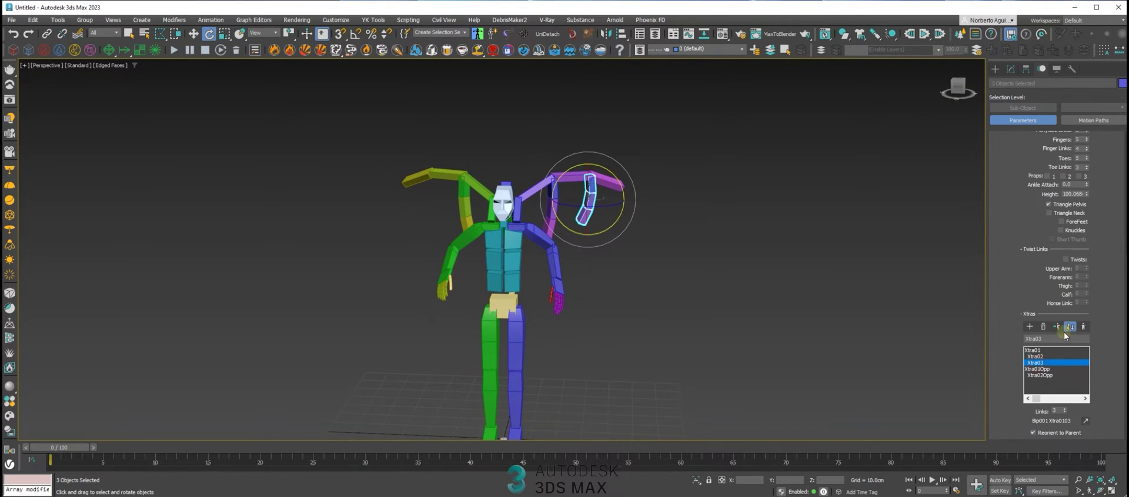
Select all the opposite Xtras and delete them together
mouse_move(628, 256)
middle_mouse_down("alt")
mouse_move(648, 261)
mouse_move(633, 263)
middle_mouse_up("alt")
left_click(1049, 370)
left_click(1047, 382, "shift")
left_click(1042, 327)
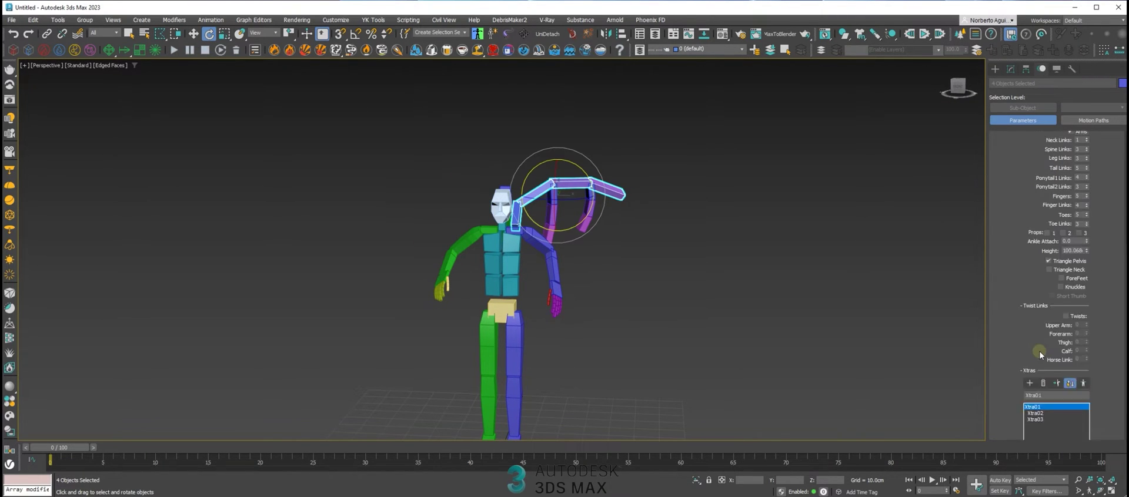
Select Xtra01 to Xtra03 and create opposite Xtras for the right wing
left_click(1038, 363, "shift")
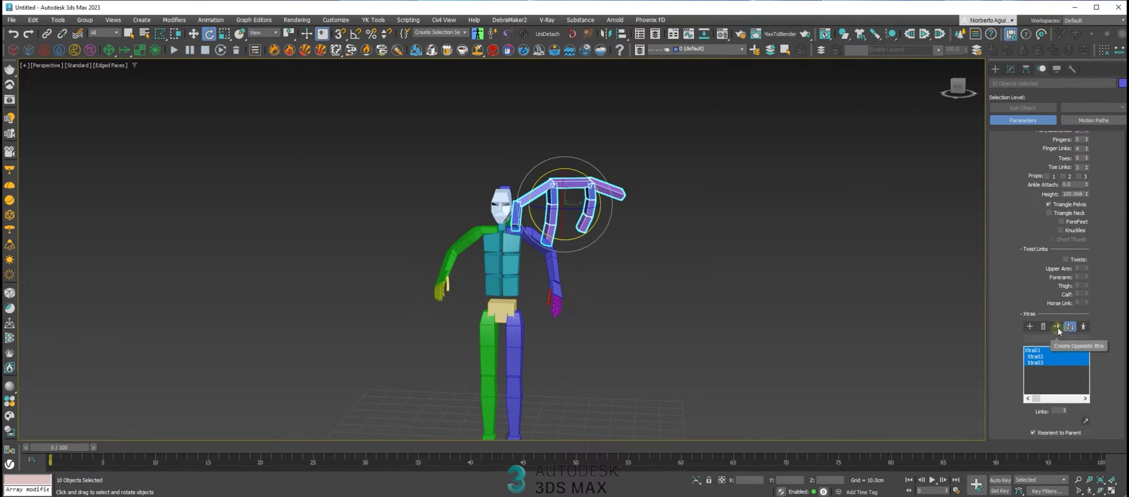
left_click(1057, 327)
middle_click_drag(683, 292, 661, 270, "alt")
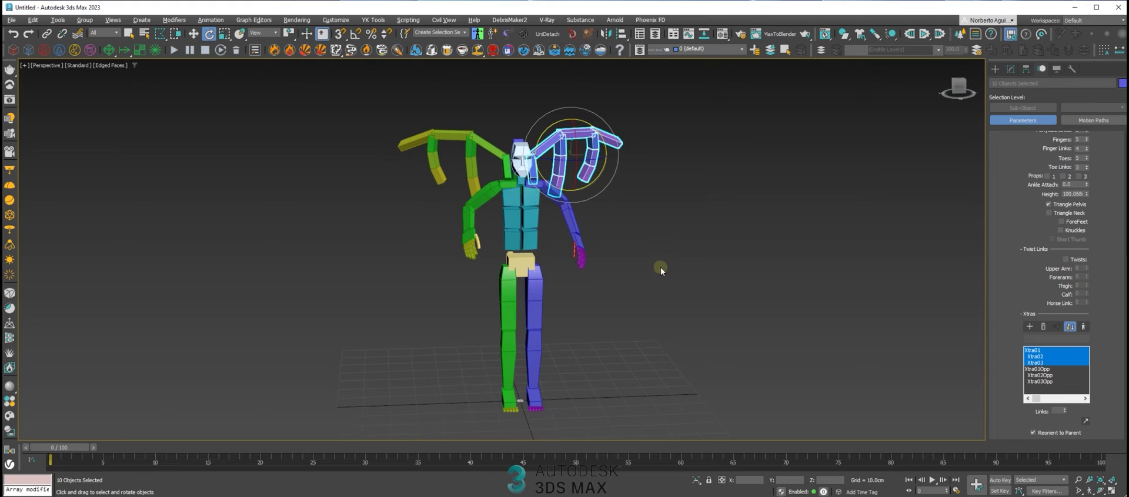
Rotate the left clavicle slightly to move the attached wing, and clear the selection
left_click(531, 188)
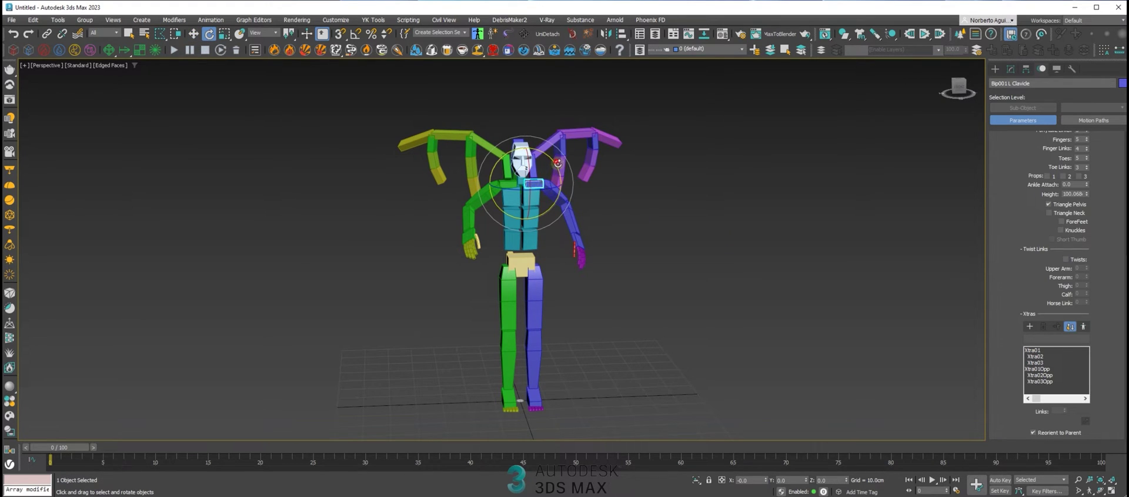
mouse_move(556, 165)
left_mouse_down()
mouse_move(570, 197)
mouse_move(586, 171)
mouse_move(568, 174)
left_mouse_up()
middle_click_drag(568, 174, 534, 195, "alt")
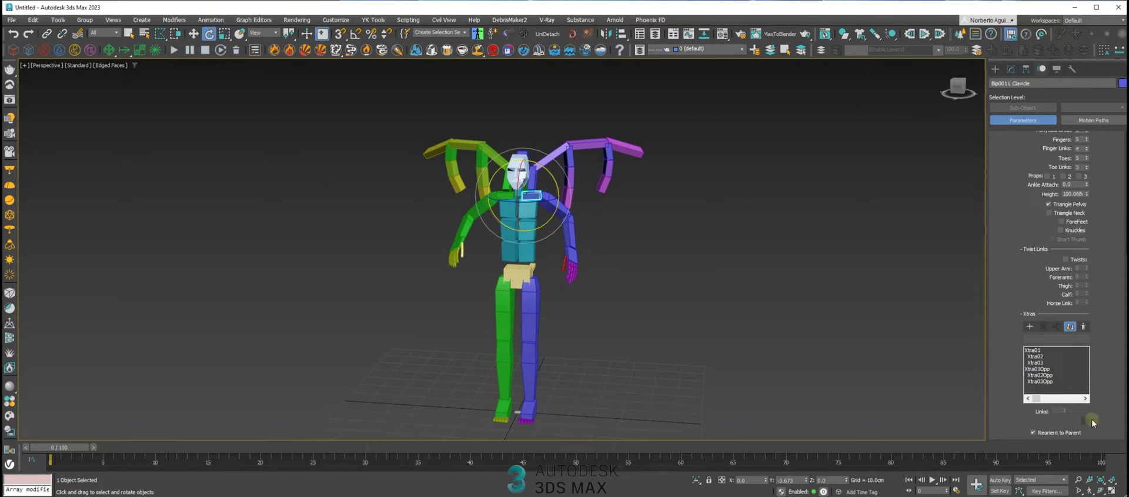
left_click(646, 242)
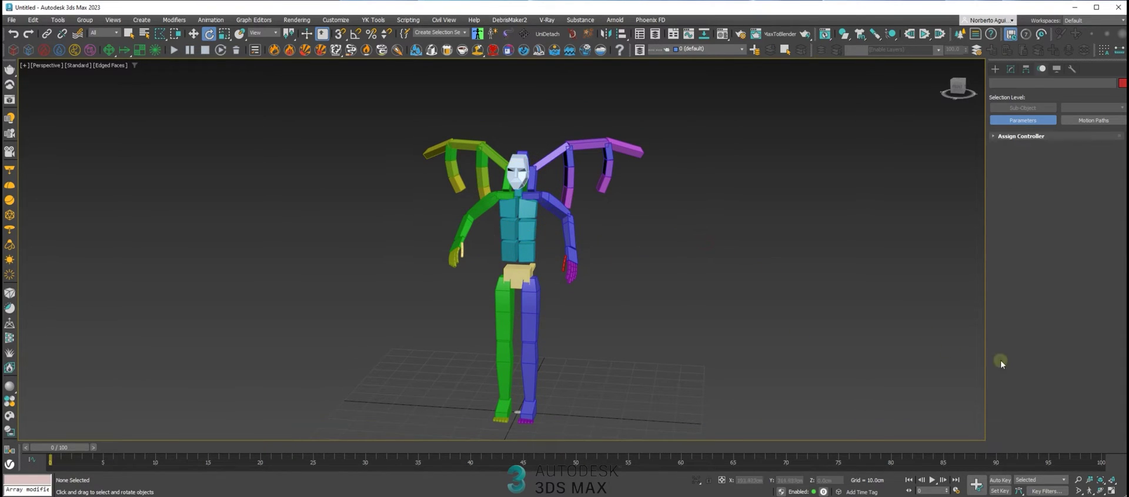
Select the left wing's base link and rotate it to tilt the wing outward
left_click(540, 187)
left_click_drag(1028, 420, 1013, 260)
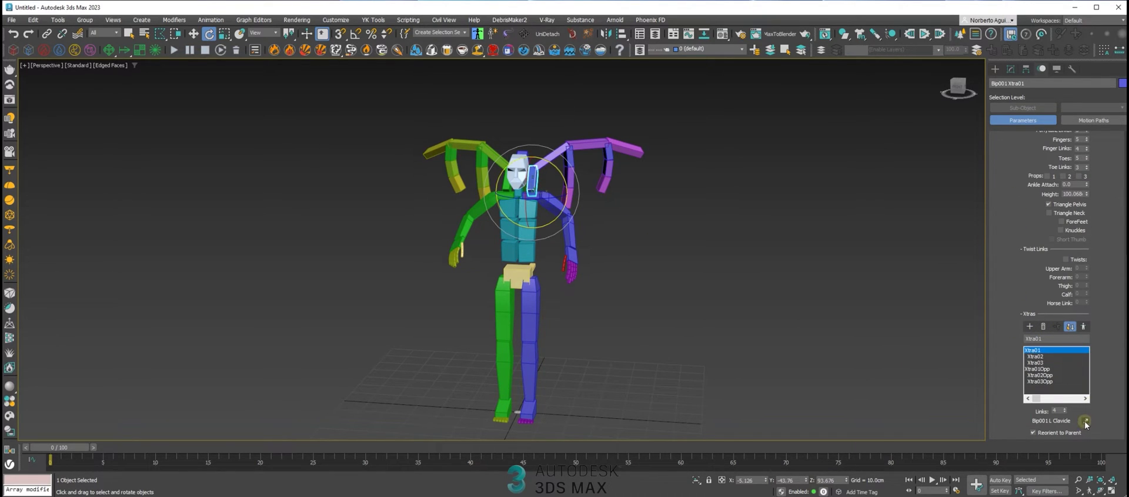
middle_click_drag(665, 279, 631, 244, "alt")
key("w")
key("e")
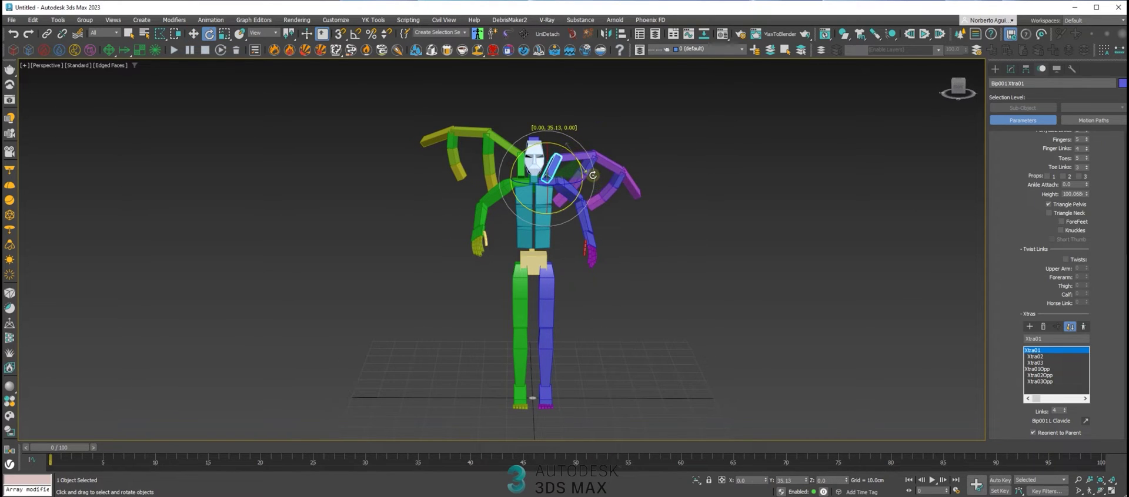
key("w")
left_click_drag(592, 173, 573, 184)
middle_click_drag(561, 182, 624, 196, "alt")
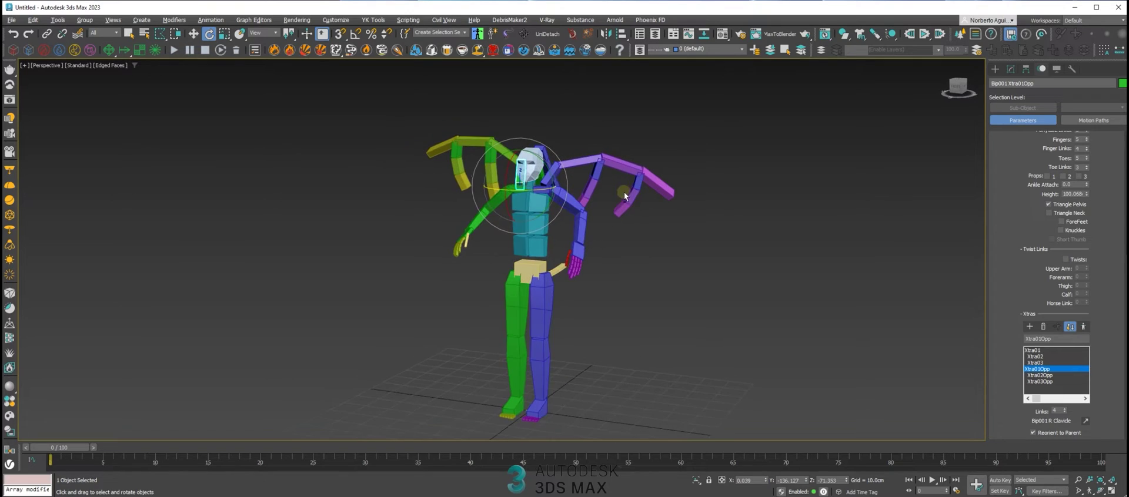
Rotate and reposition the left wing's base link so the wing spreads out to the side
middle_click_drag(558, 166, 580, 176, "alt")
left_click(555, 172)
key("e")
left_click_drag(571, 166, 552, 198)
middle_click_drag(551, 198, 582, 220, "alt")
middle_click_drag(519, 197, 627, 241, "alt")
left_click_drag(579, 199, 598, 197)
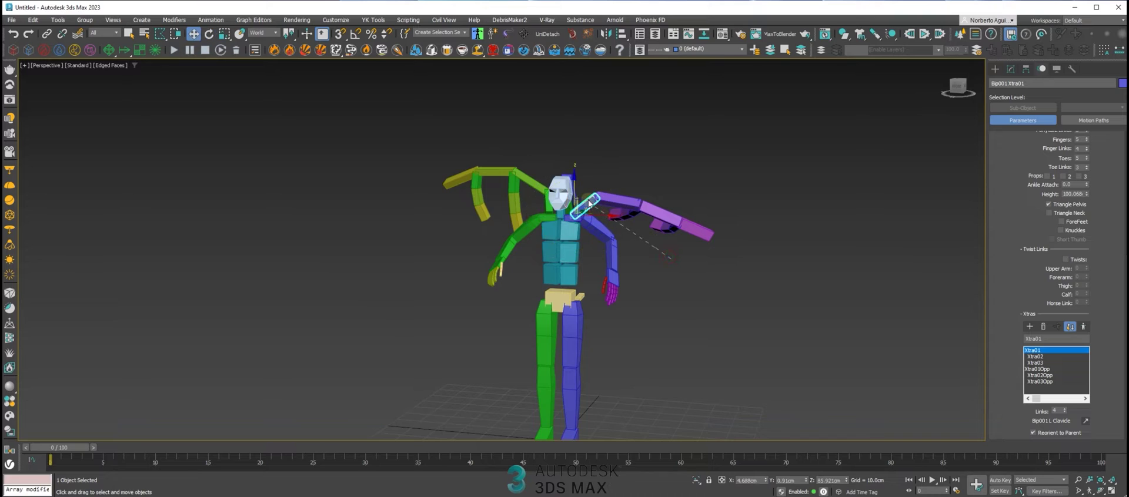
Select the entire left wing chain and copy its posture
double_click(607, 218)
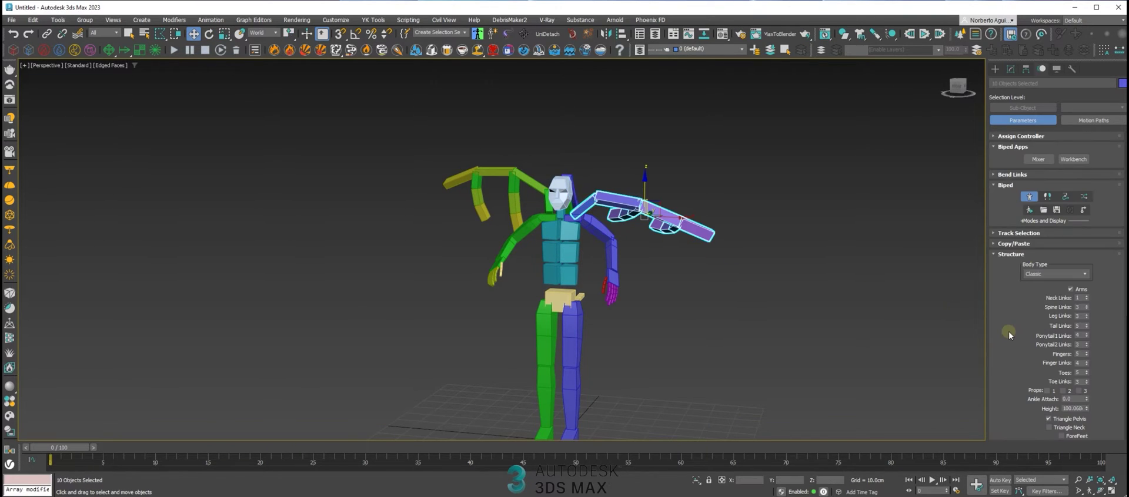
scroll(1007, 330, "down", 1)
left_click(1008, 231)
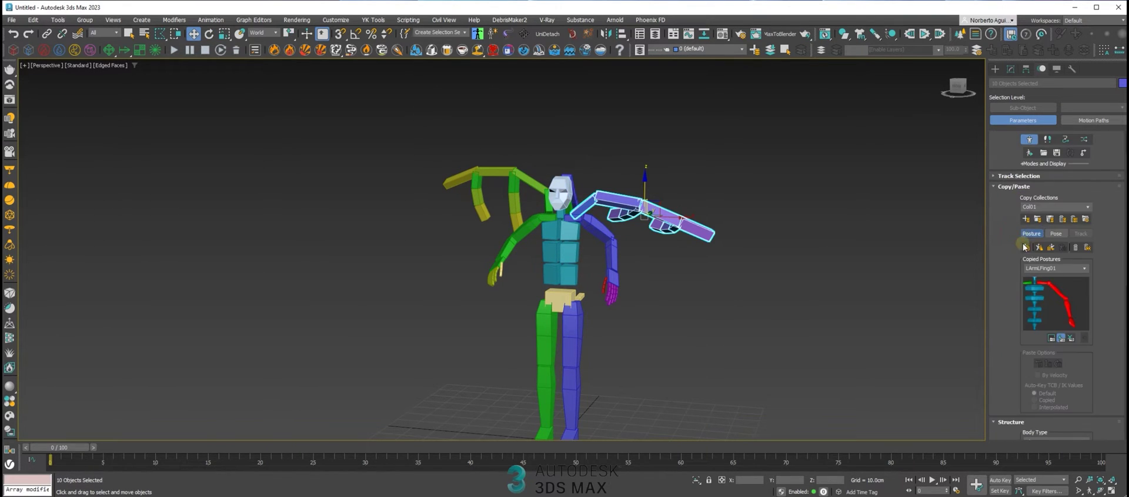
middle_click_drag(520, 205, 548, 204, "alt")
Paste the copied posture opposite onto the entire right wing chain and clear the selection
double_click(551, 203)
left_click(1051, 247)
middle_click_drag(700, 241, 770, 271, "alt")
scroll(1001, 266, "down", 2)
scroll(1001, 269, "up", 3)
left_click(993, 199)
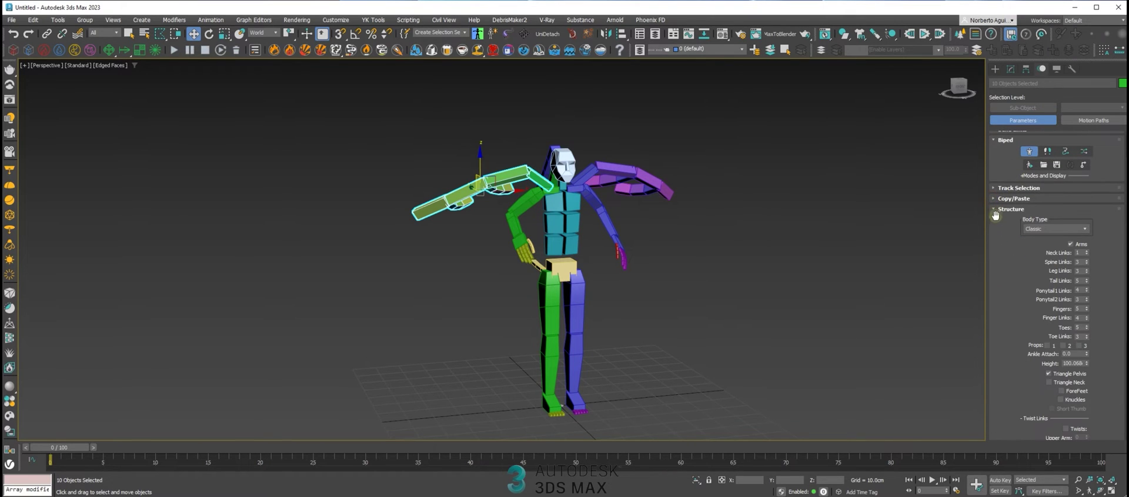
mouse_move(697, 285)
middle_mouse_down("alt")
mouse_move(614, 281)
mouse_move(710, 297)
middle_mouse_up("alt")
left_click(714, 303)
scroll(714, 302, "up", 3)
scroll(710, 299, "down", 4)
scroll(570, 235, "up", 2)
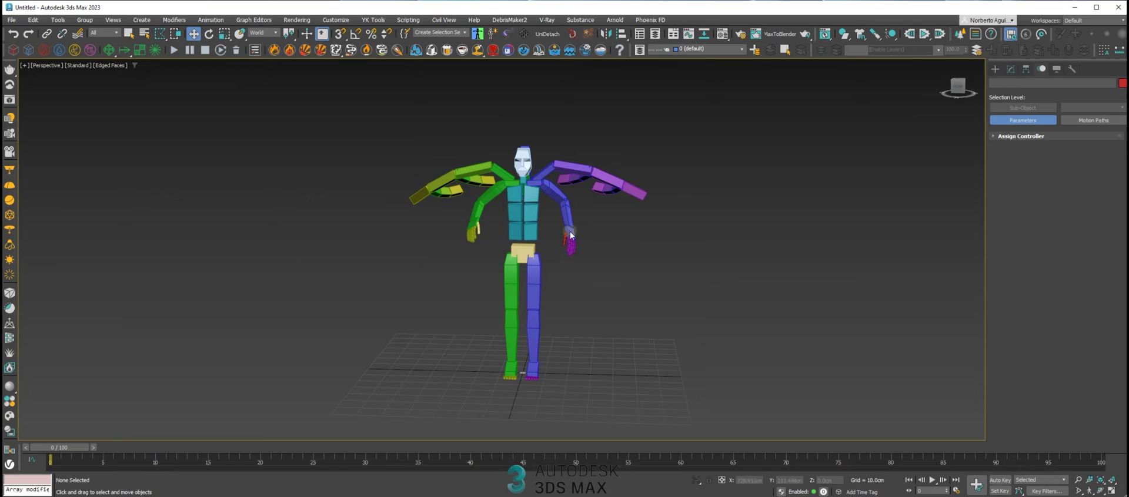
Select the upper spine link, enable Twists and raise the Forearm twist links to 4
left_click(535, 195)
scroll(999, 314, "down", 5)
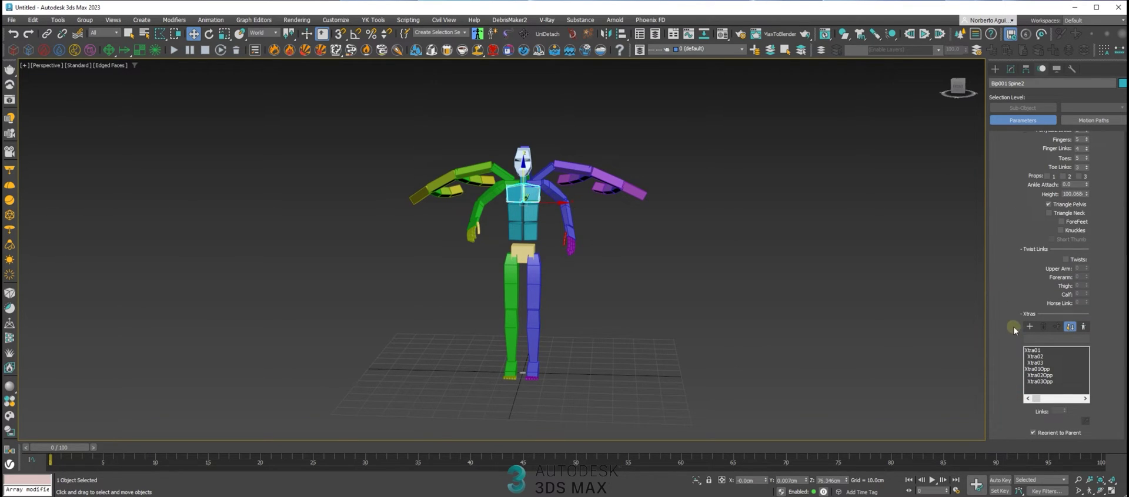
scroll(1029, 267, "up", 1)
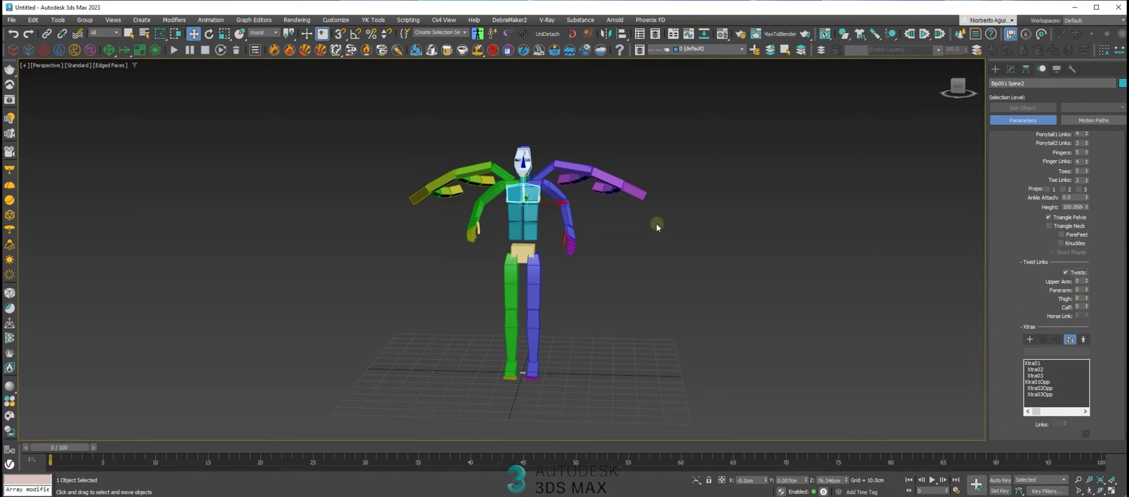
scroll(608, 231, "up", 5)
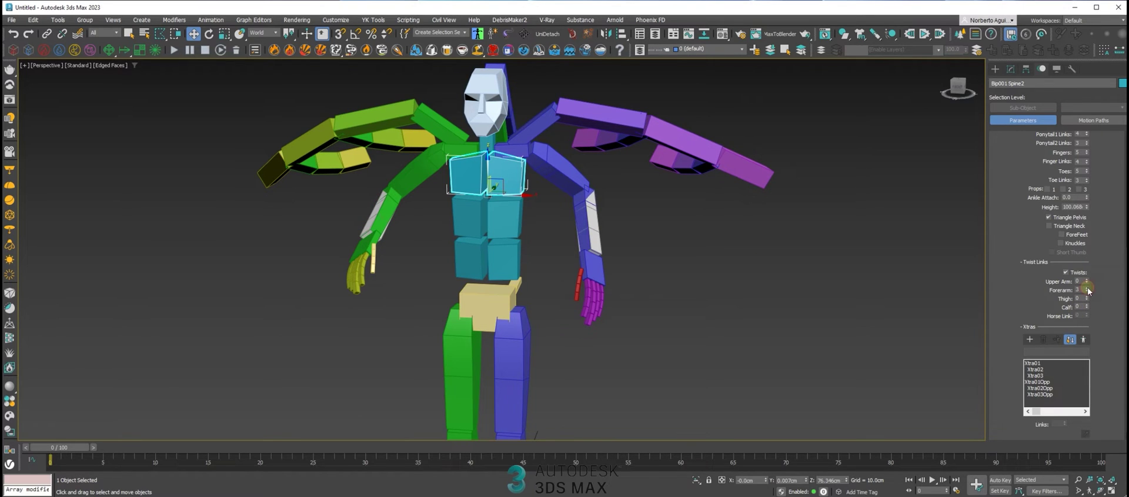
Rotate the left hand to test the forearm's twist links, and reset the Forearm twist links to 0
middle_click_drag(623, 253, 607, 258, "alt")
scroll(598, 263, "up", 5)
left_click(613, 286)
key("e")
middle_click_drag(633, 286, 616, 264, "alt")
left_click(263, 69)
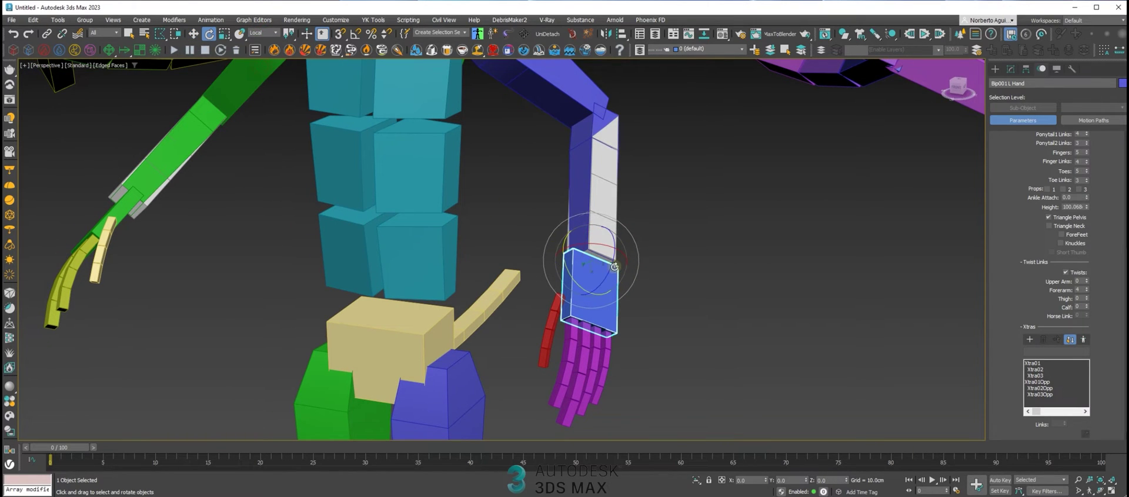
mouse_move(610, 258)
left_mouse_down()
mouse_move(597, 239)
mouse_move(665, 251)
mouse_move(547, 228)
mouse_move(682, 248)
mouse_move(537, 235)
mouse_move(645, 253)
mouse_move(610, 243)
left_mouse_up()
right_click(1086, 291)
Open the scene file hand twist.max from the recent files
scroll(532, 222, "down", 5)
middle_click_drag(532, 222, 522, 249, "alt")
left_click(13, 20)
mouse_move(81, 73)
left_click(235, 72)
left_click(564, 270)
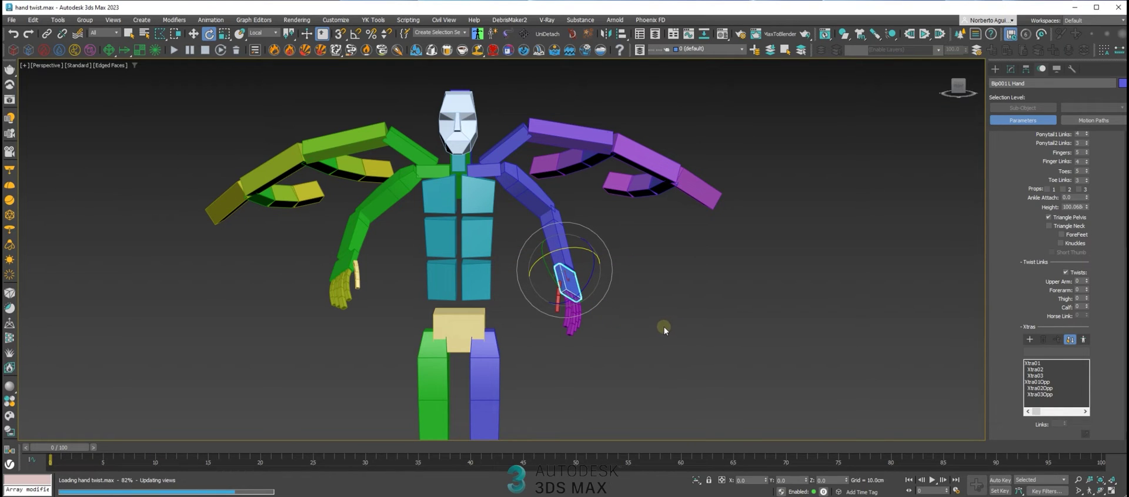
Select the left hand inside the skinned arm mesh and inspect the biped's Forearm twist setting in Figure Mode
middle_click_drag(659, 263, 657, 207, "alt")
scroll(685, 210, "up", 8)
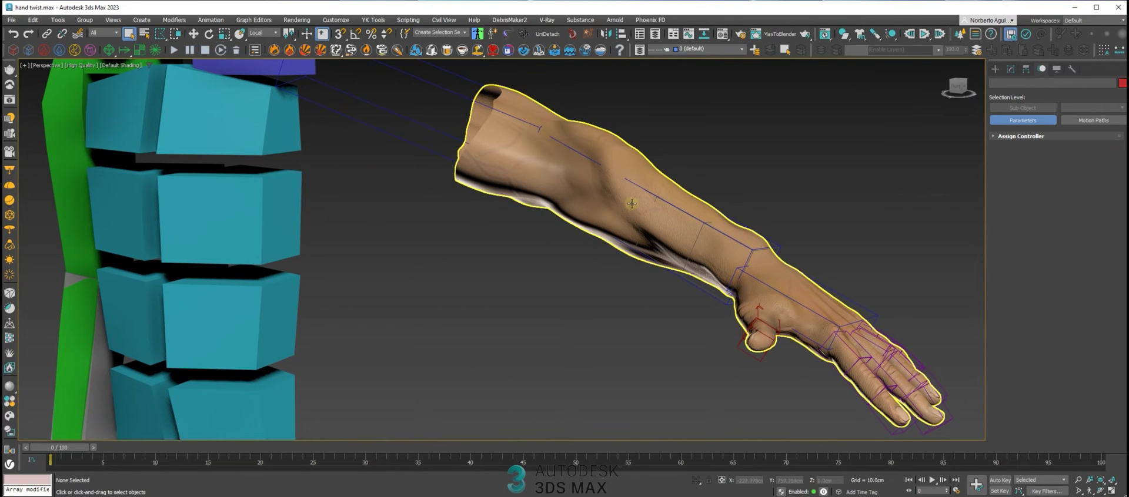
scroll(655, 200, "down", 5)
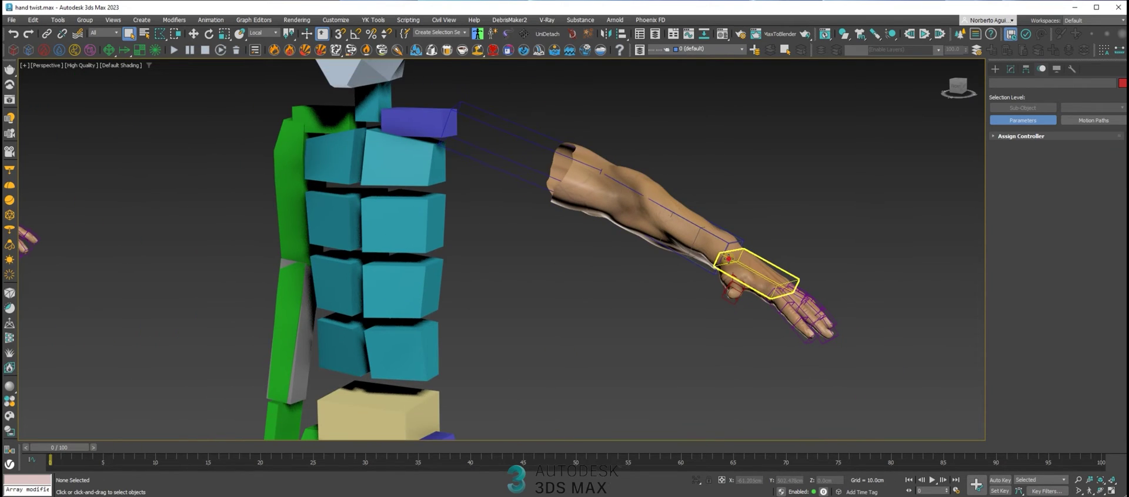
left_click(728, 259)
middle_click_drag(735, 250, 720, 265, "alt")
left_click(1028, 197)
left_click_drag(1007, 372, 1012, 300)
scroll(1011, 300, "down", 5)
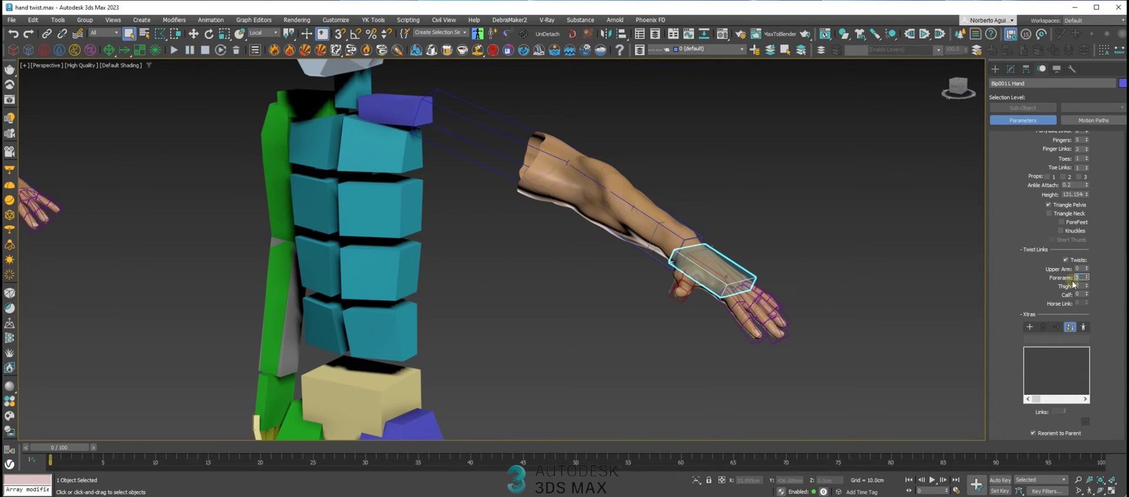
middle_click_drag(813, 301, 820, 297, "alt")
left_click(1003, 174)
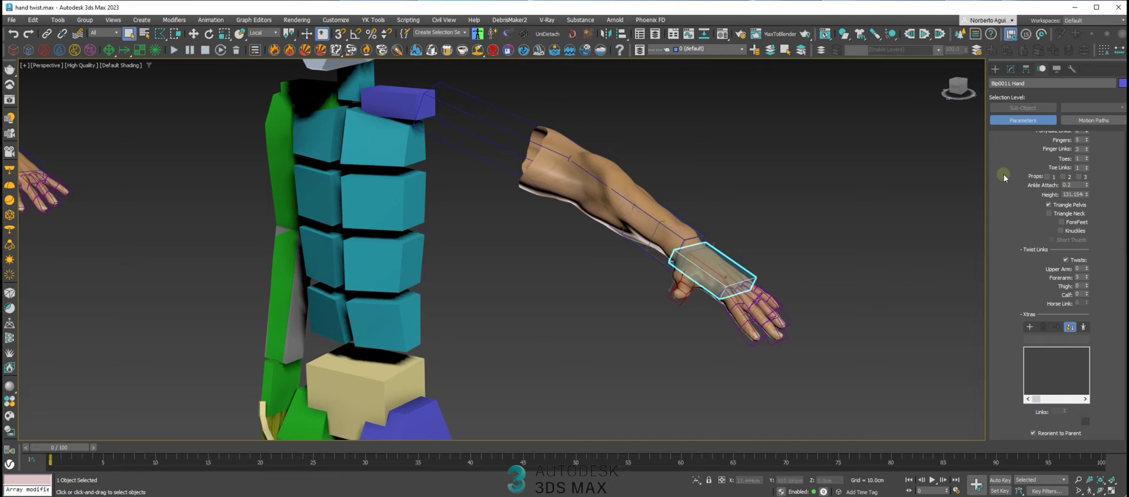
Exit Figure Mode and rotate the left hand on several axes to test how the skinned forearm twists
scroll(1027, 197, "up", 7)
left_click(1030, 193)
middle_click_drag(846, 256, 819, 274, "alt")
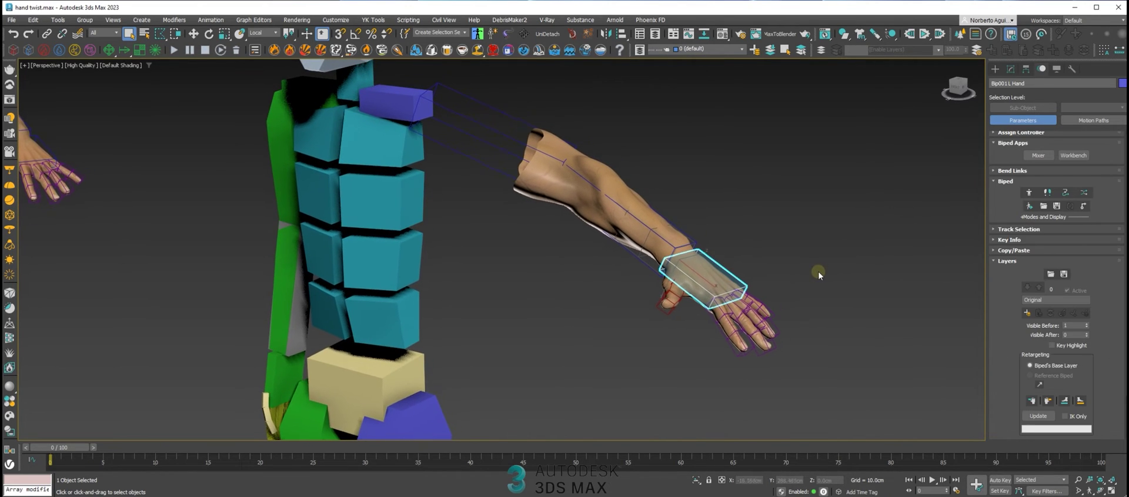
middle_click_drag(681, 249, 650, 245)
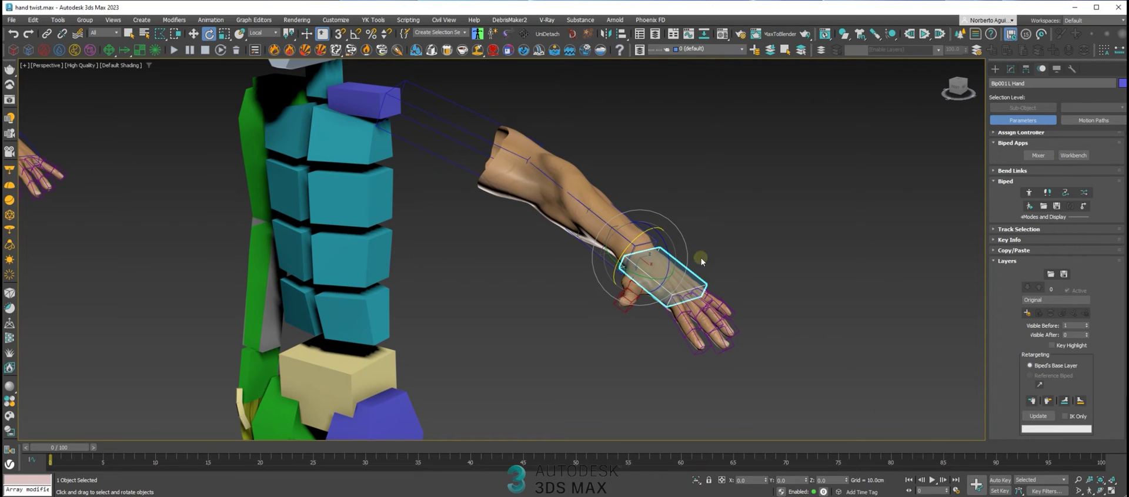
left_click_drag(607, 265, 573, 184)
mouse_move(655, 229)
left_mouse_down()
mouse_move(585, 279)
mouse_move(669, 221)
left_mouse_up()
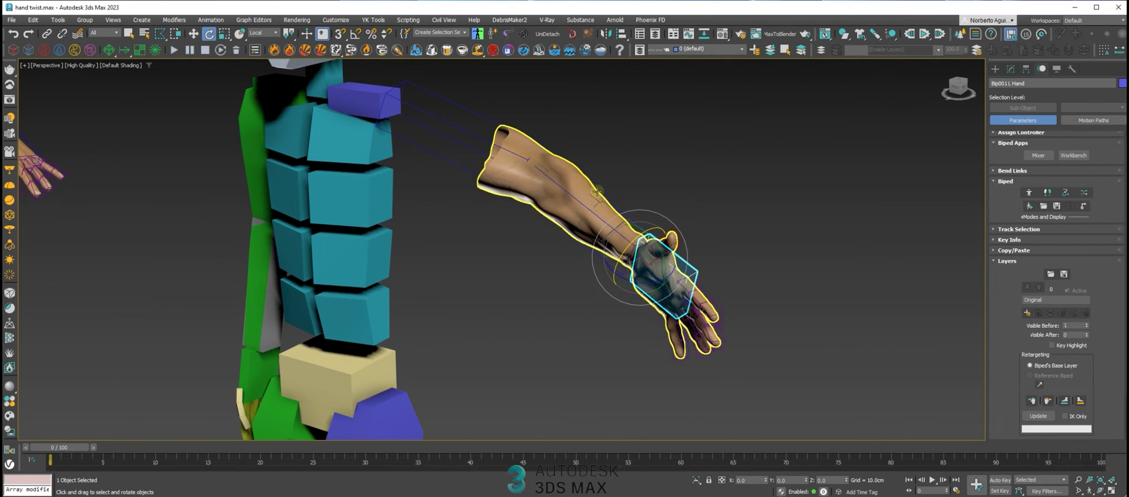
left_click_drag(605, 271, 668, 276)
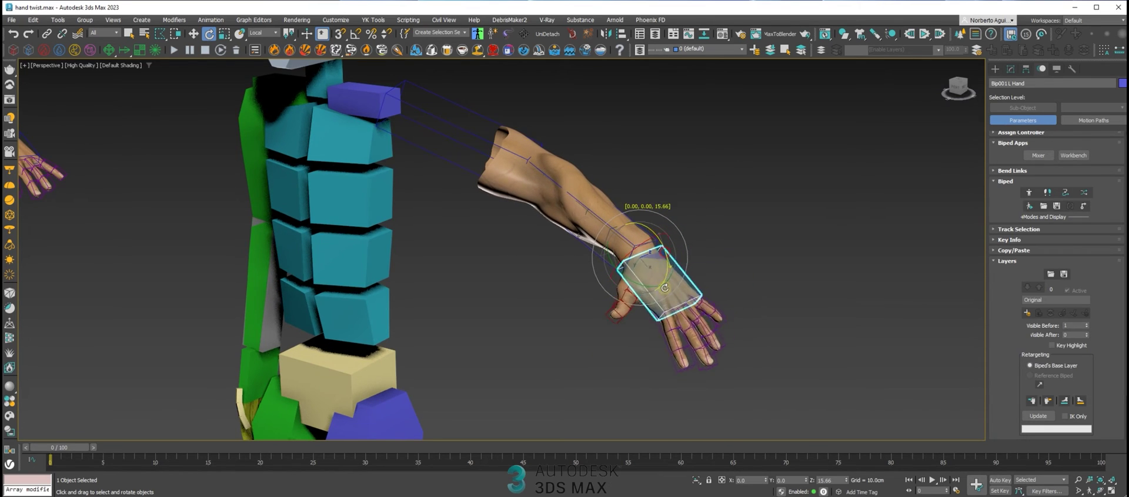
left_click_drag(691, 208, 612, 276)
Select the left hand of the biped without twist links and rotate it to compare the wrist deformation
middle_click_drag(381, 227, 699, 279)
scroll(699, 282, "down", 3)
middle_click_drag(486, 288, 548, 294, "alt")
scroll(481, 328, "up", 3)
left_click(522, 325)
left_click_drag(554, 247, 574, 285)
left_click_drag(549, 248, 563, 268)
Rotate the hand of the biped without twist links in wireframe display, and restore shaded display
scroll(532, 252, "up", 2)
scroll(533, 254, "up", 2)
key("F3")
mouse_move(549, 261)
left_mouse_down()
mouse_move(598, 210)
mouse_move(545, 281)
left_mouse_up()
key("F3")
Rotate the left hand of the biped with twist links to compare both arms
scroll(500, 252, "down", 5)
scroll(458, 226, "down", 3)
scroll(747, 259, "up", 6)
left_click_drag(731, 220, 689, 194)
scroll(691, 244, "down", 4)
key("e")
key("w")
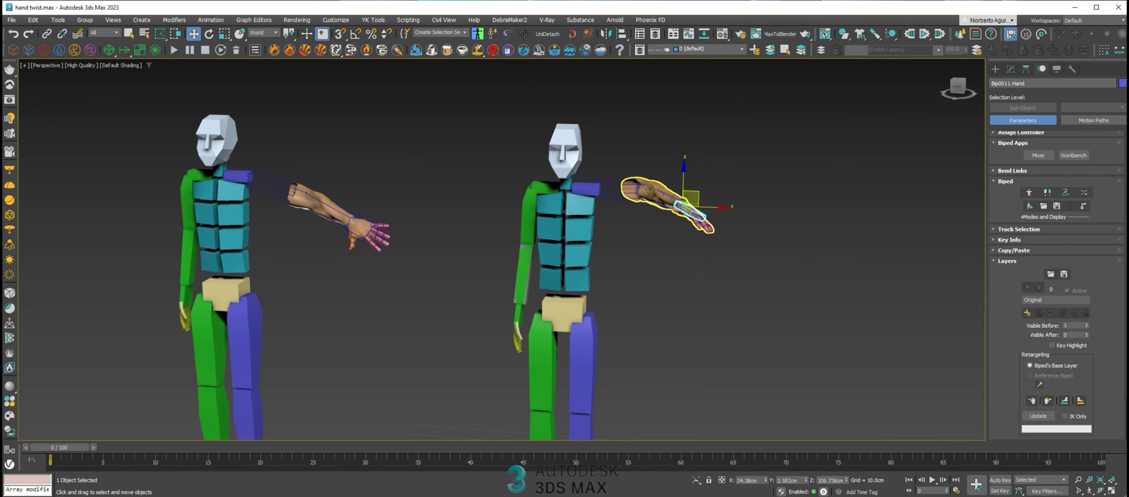
Bend the left arm of the biped with twist links upward at the elbow and reorient its hand
left_click(651, 189)
left_click_drag(649, 175, 698, 248)
scroll(659, 176, "up", 5)
left_click(703, 199)
left_click_drag(691, 166, 474, 239)
Bend the left forearm of the biped without twist links upward and select its left hand
middle_click_drag(203, 236, 348, 270)
scroll(348, 270, "up", 1)
left_click(252, 323)
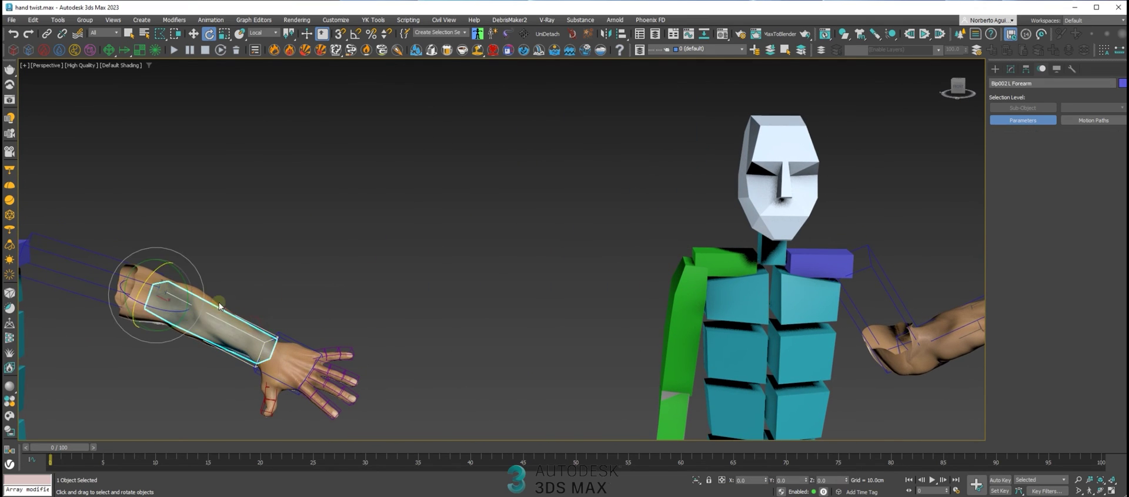
left_click_drag(160, 274, 212, 194)
middle_click_drag(217, 283, 349, 274)
key("w")
left_click_drag(349, 332, 365, 224)
left_click(390, 251)
scroll(381, 251, "down", 8)
middle_click_drag(513, 289, 581, 264, "alt")
scroll(581, 262, "up", 4)
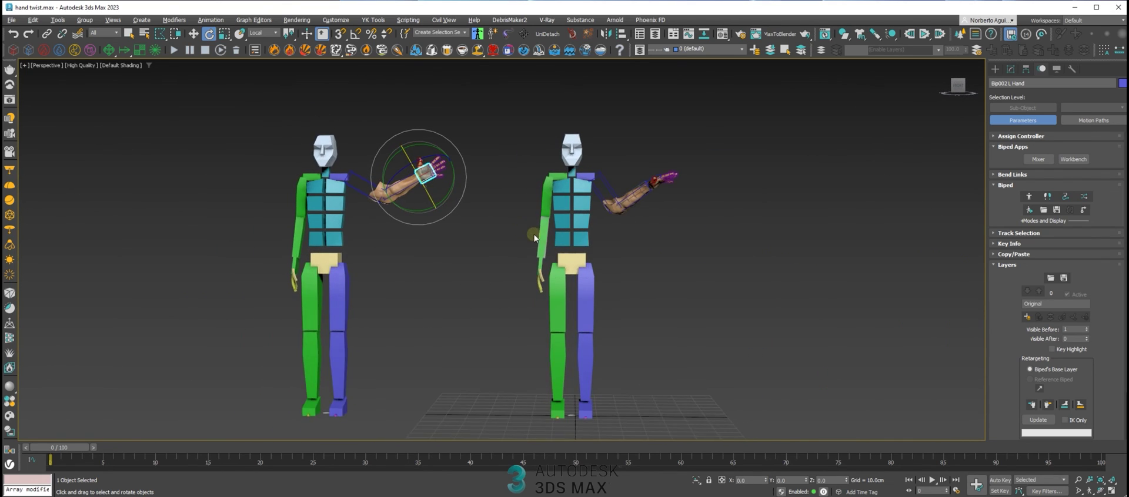
Enter Figure Mode for the biped without twist links and look through its Structure settings
left_click(1023, 198)
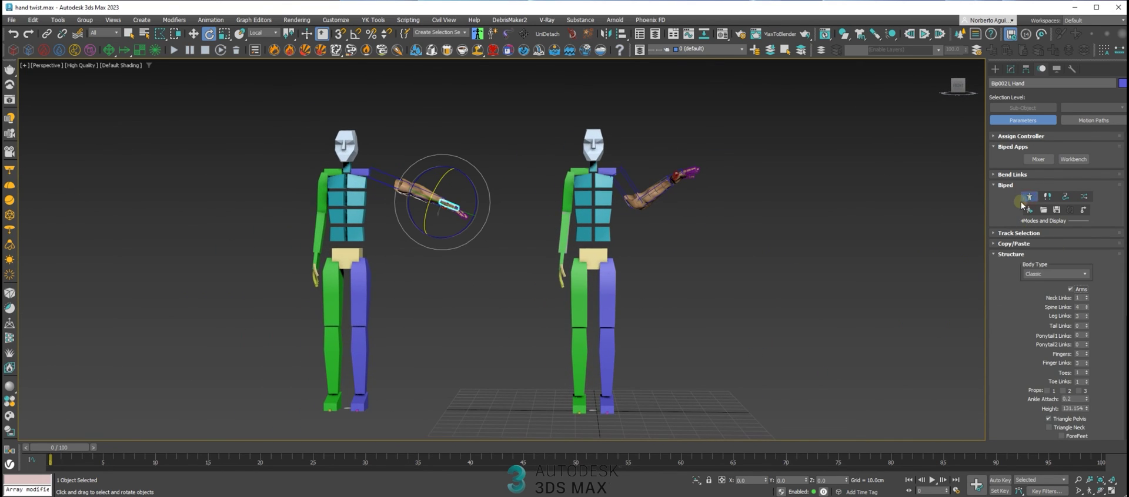
left_click(993, 186)
scroll(1001, 241, "down", 6)
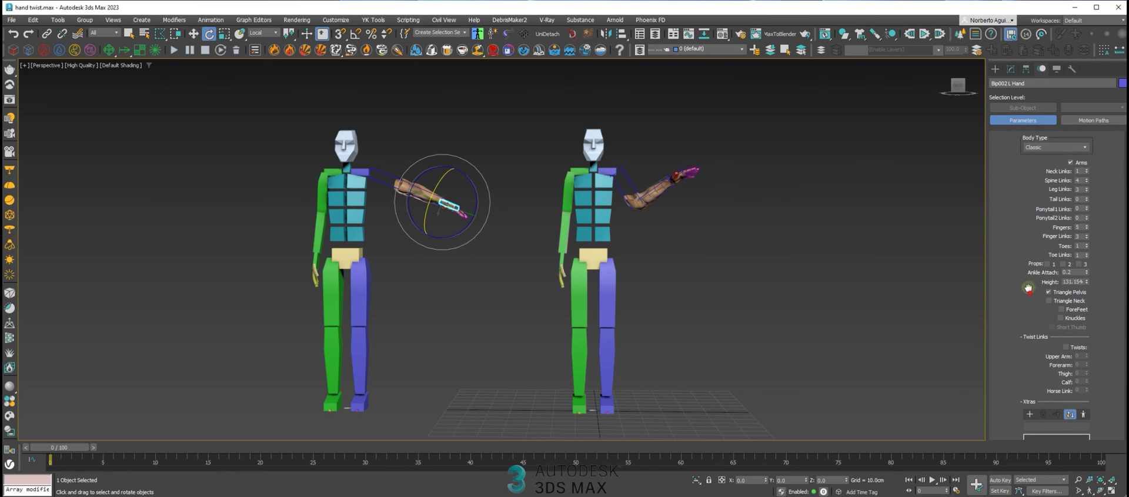
scroll(1005, 252, "up", 6)
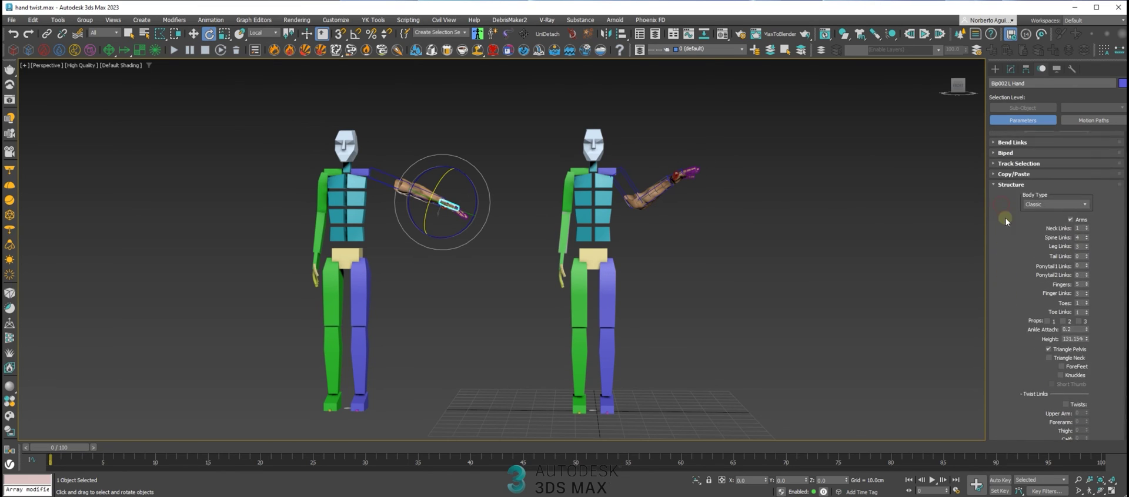
Review the Biped, Track Selection, Copy/Paste and Structure settings available in Figure Mode
left_click(994, 208)
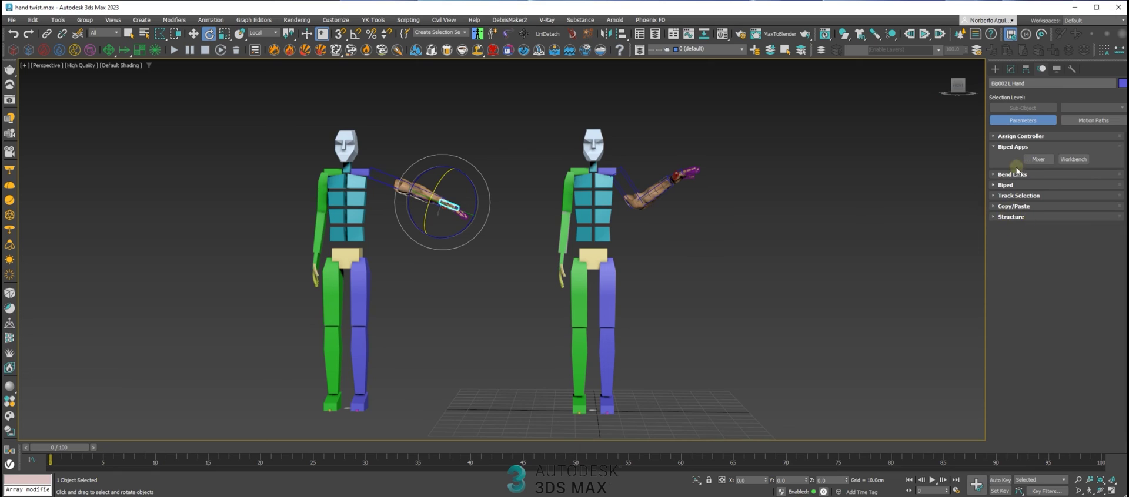
left_click(1001, 185)
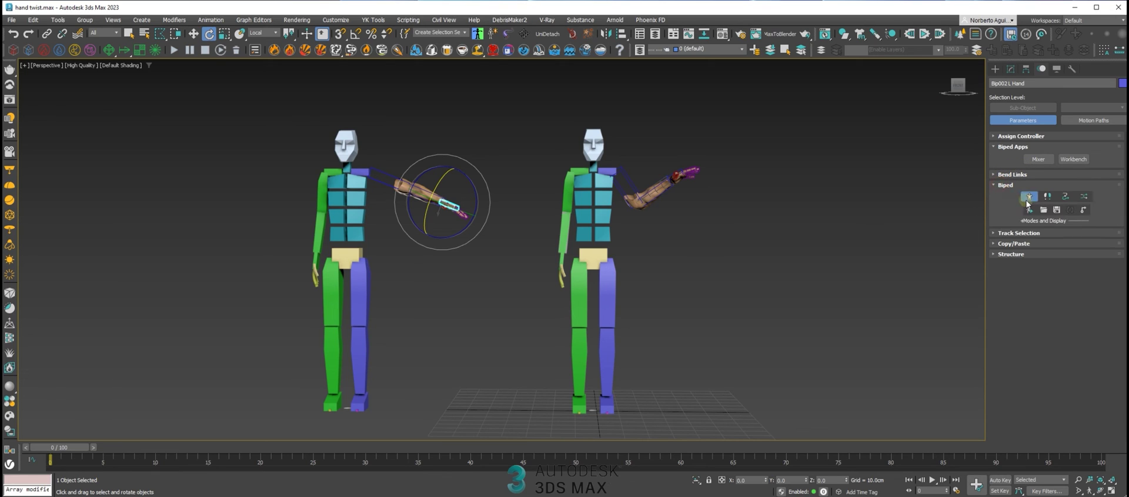
left_click(1008, 234)
left_click(1007, 263)
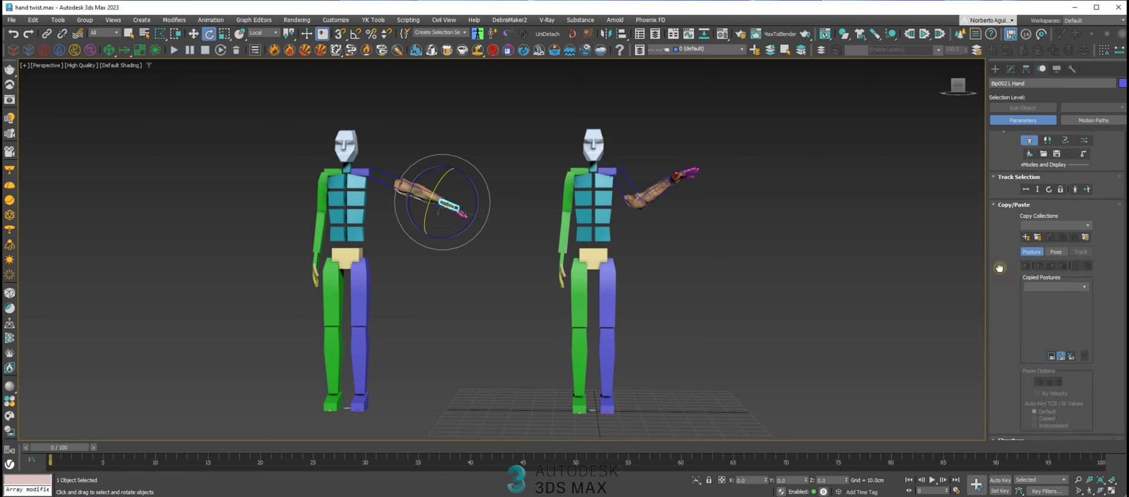
left_click(1003, 264)
left_click(1001, 263)
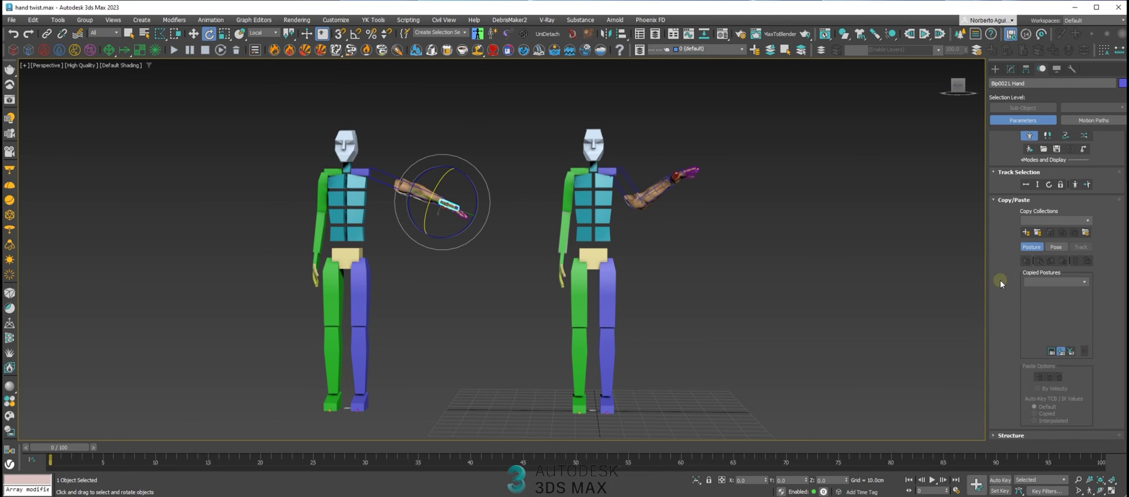
left_click(1011, 436)
scroll(1004, 321, "down", 5)
mouse_move(697, 275)
middle_mouse_down()
mouse_move(703, 294)
mouse_move(679, 252)
mouse_move(689, 290)
mouse_move(700, 254)
mouse_move(705, 268)
middle_mouse_up()
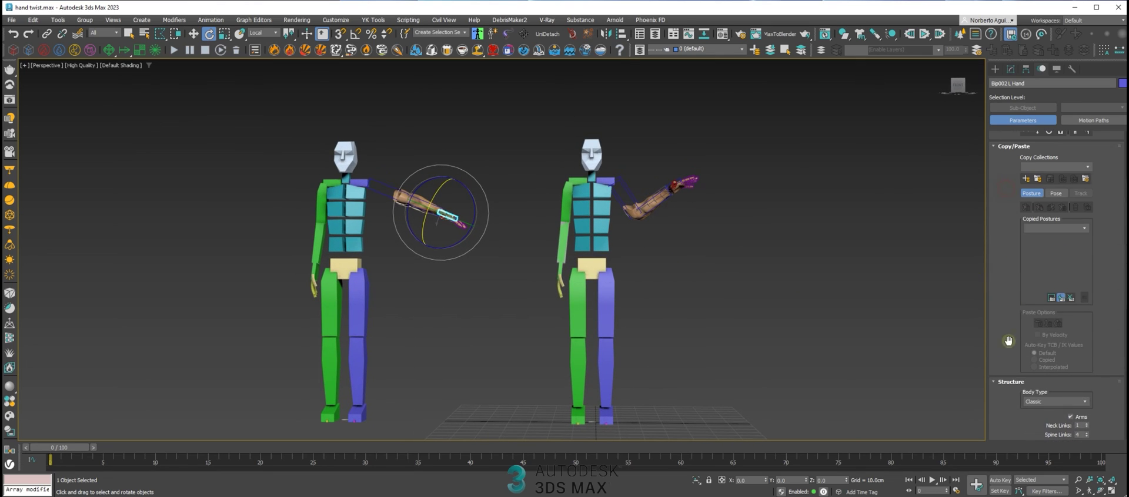